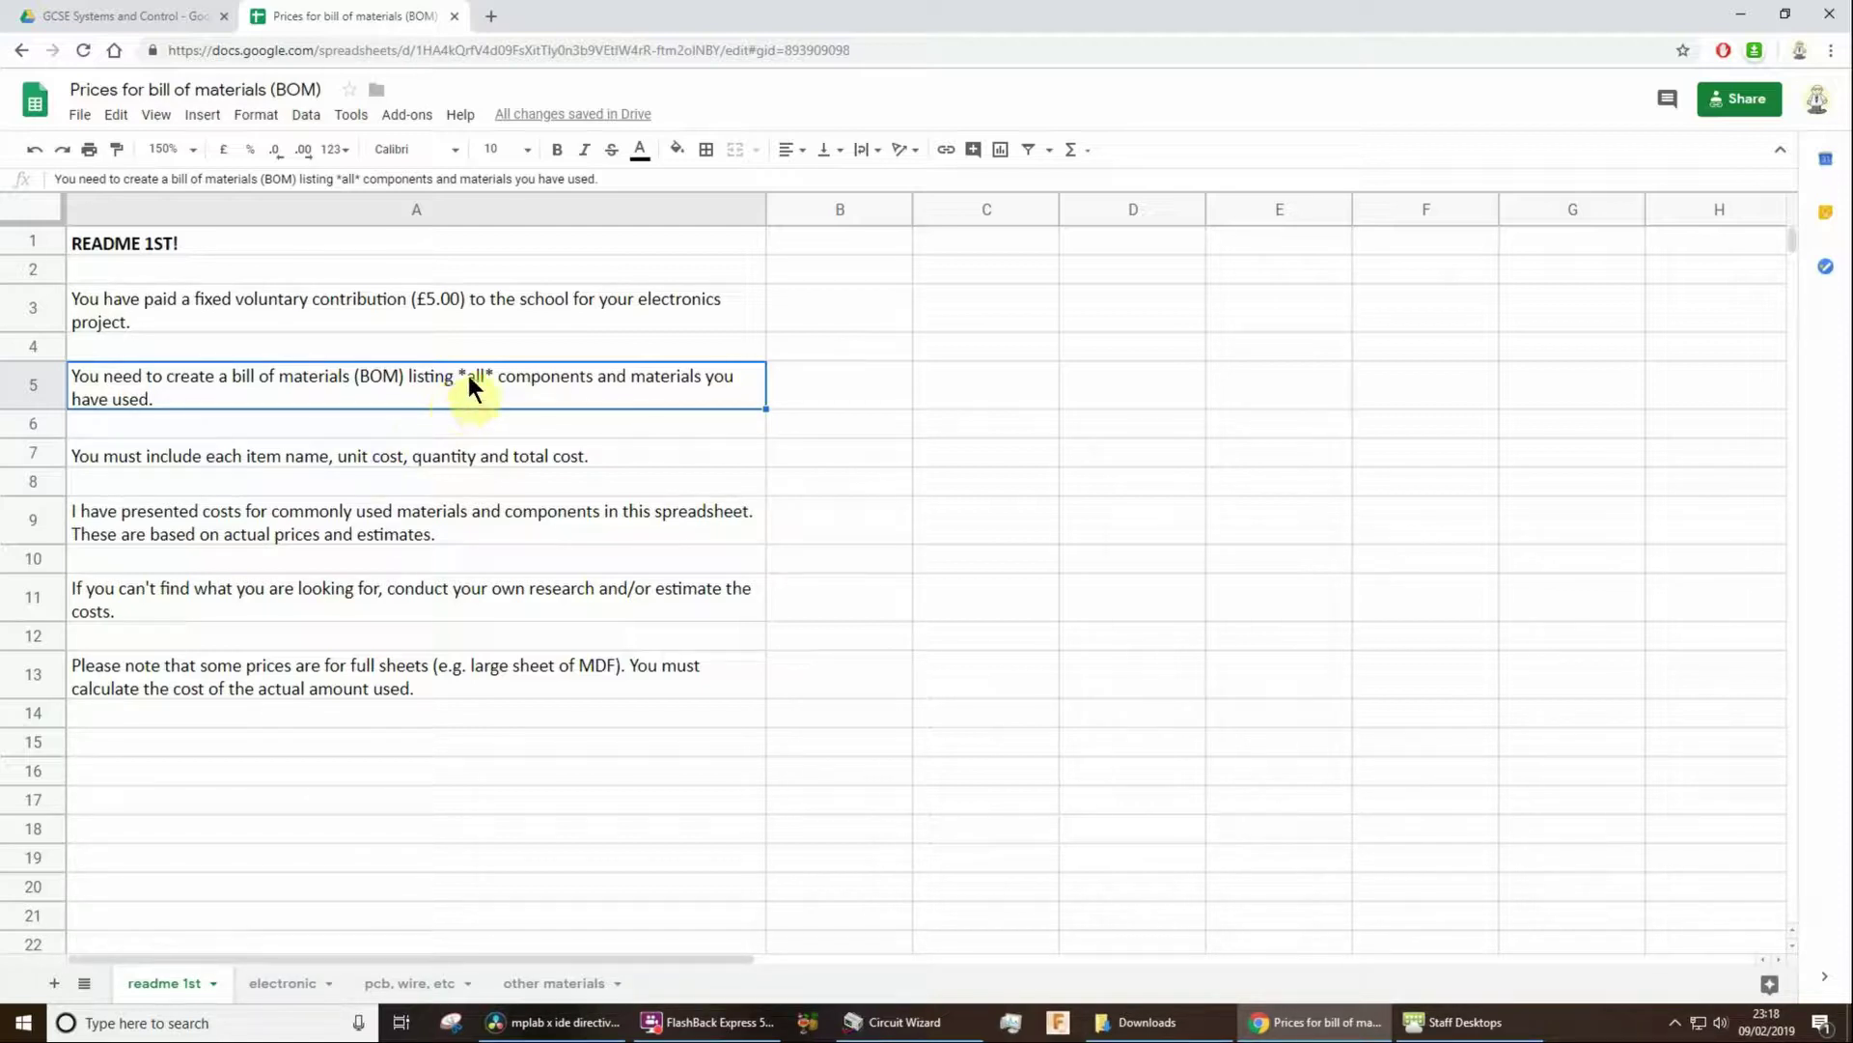
# Select the bill of materials instruction lines in the readme 1st notes.
pyautogui.click(477, 425)
pyautogui.click(521, 377)
# Switch to the 'electronic' sheet and scroll through its component prices.
pyautogui.click(283, 982)
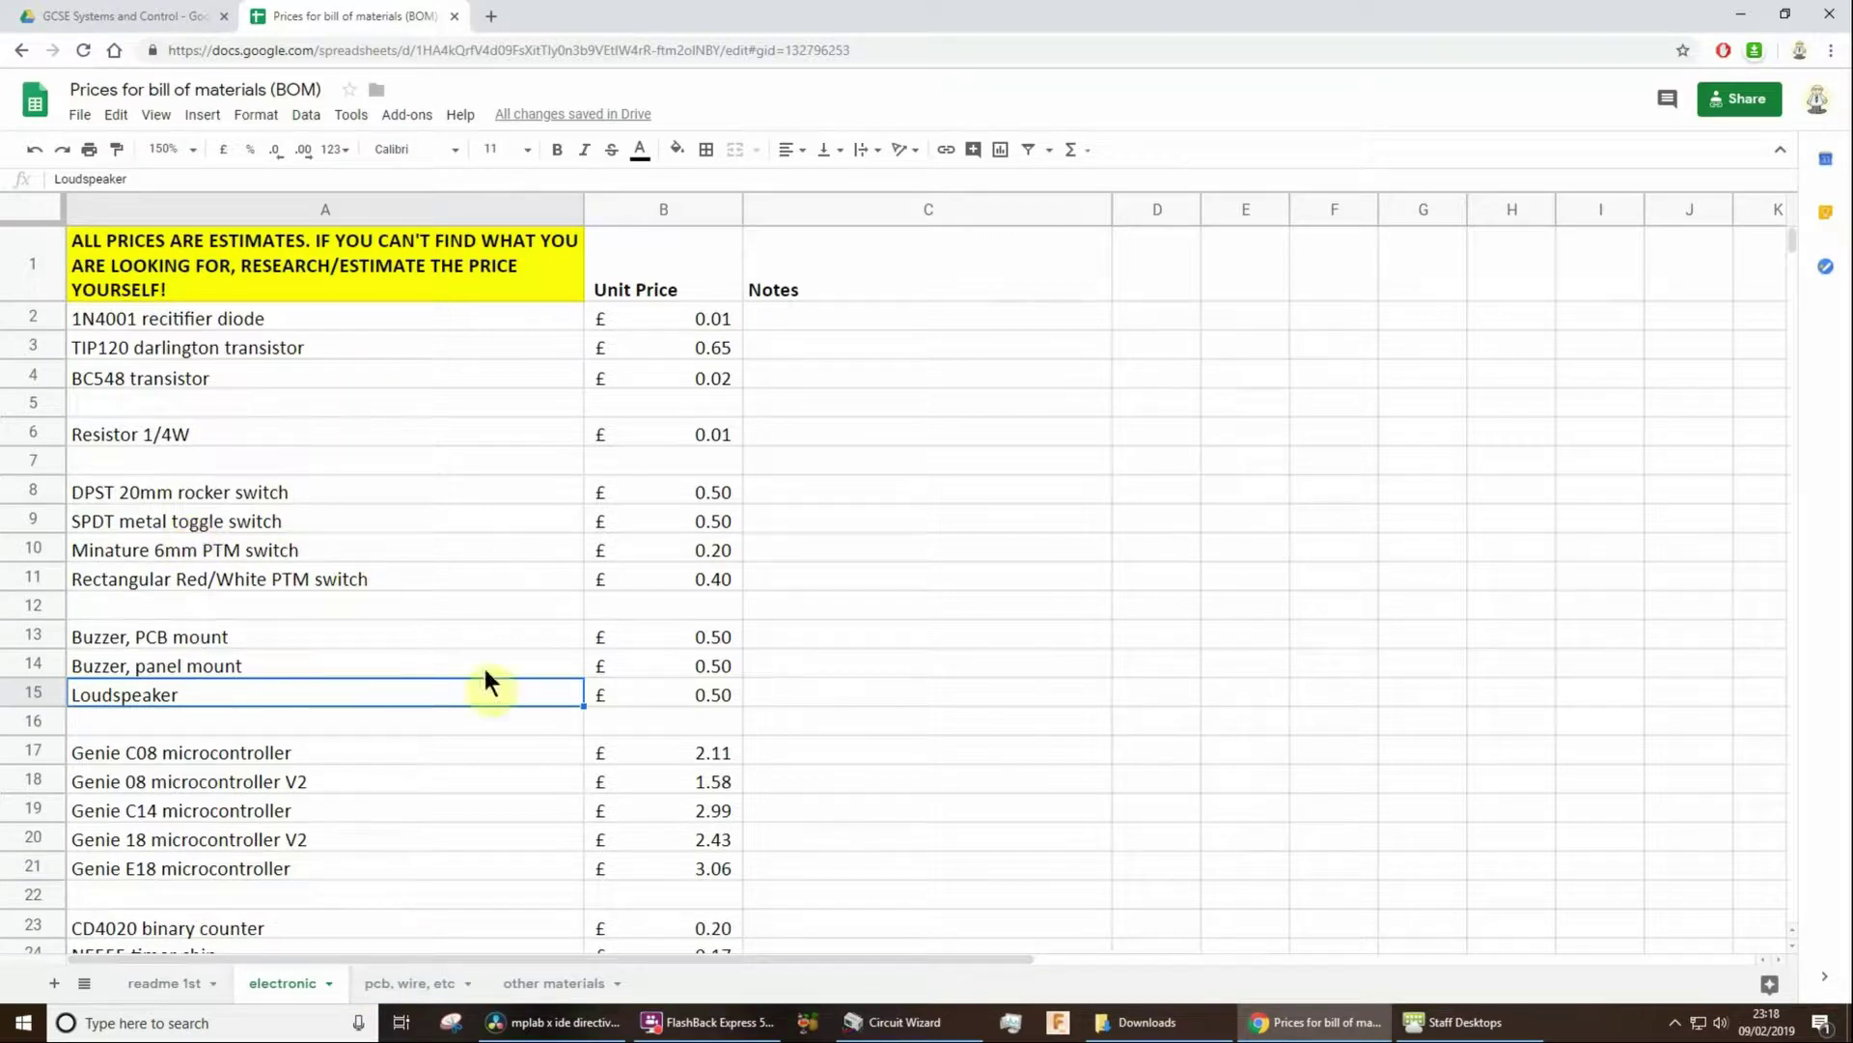
pyautogui.scroll(-1, 305, 719)
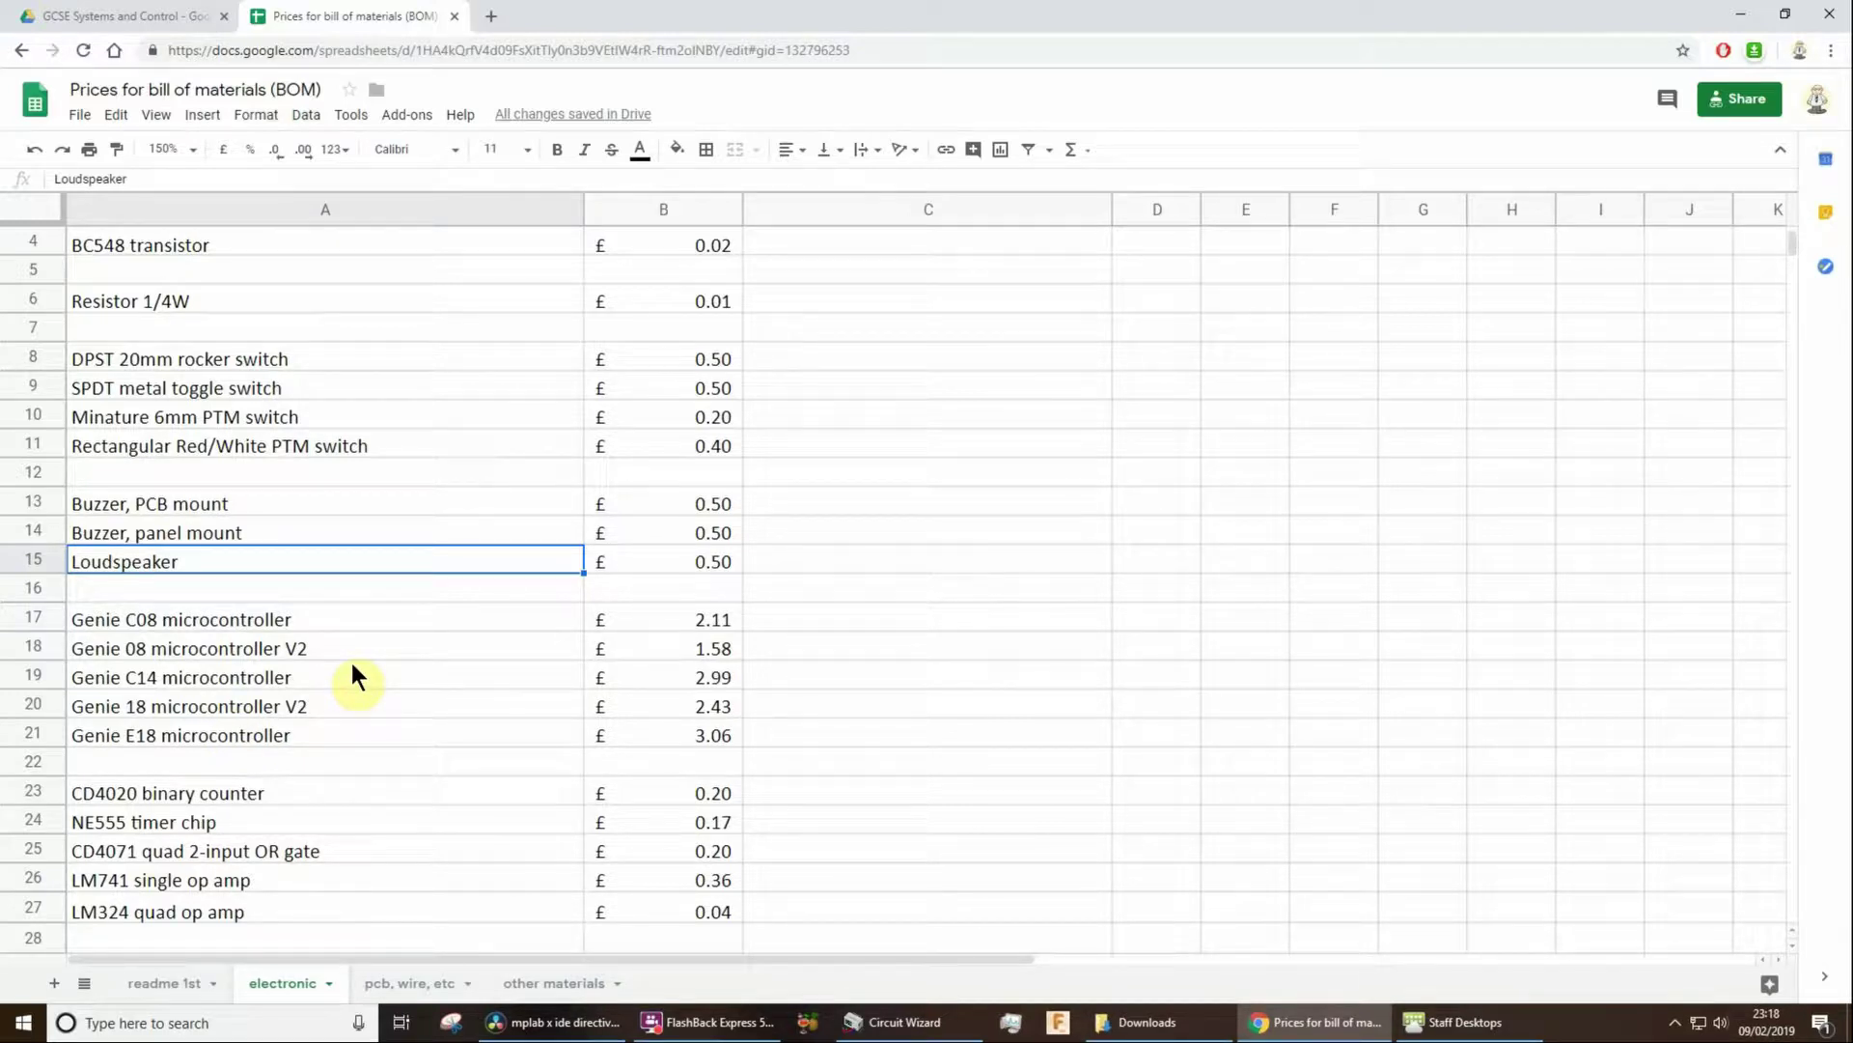
pyautogui.scroll(1, 340, 625)
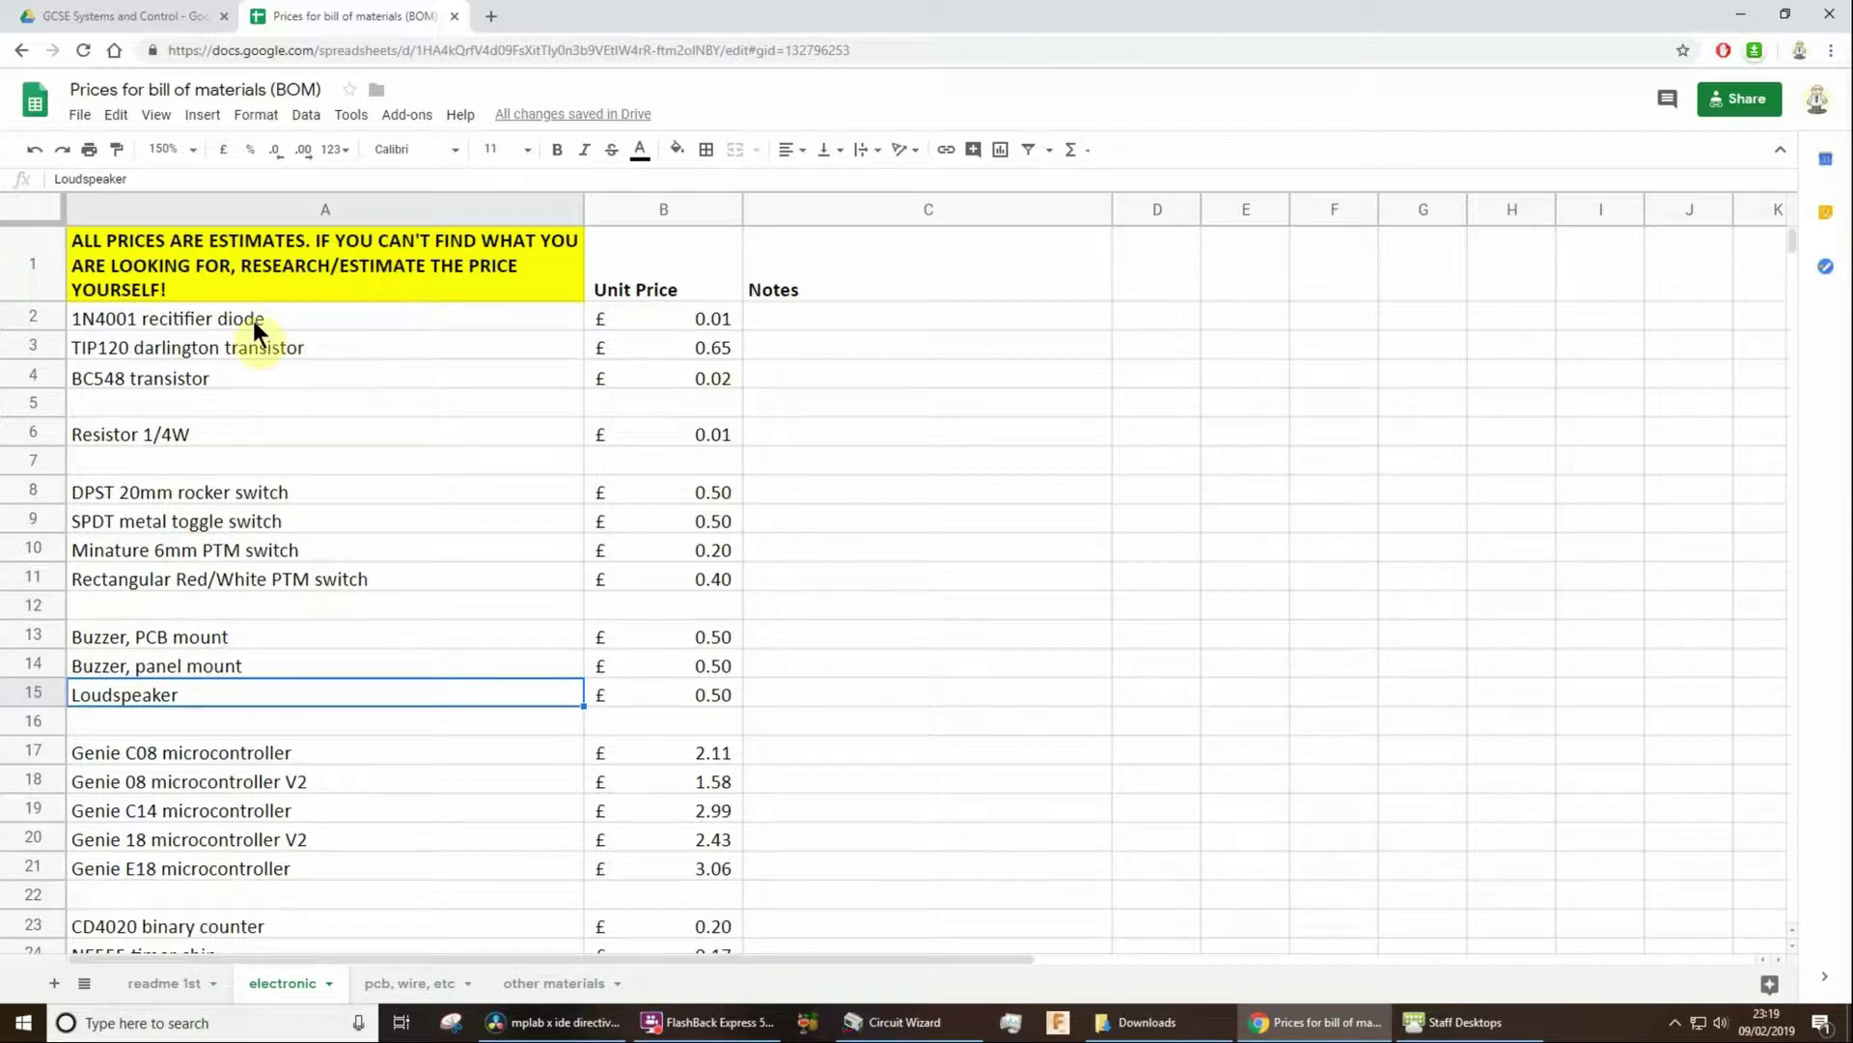
pyautogui.scroll(-2, 366, 751)
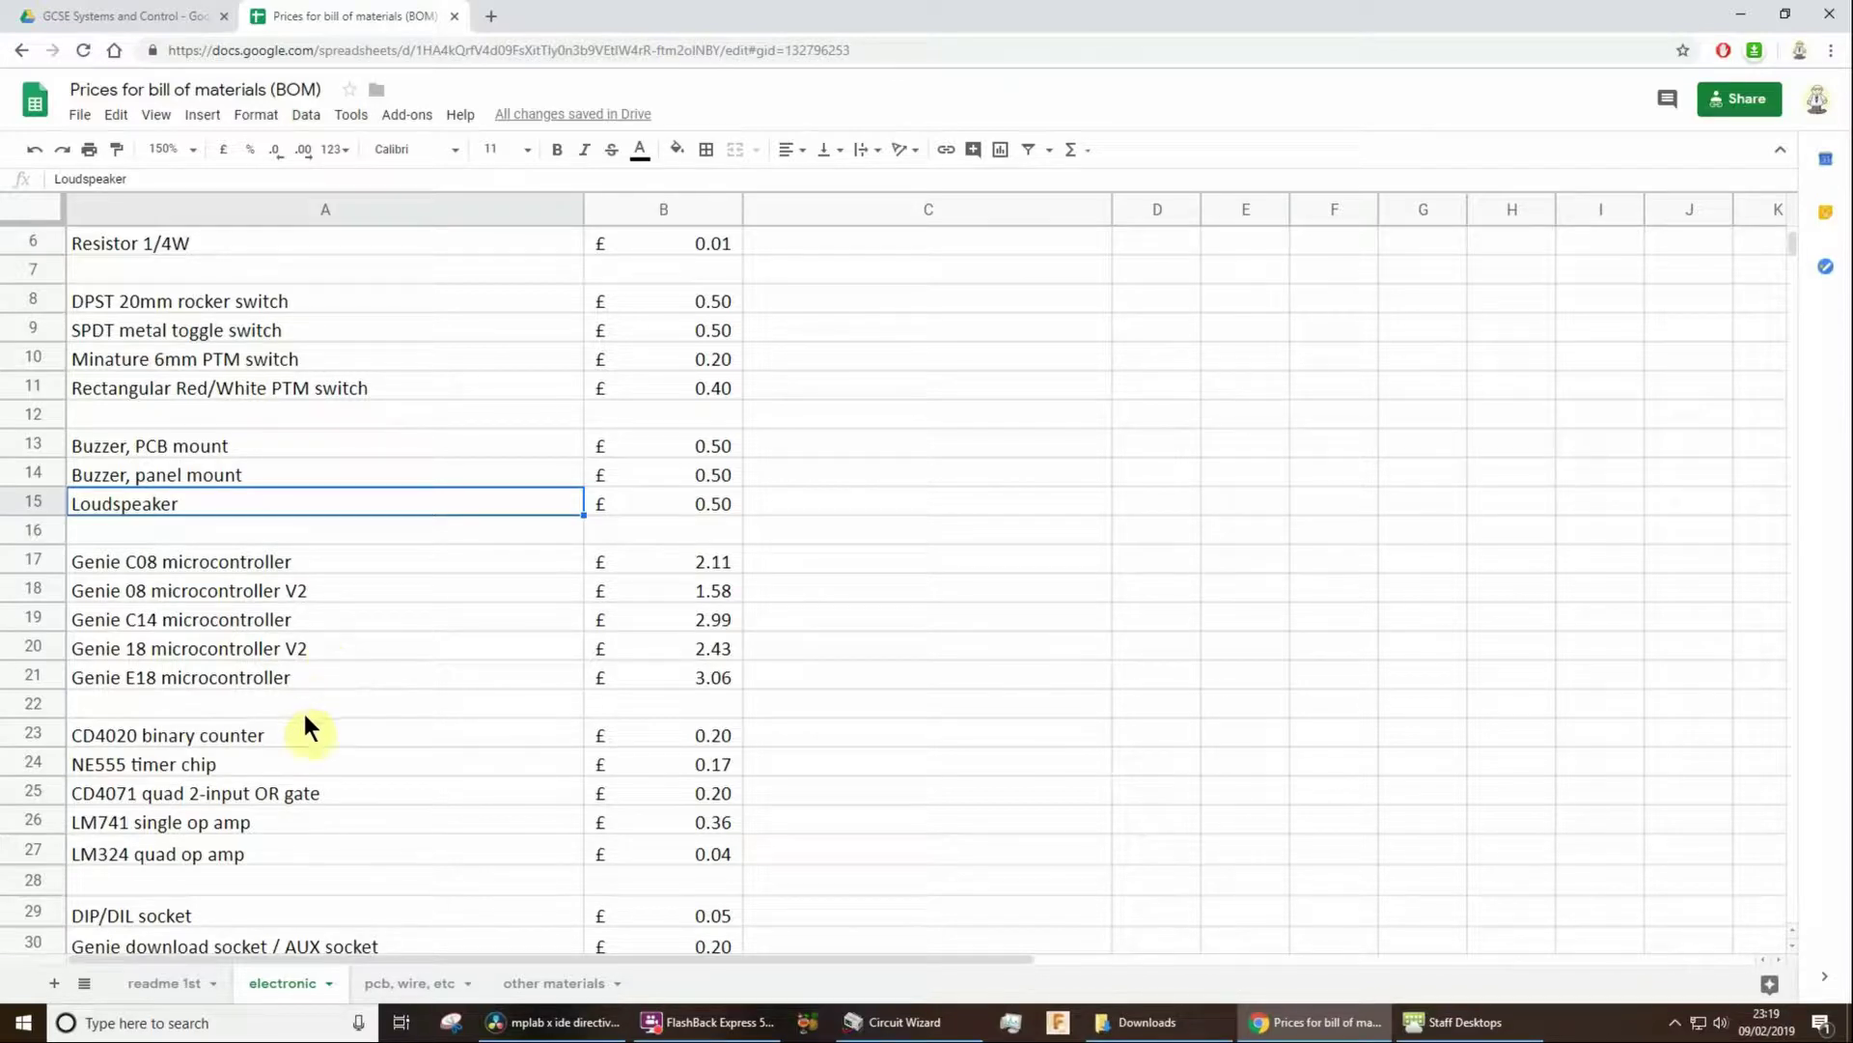
pyautogui.scroll(-4, 303, 714)
pyautogui.scroll(6, 304, 714)
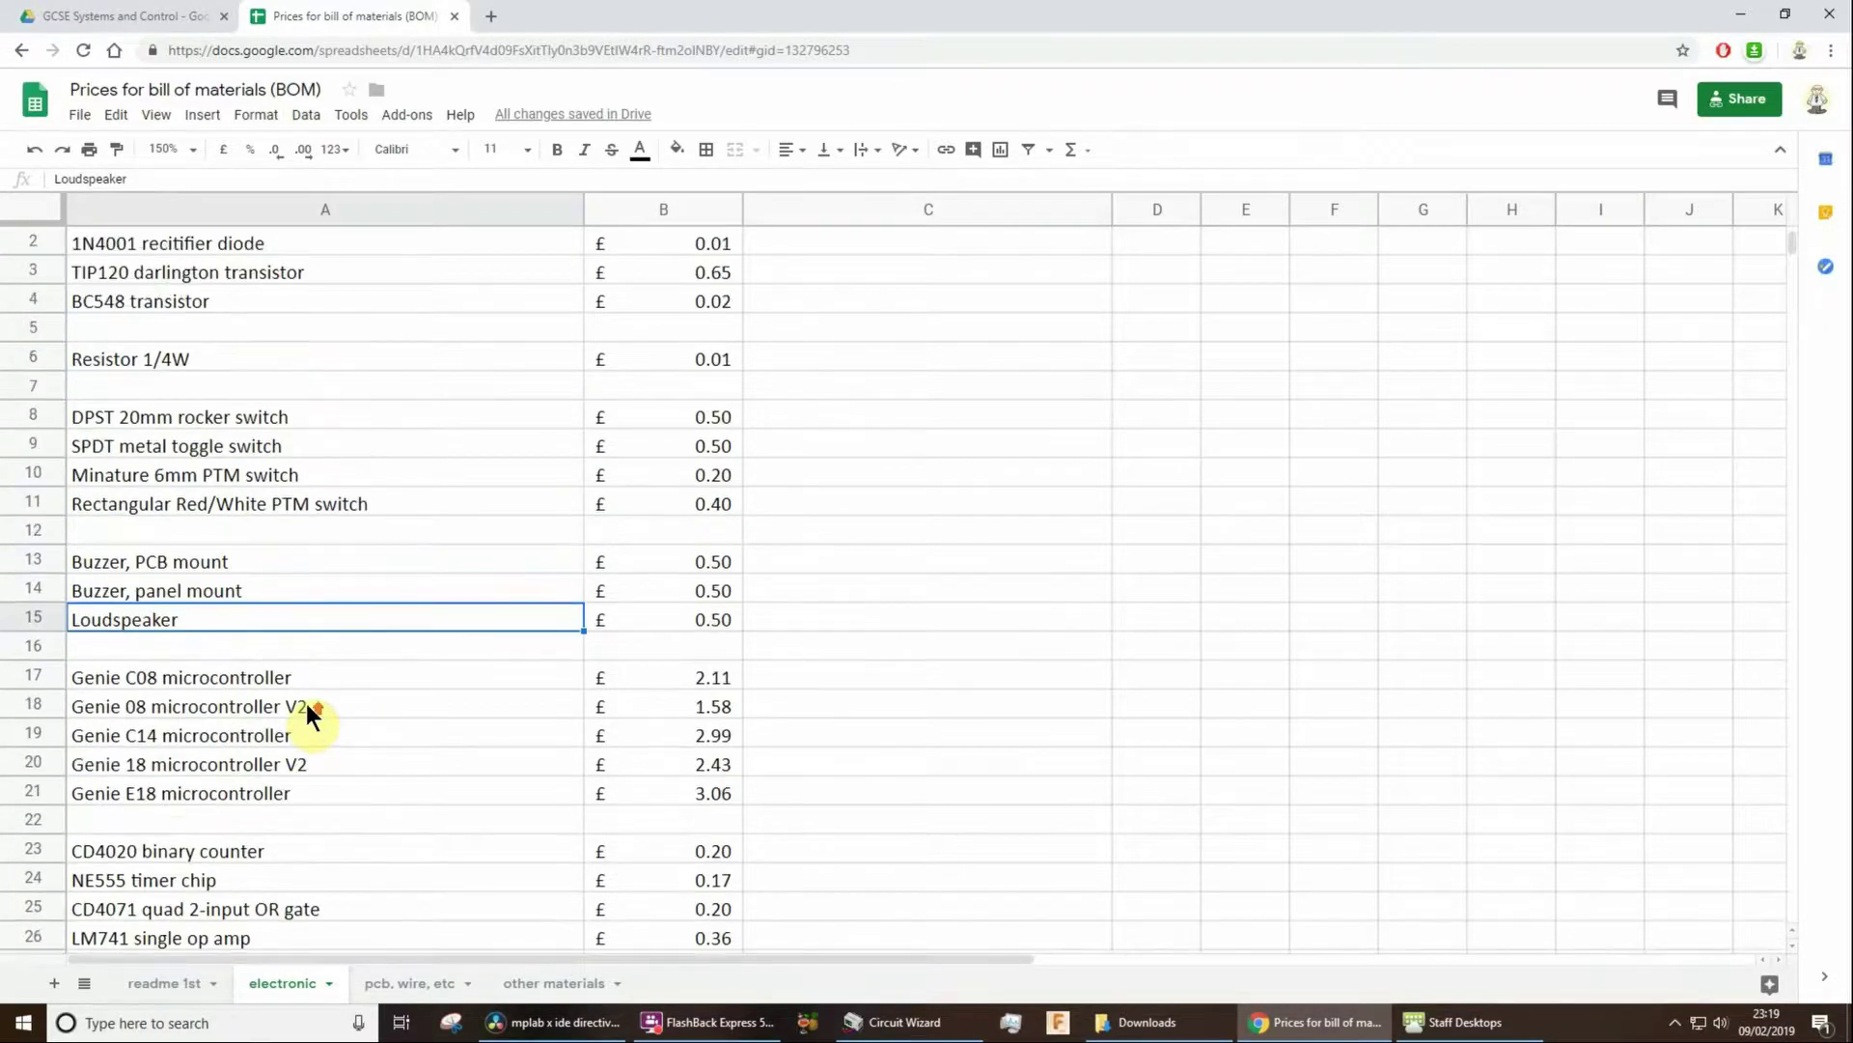
pyautogui.scroll(1, 305, 713)
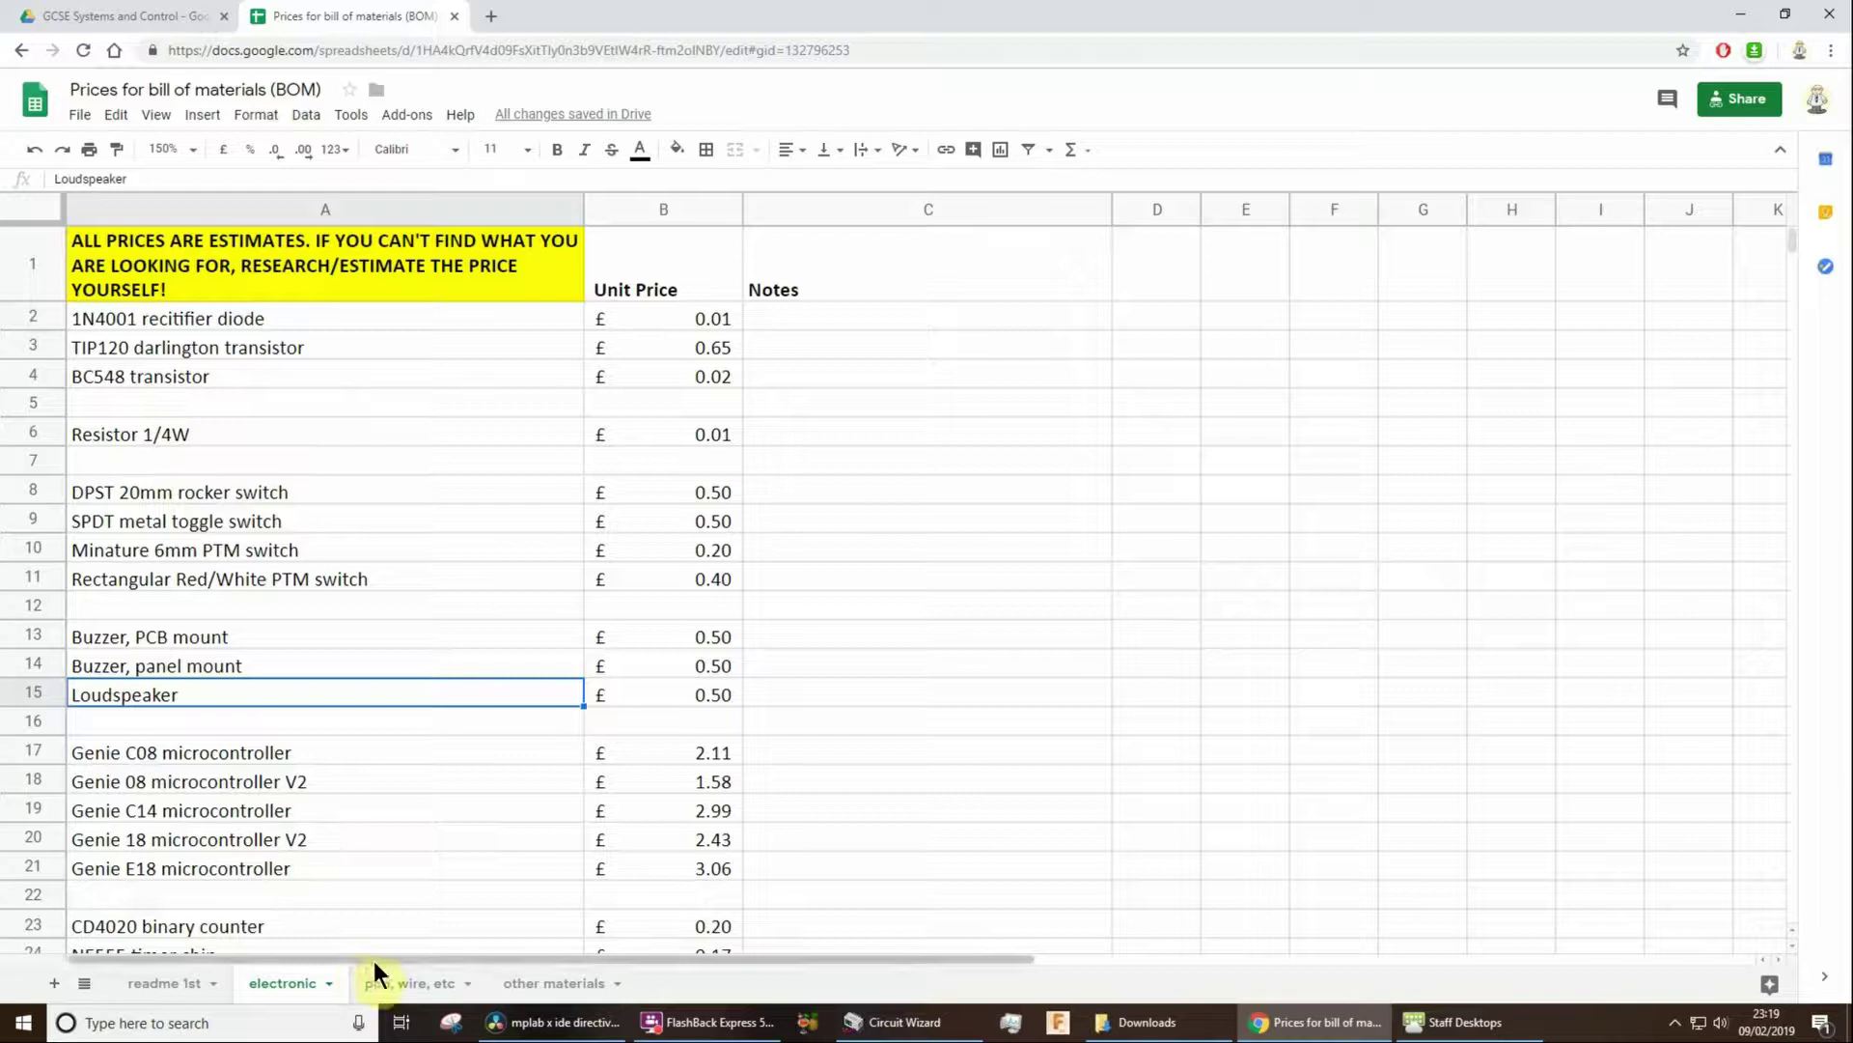
# On the 'pcb, wire, etc' sheet, check the photo resist PCB, stripboard and battery prices.
pyautogui.click(411, 985)
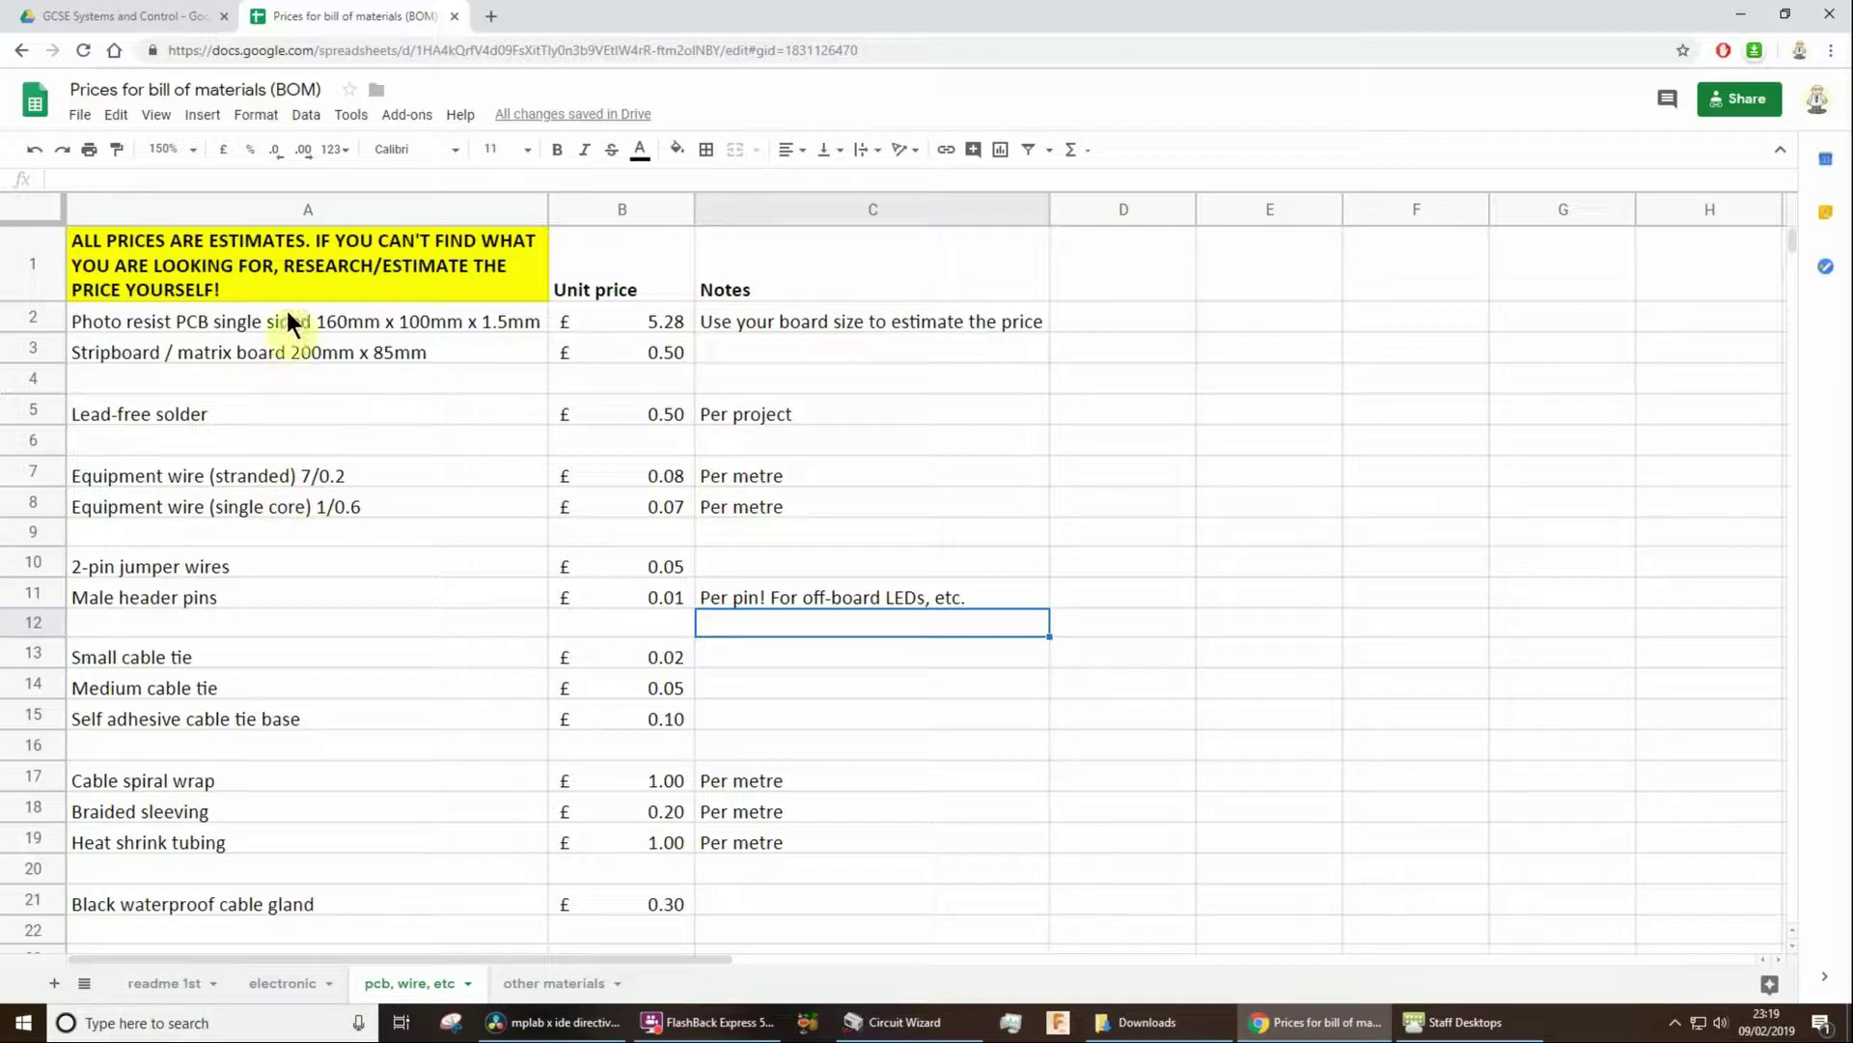
pyautogui.click(342, 316)
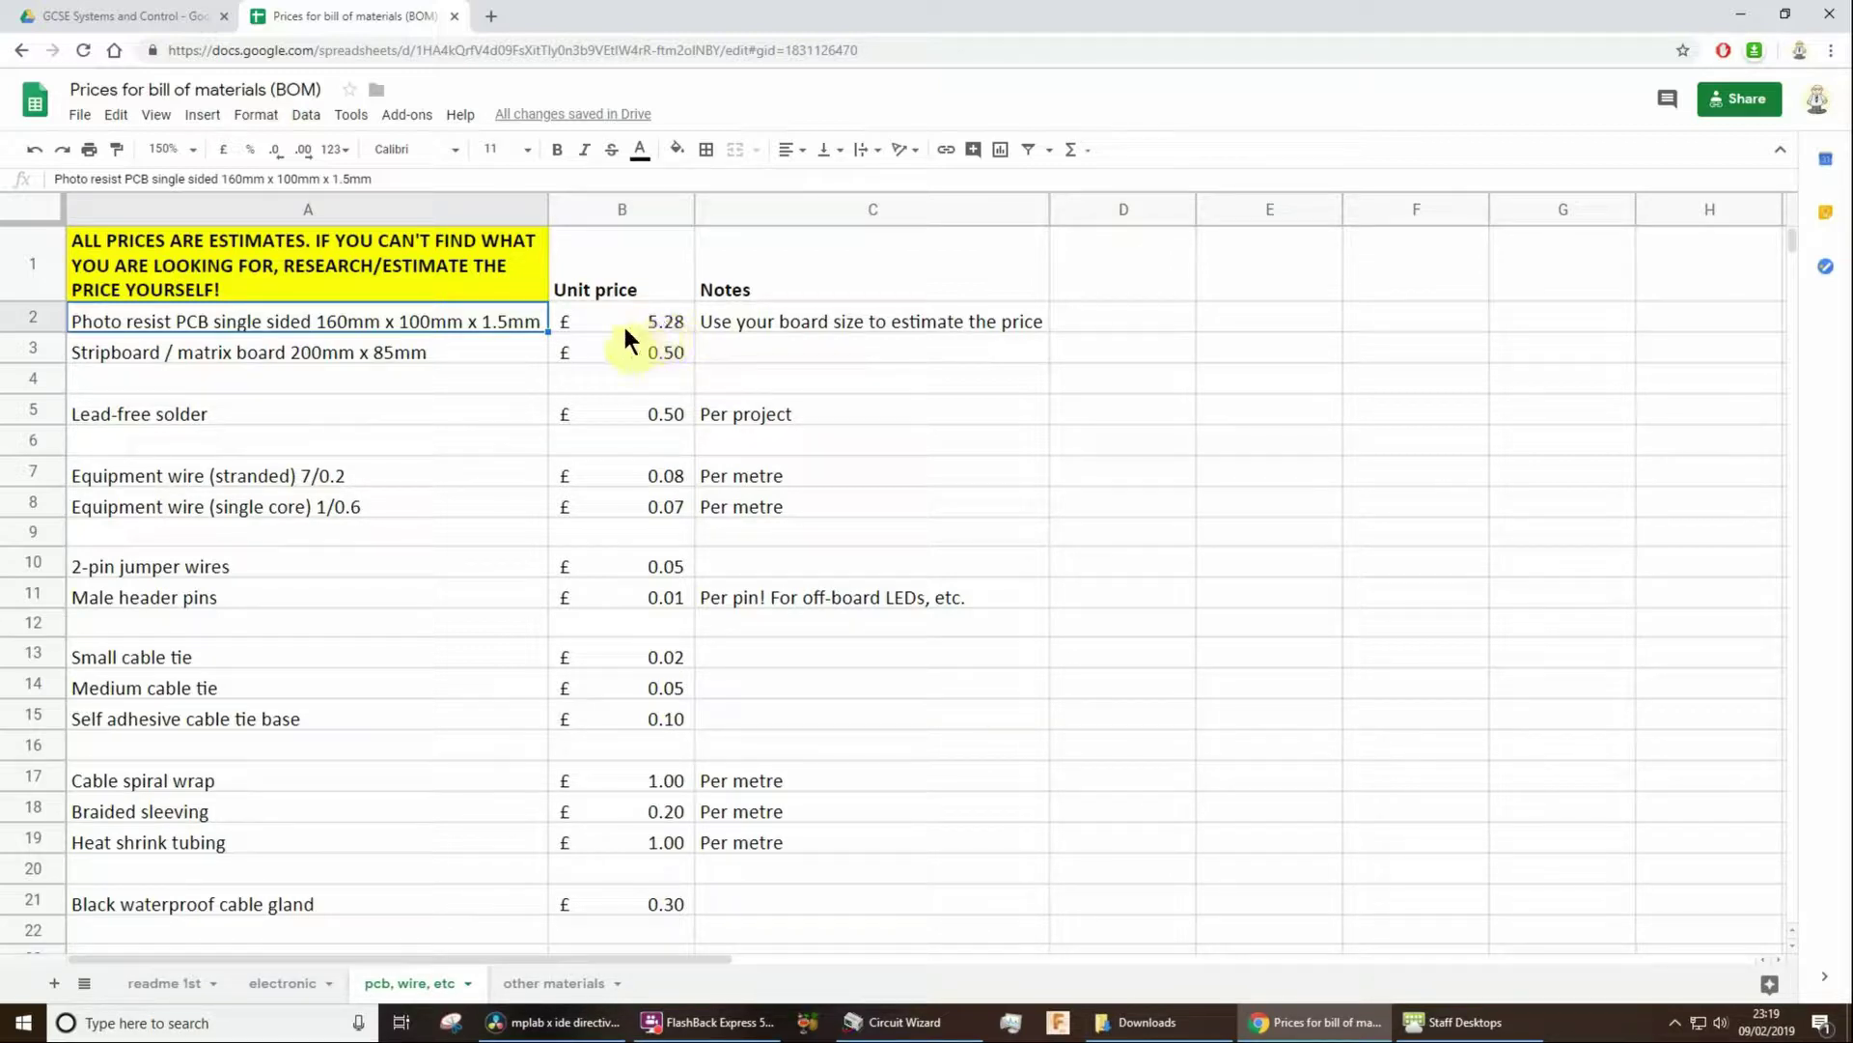
pyautogui.click(172, 354)
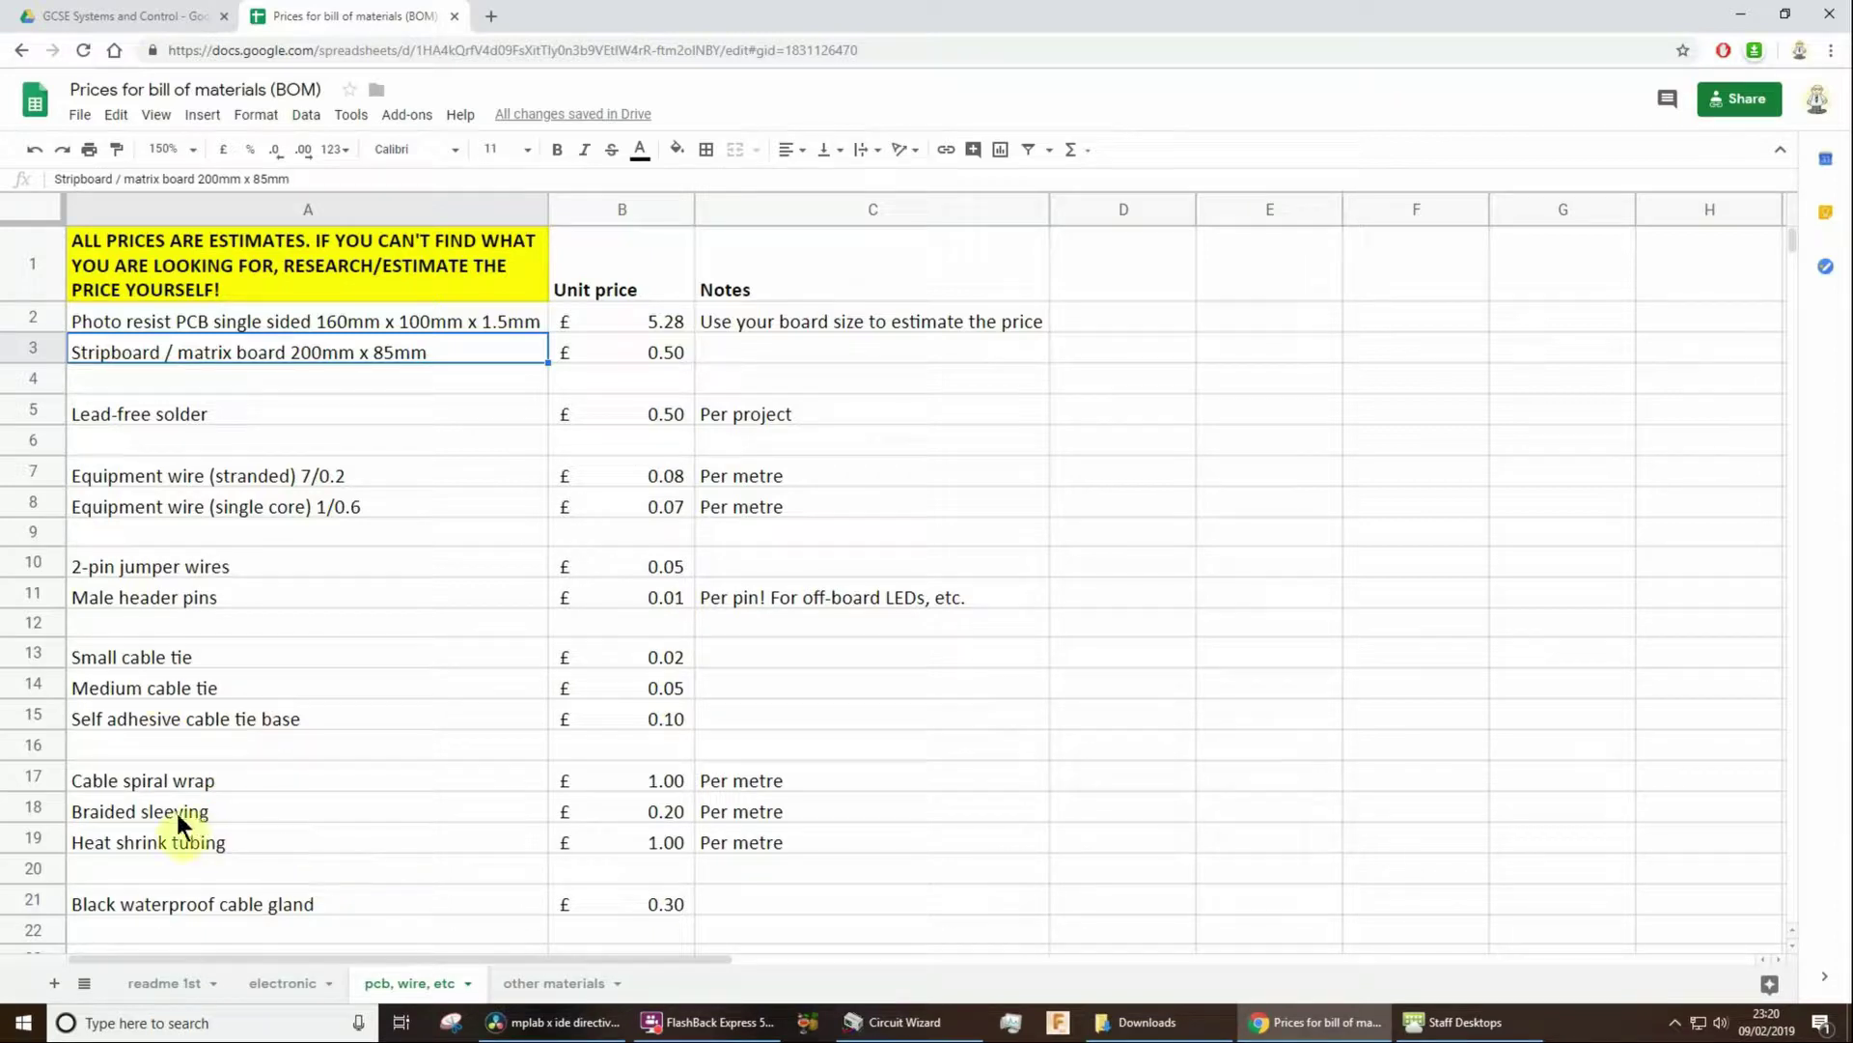
pyautogui.scroll(-5, 326, 790)
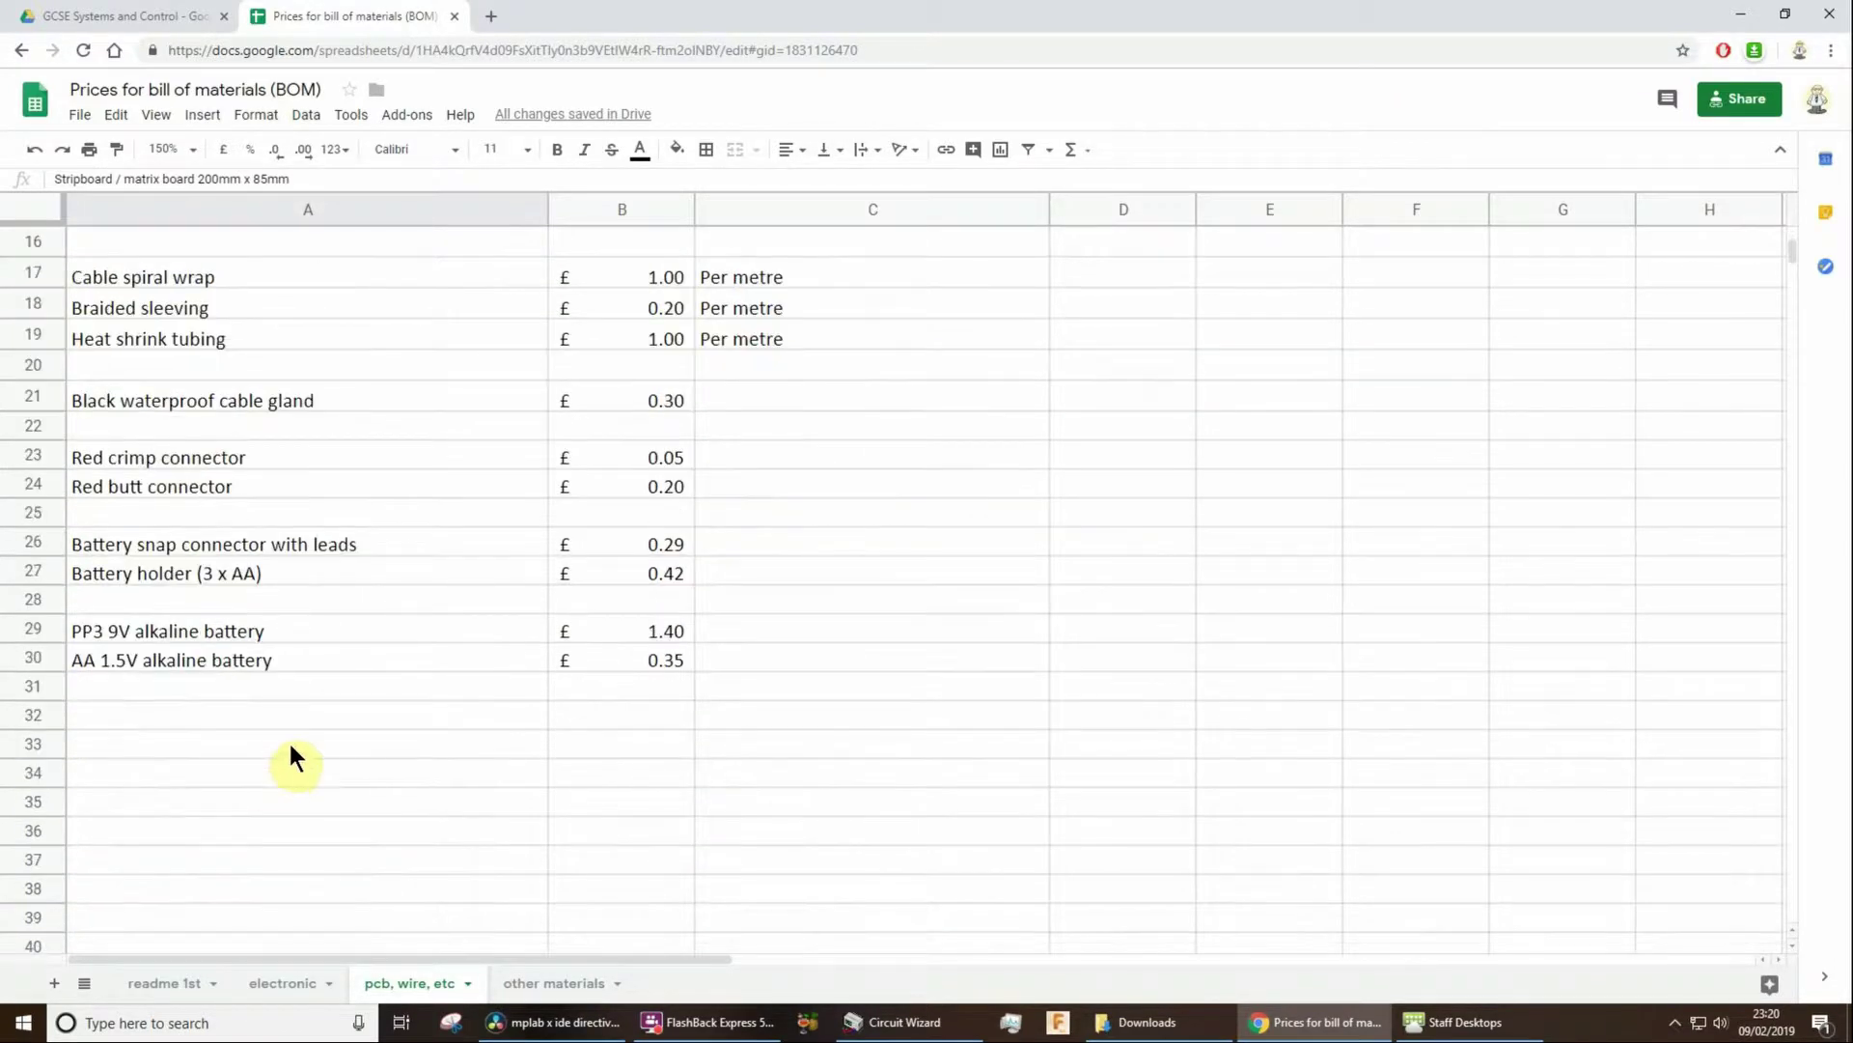
pyautogui.moveTo(224, 632); pyautogui.dragTo(622, 650)
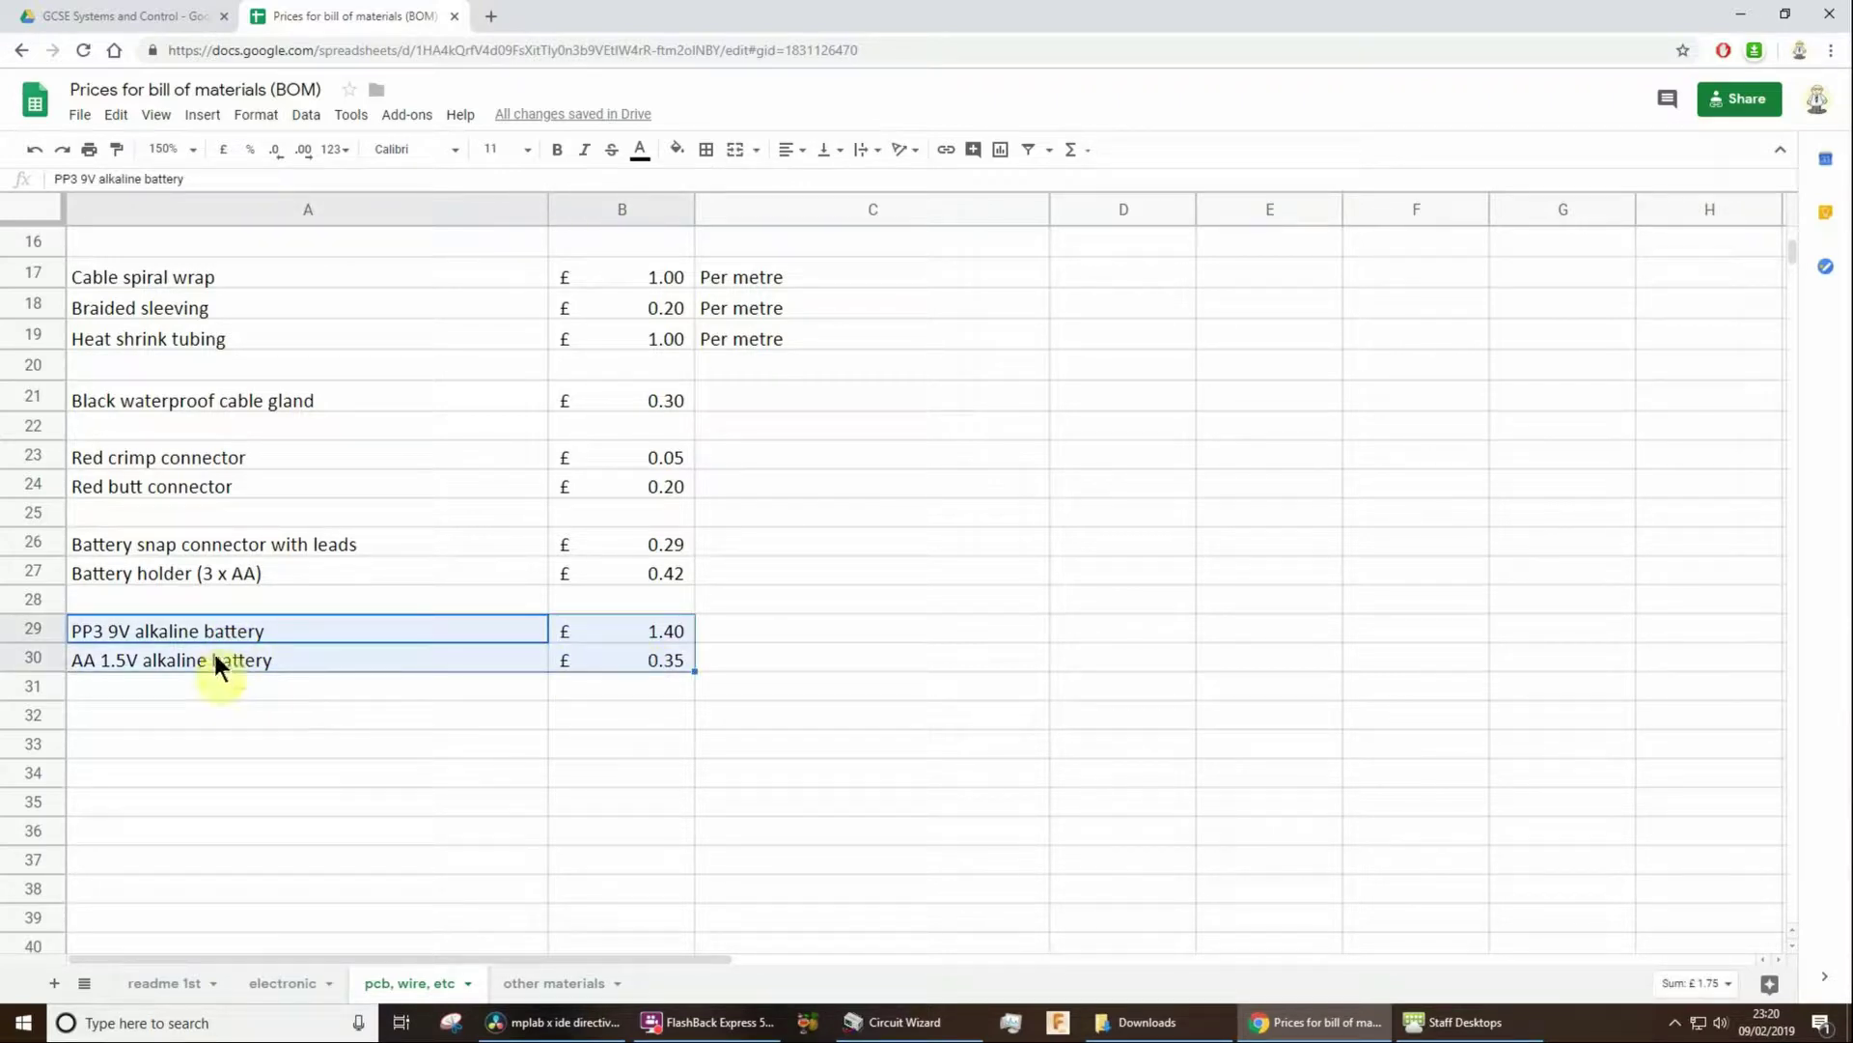
pyautogui.click(582, 743)
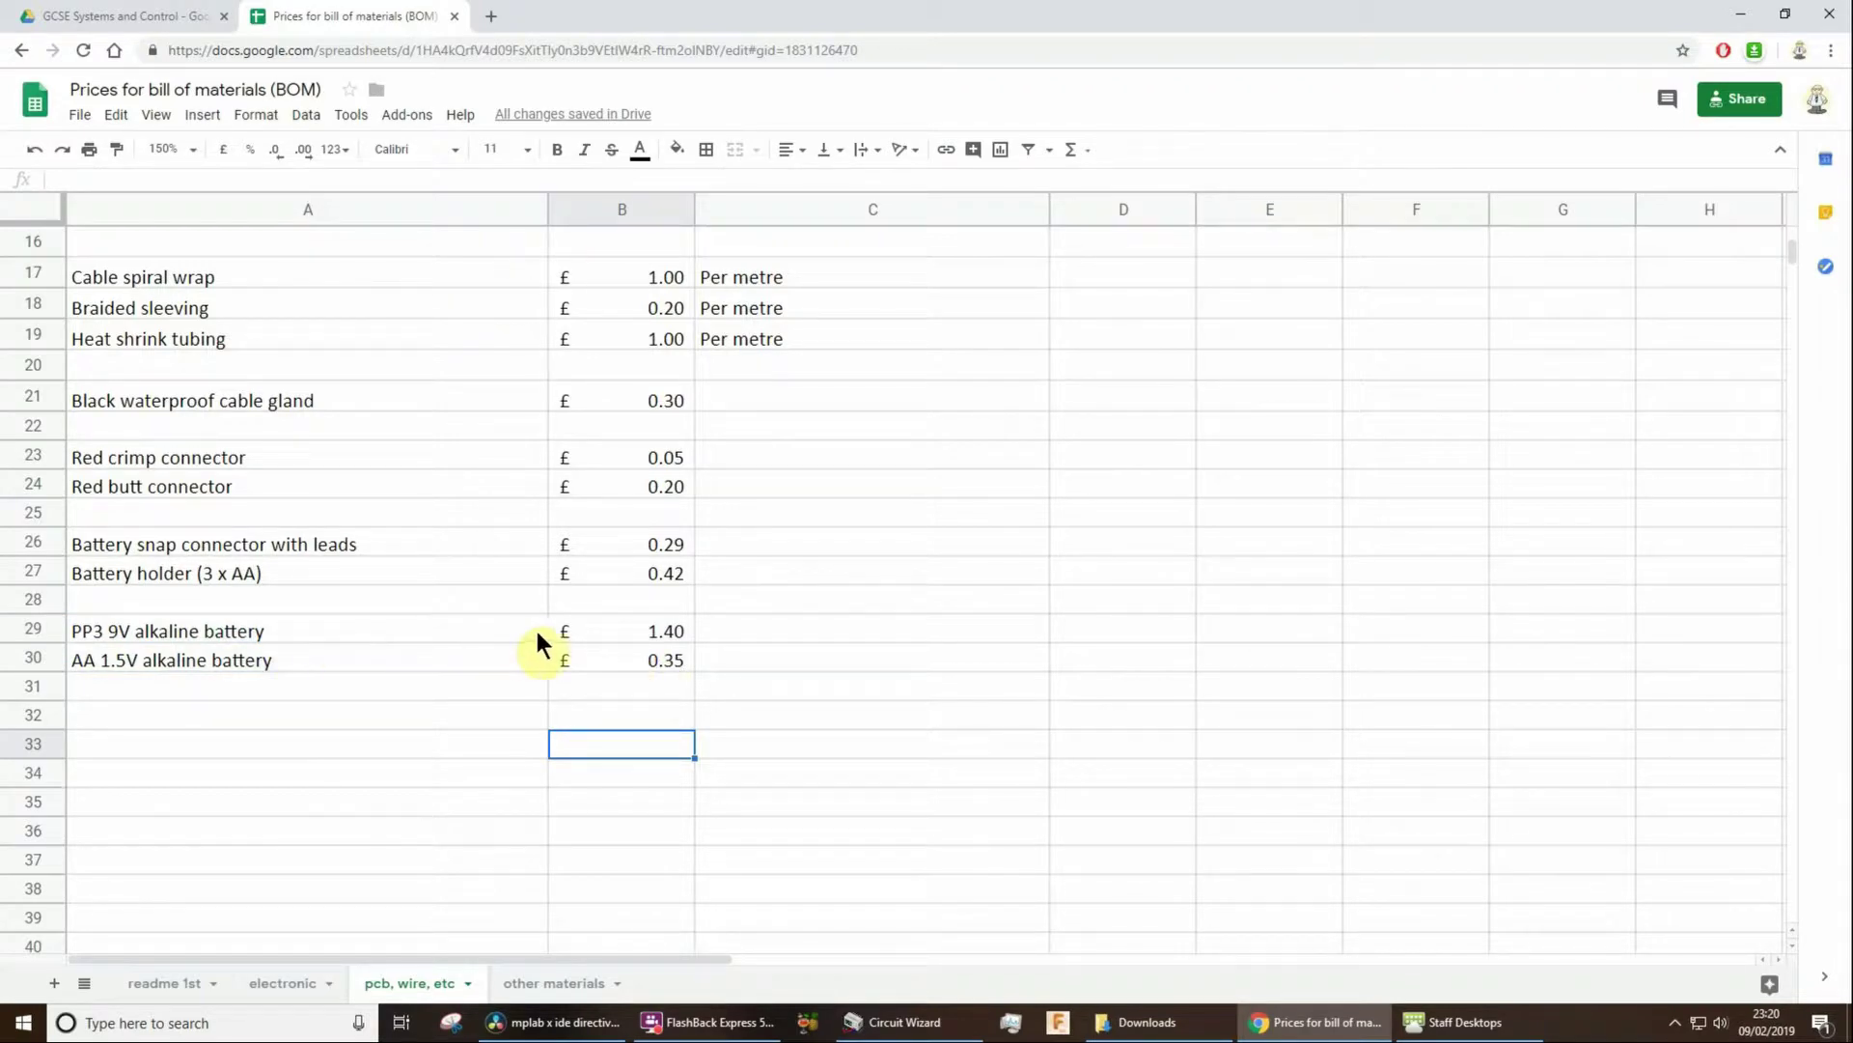
pyautogui.click(543, 985)
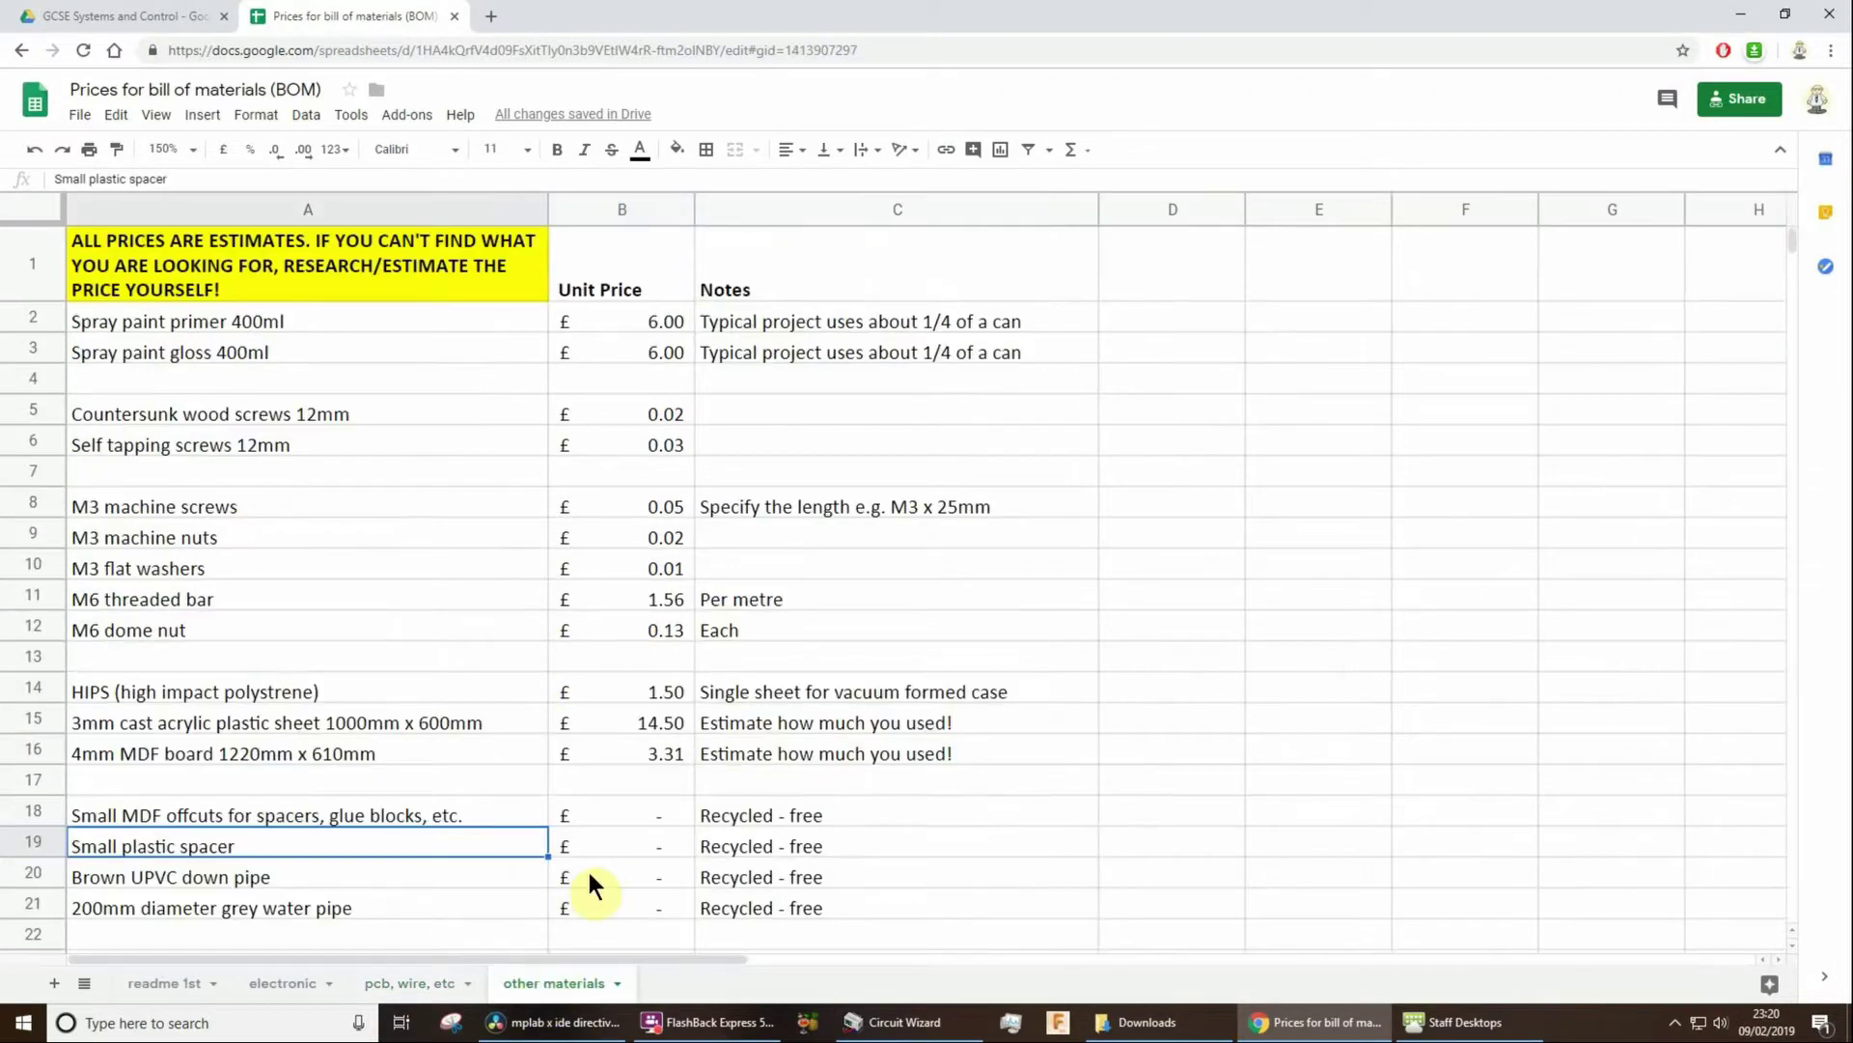
pyautogui.click(1019, 591)
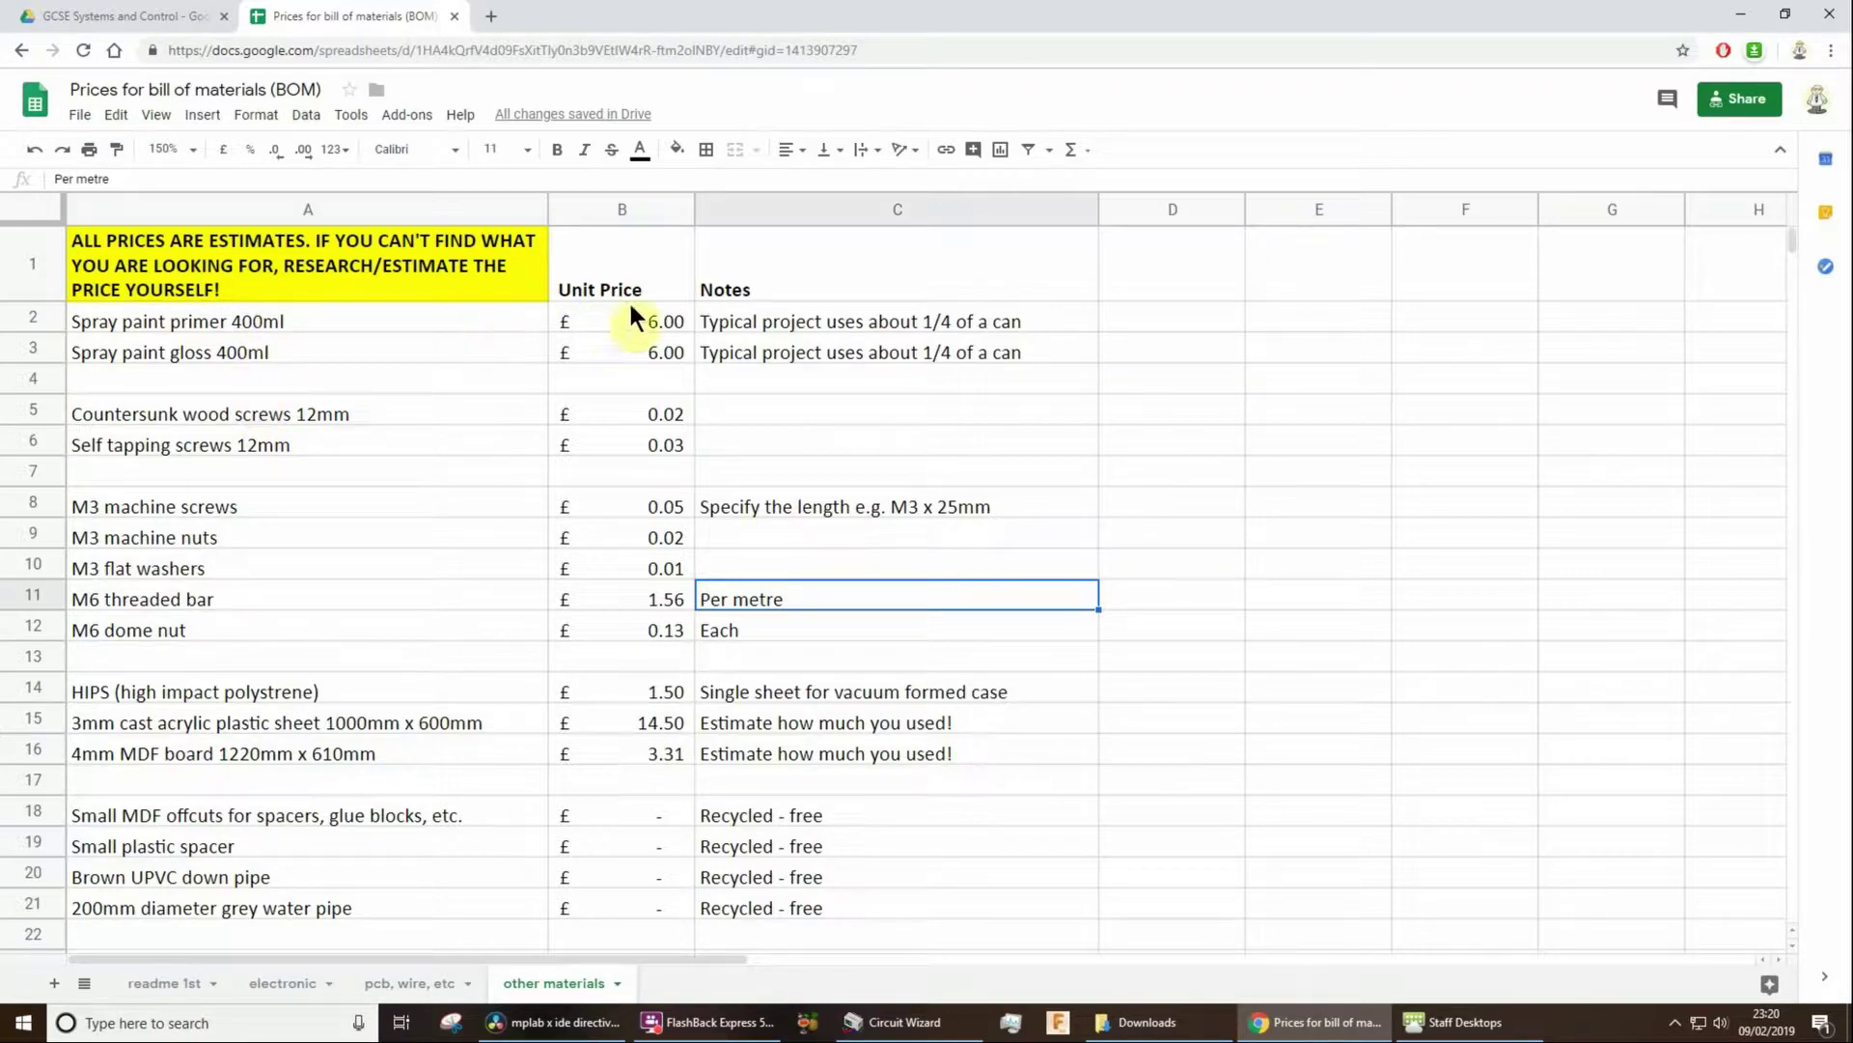
pyautogui.click(241, 322)
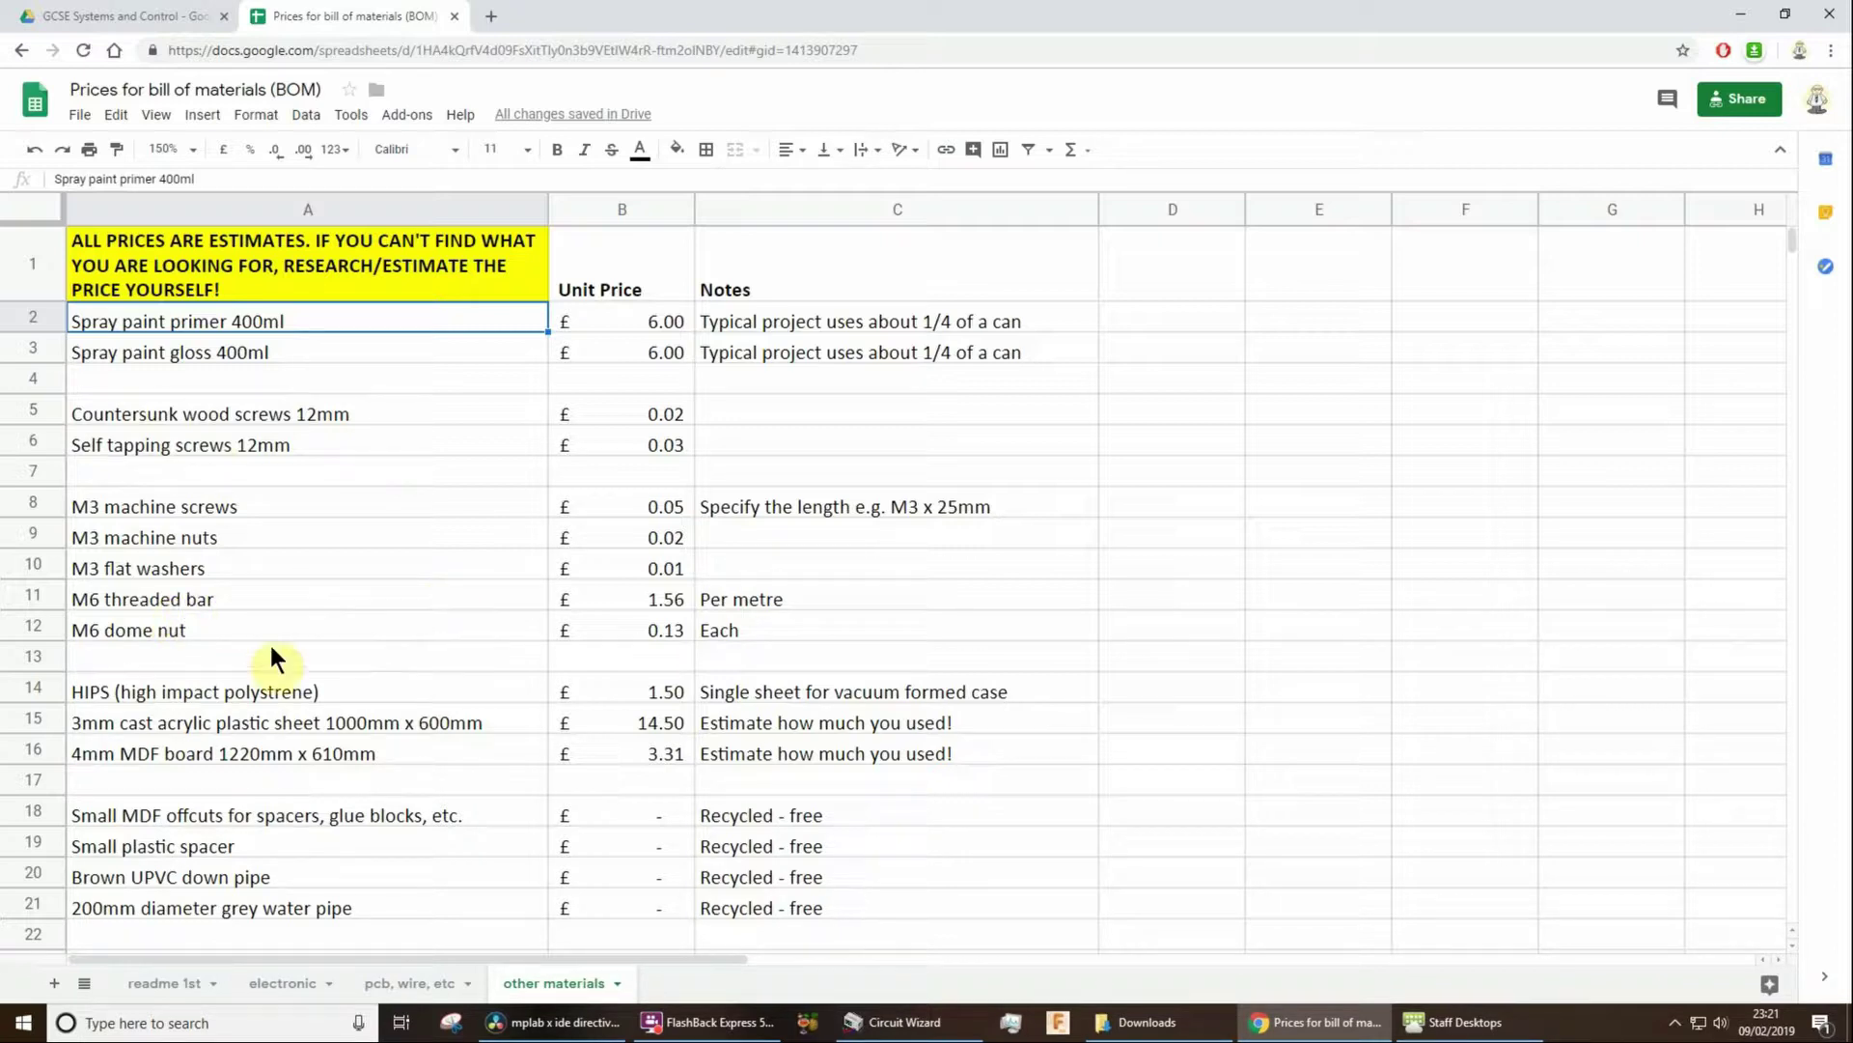
pyautogui.click(193, 599)
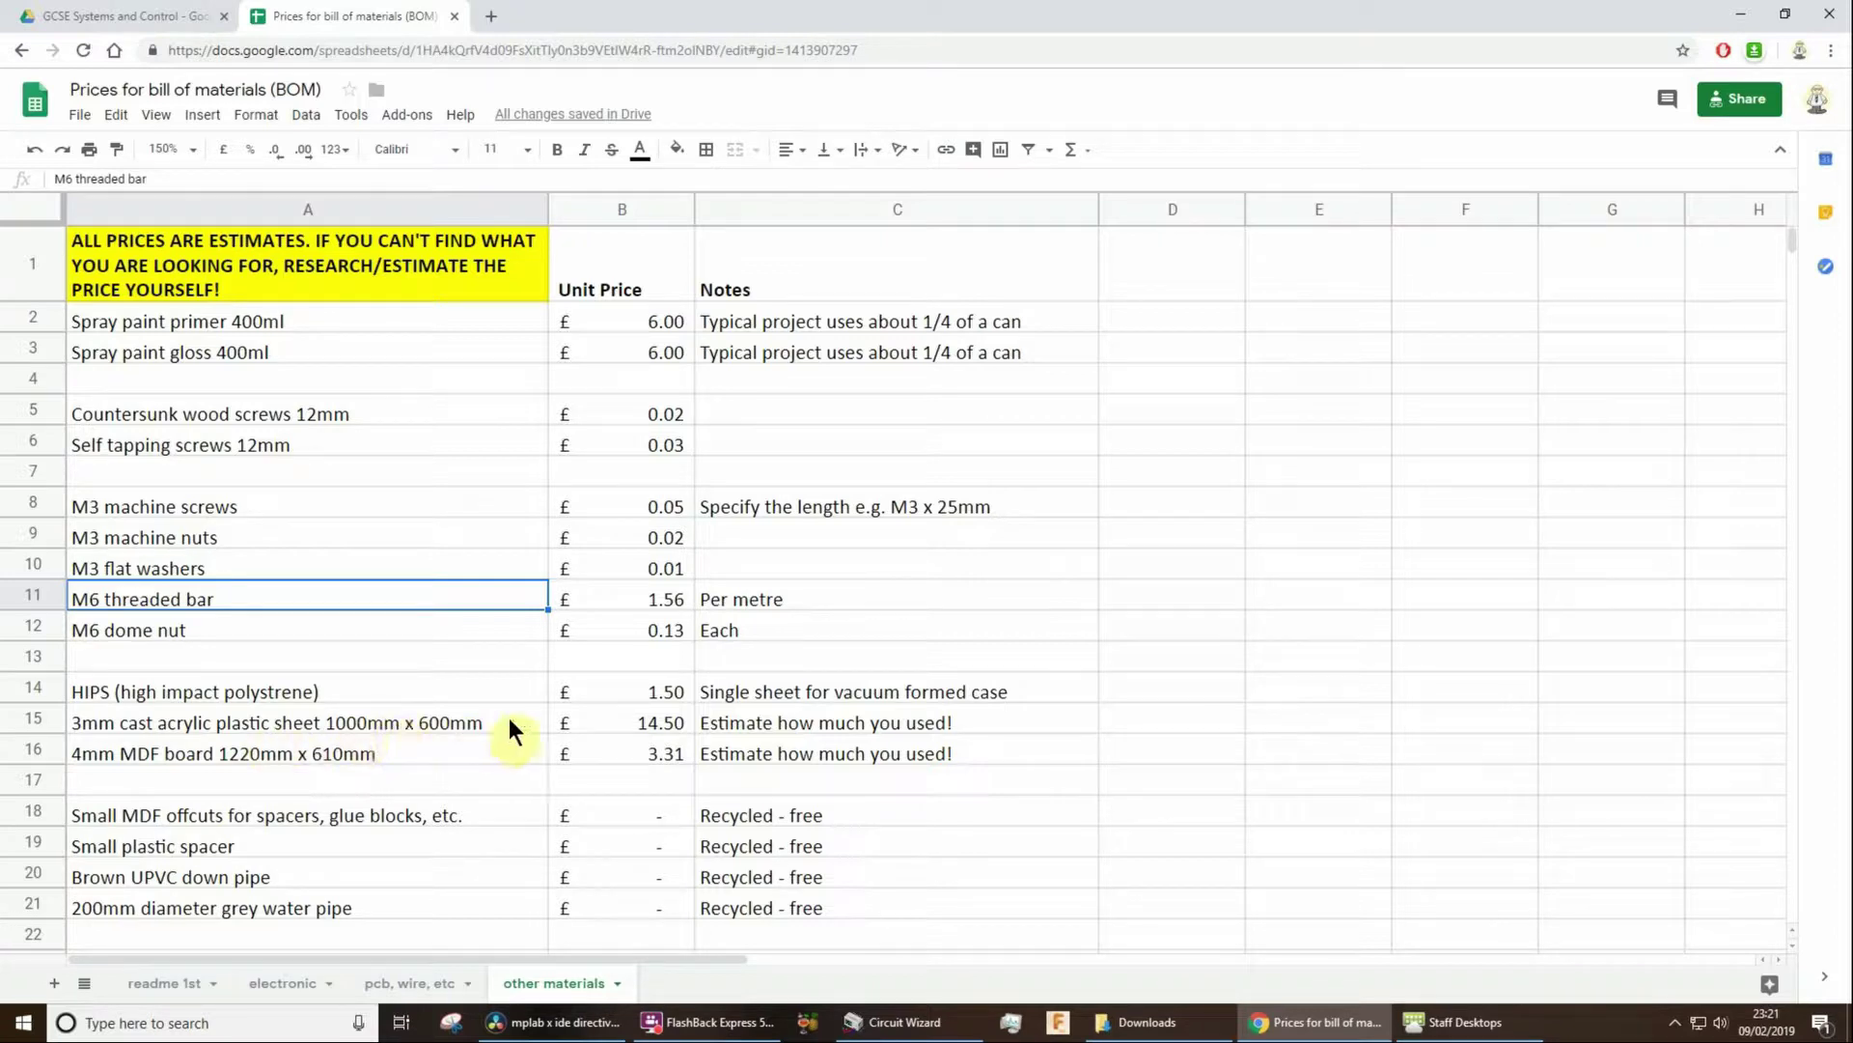
pyautogui.click(130, 720)
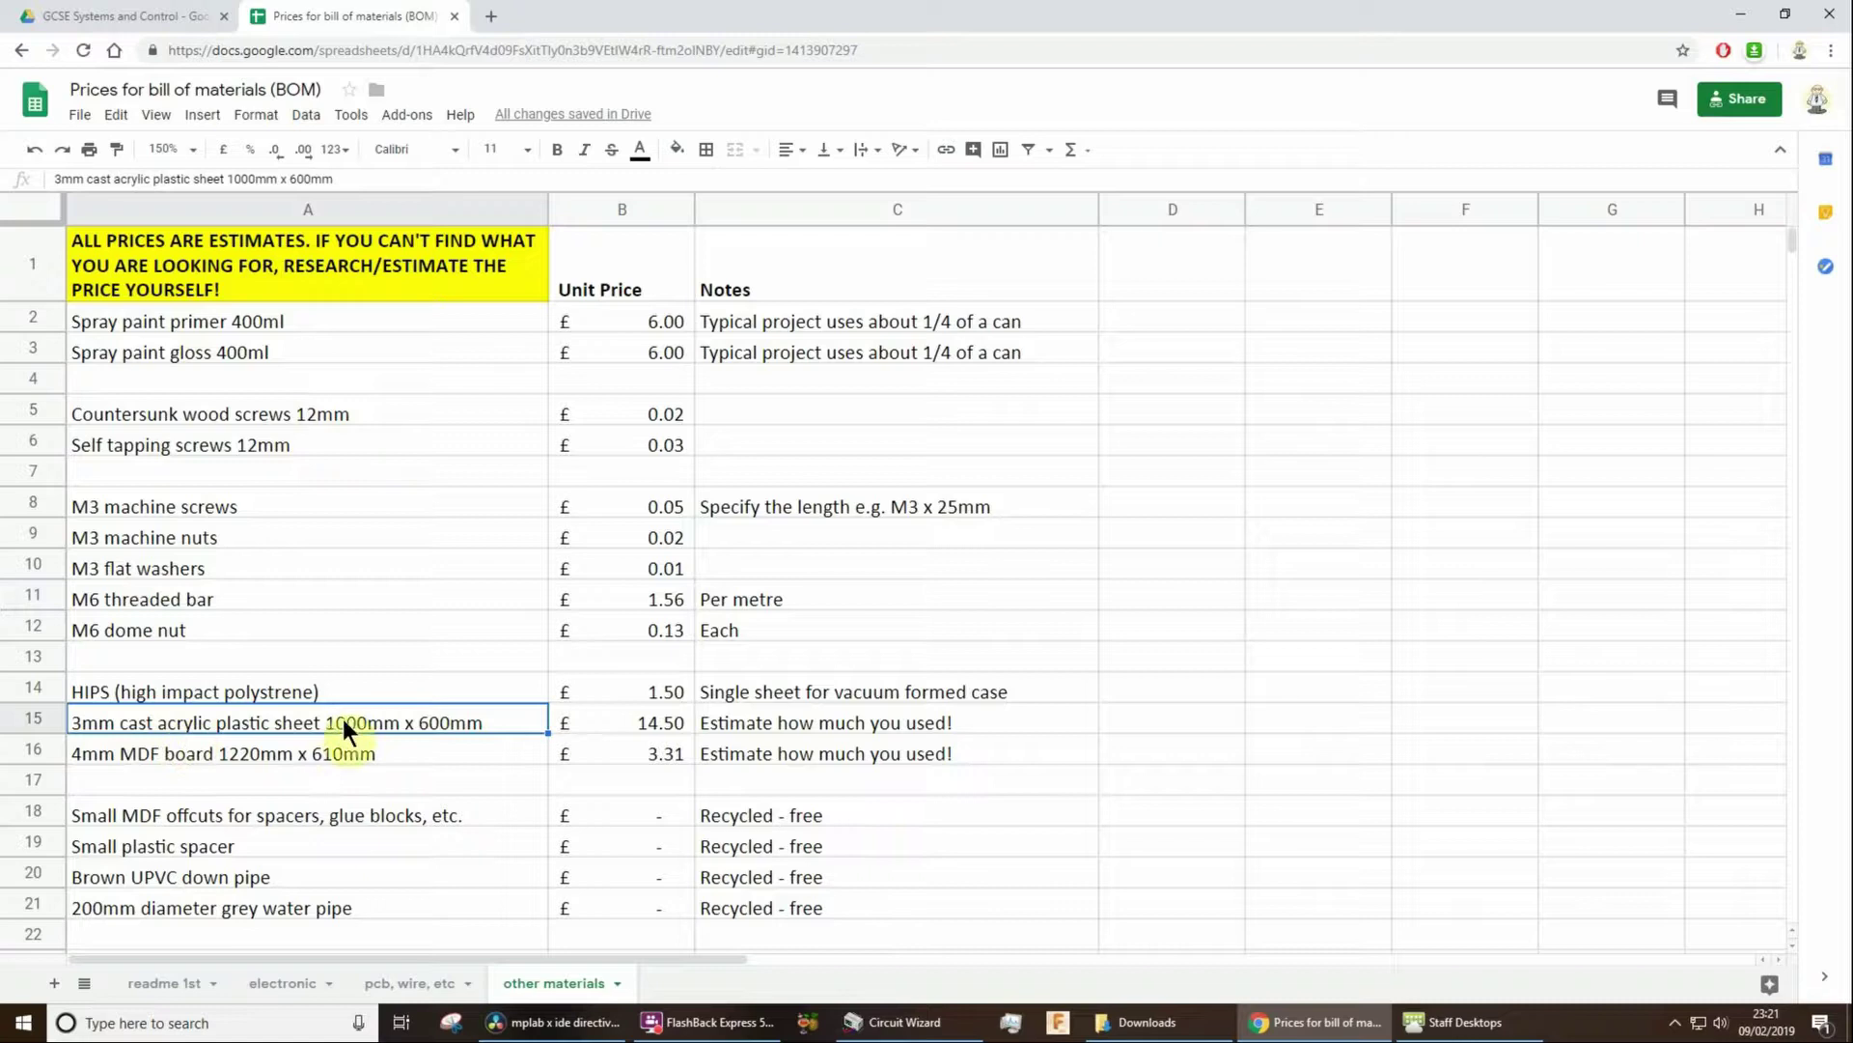
pyautogui.click(233, 761)
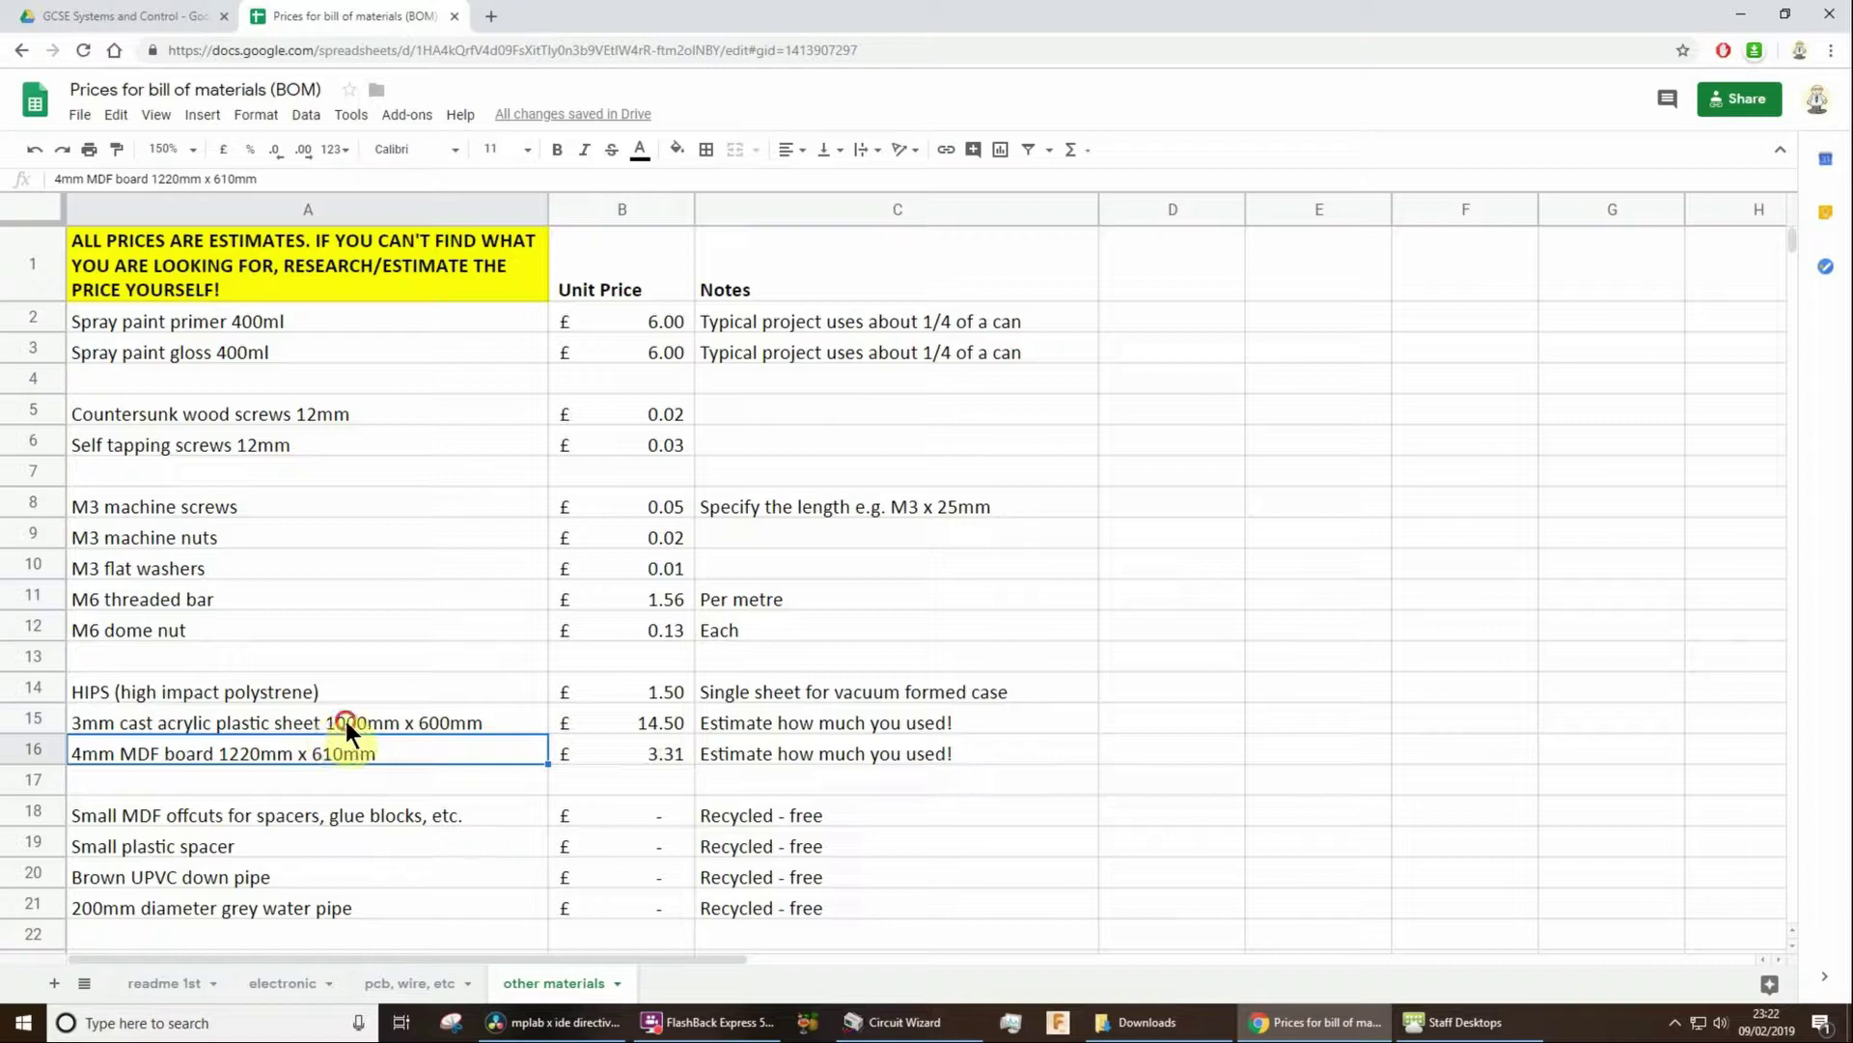
pyautogui.click(314, 720)
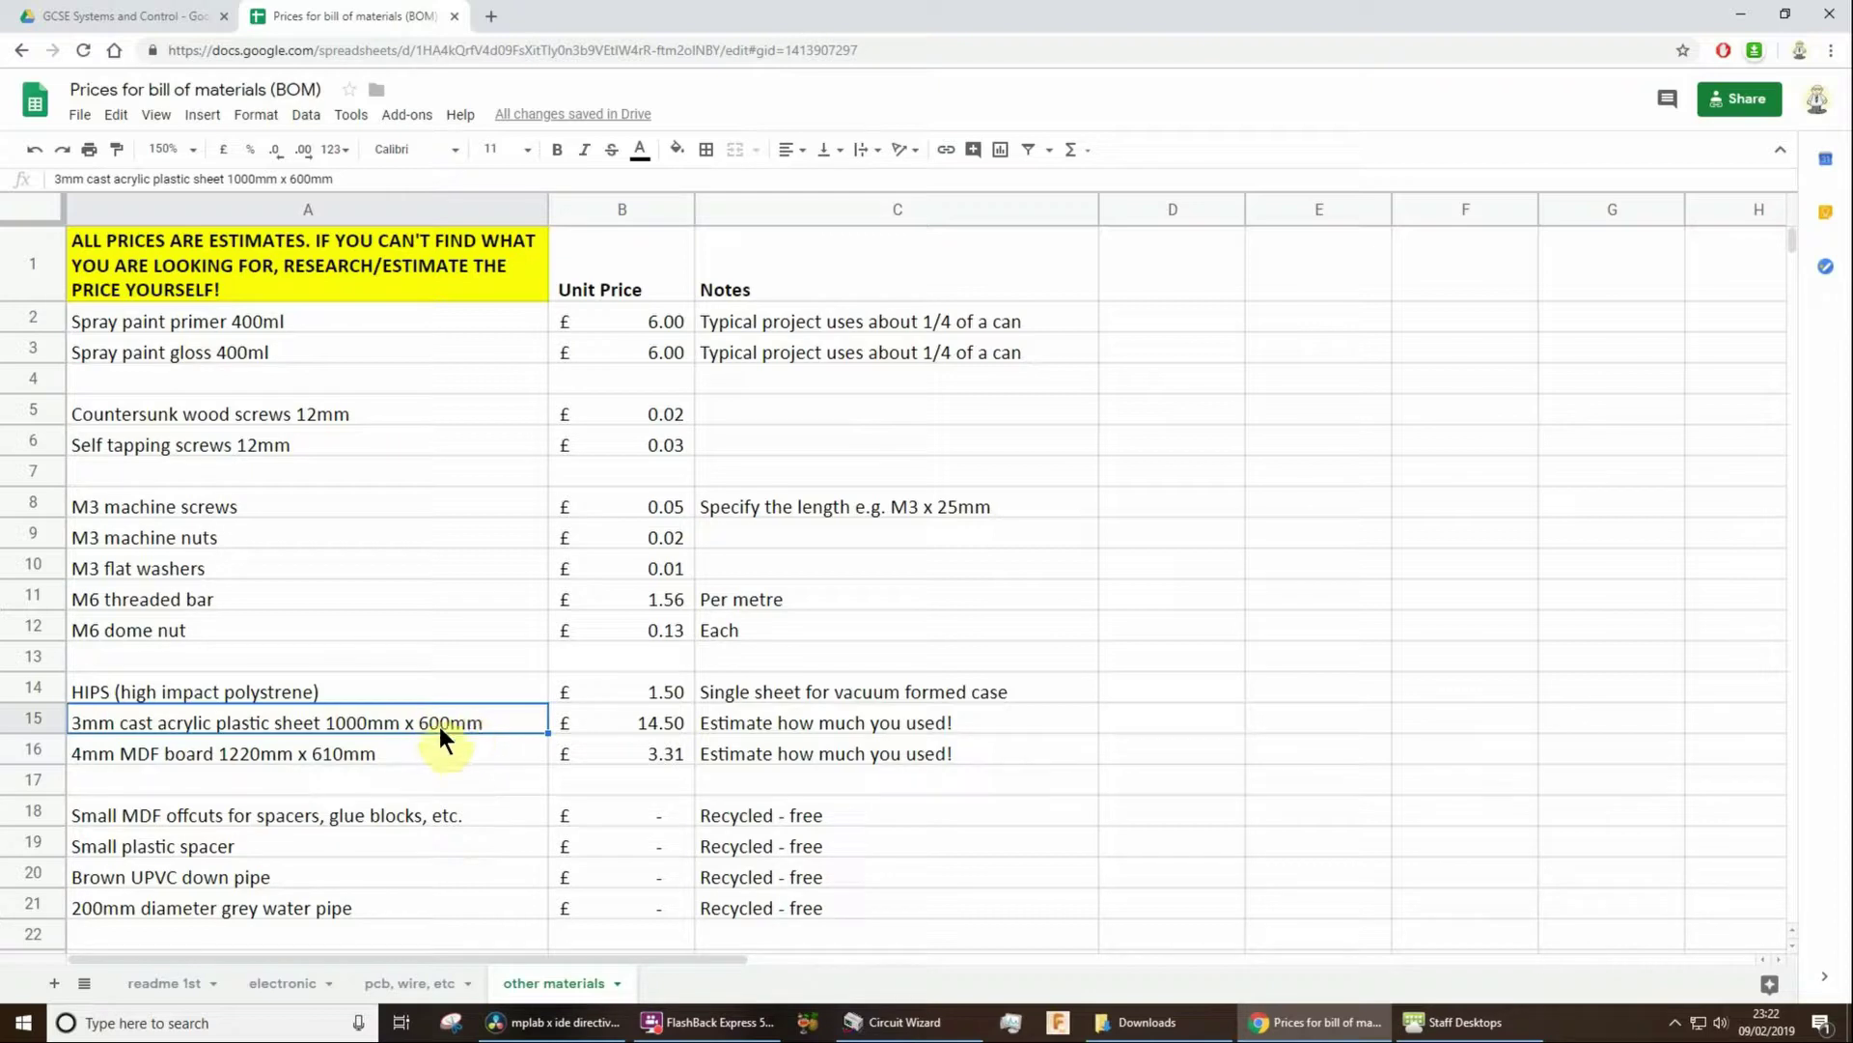
pyautogui.click(625, 722)
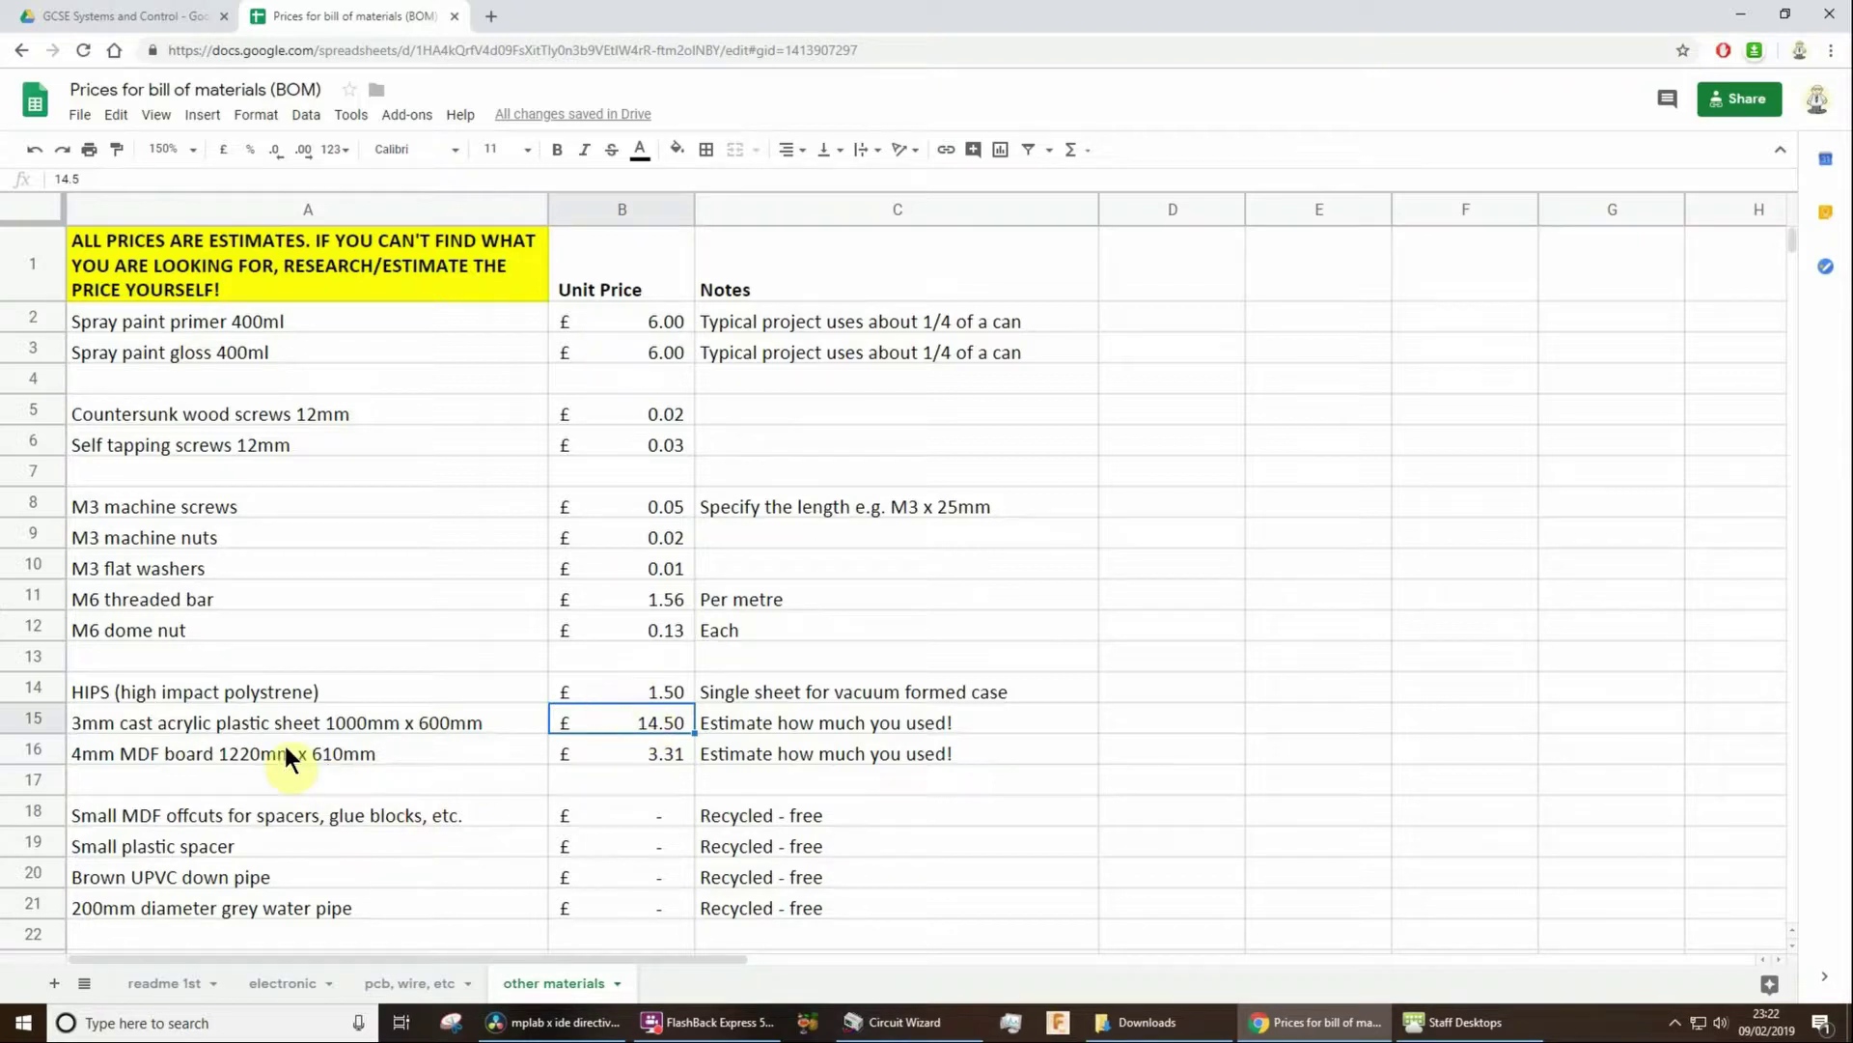
pyautogui.click(246, 751)
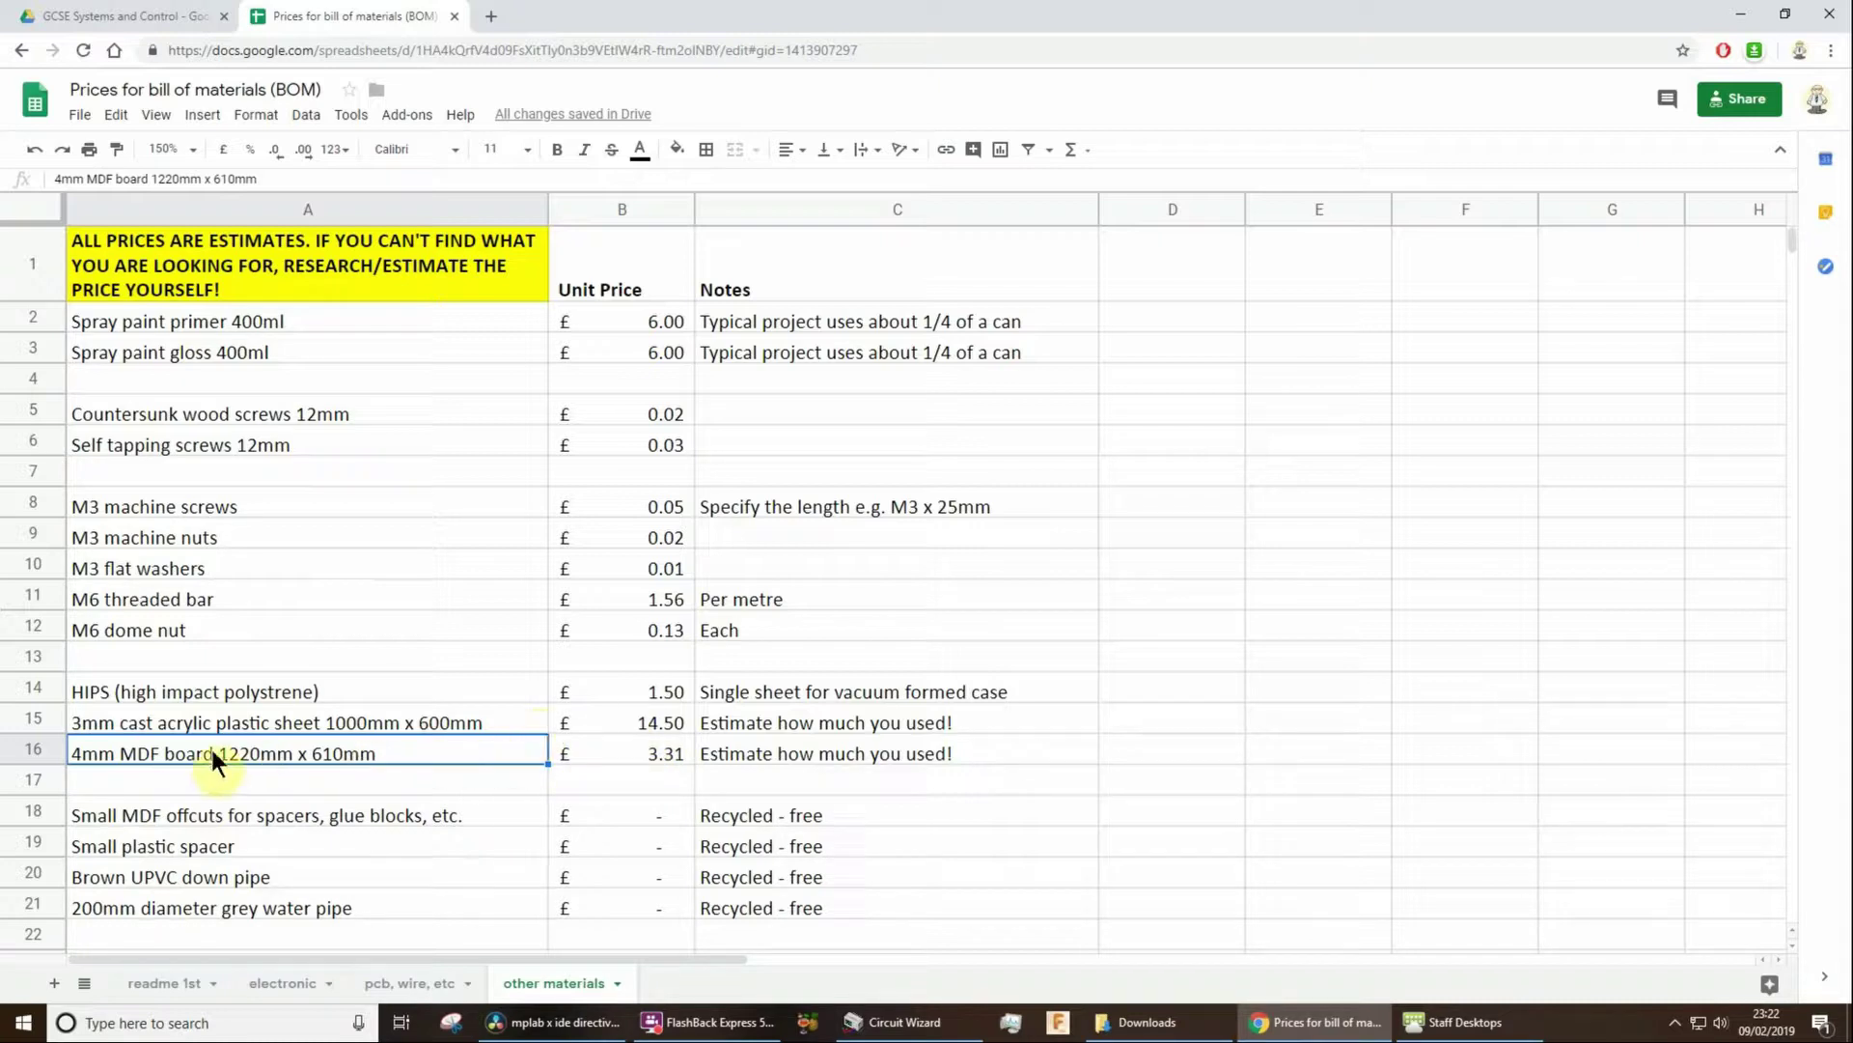
pyautogui.click(628, 746)
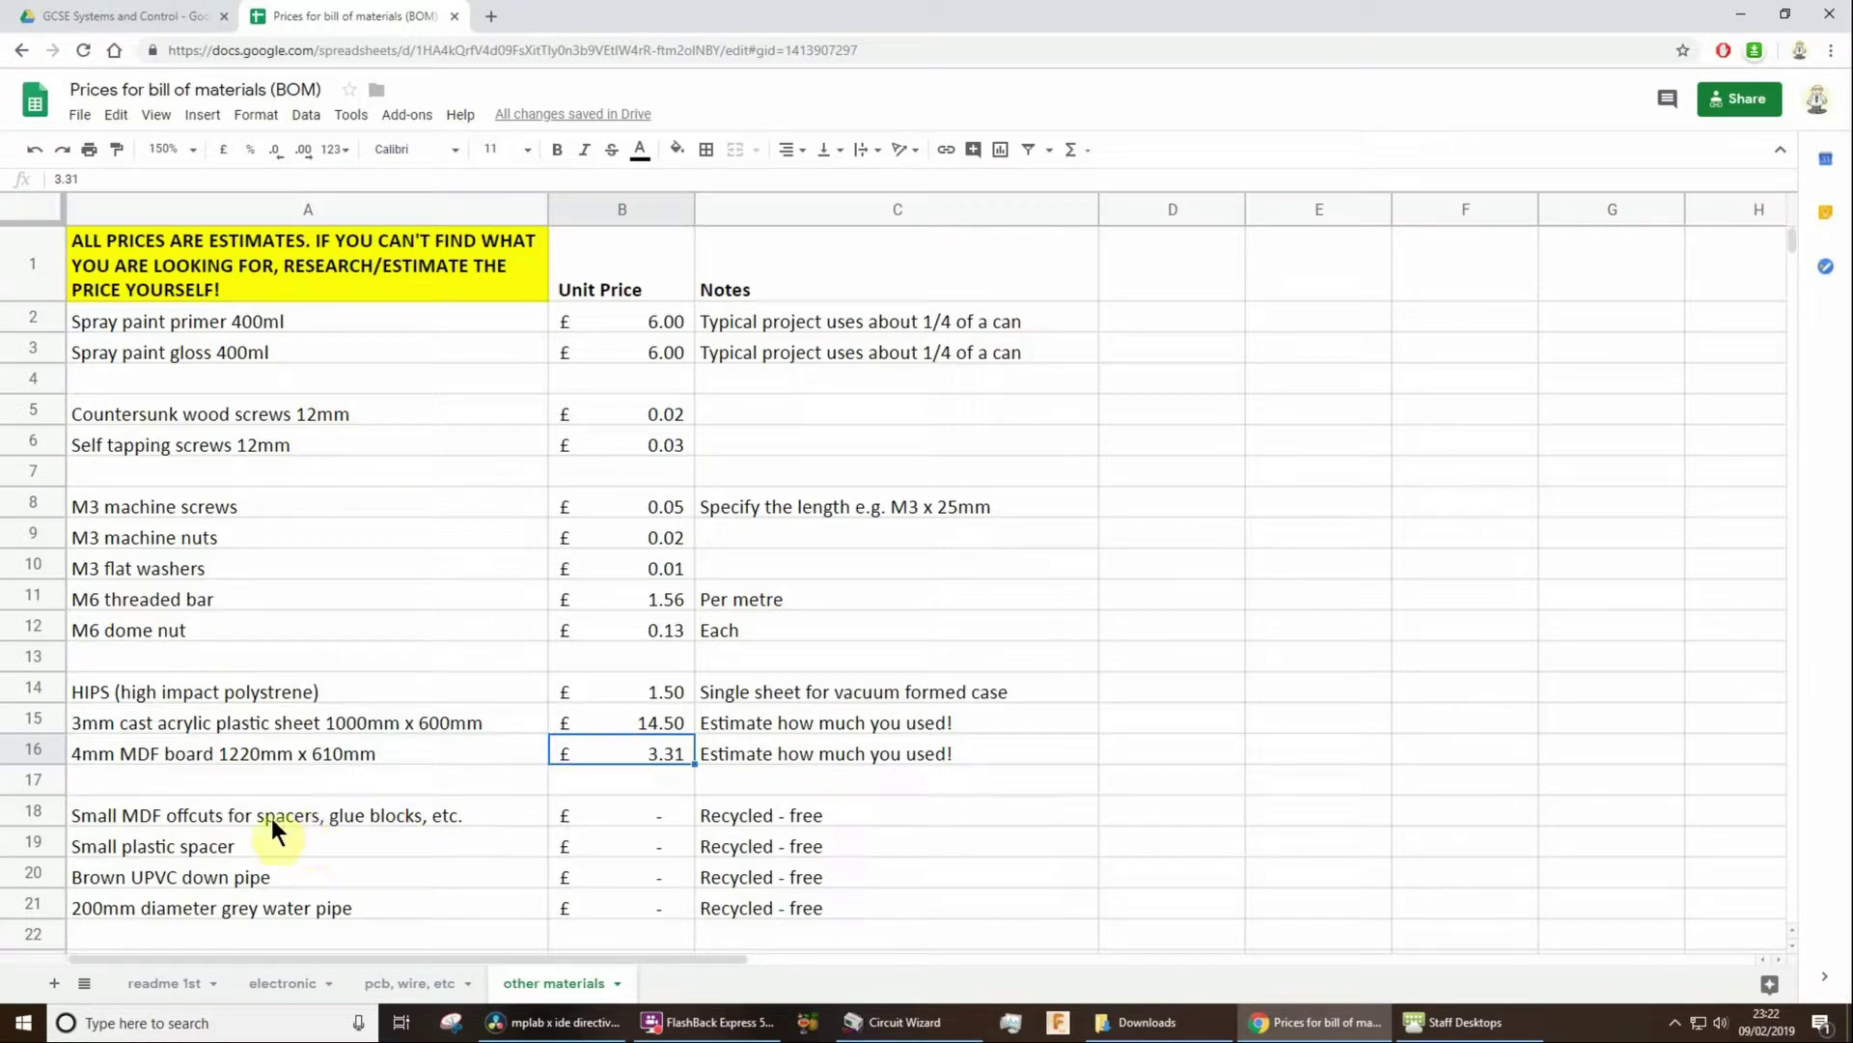
pyautogui.scroll(-1, 414, 841)
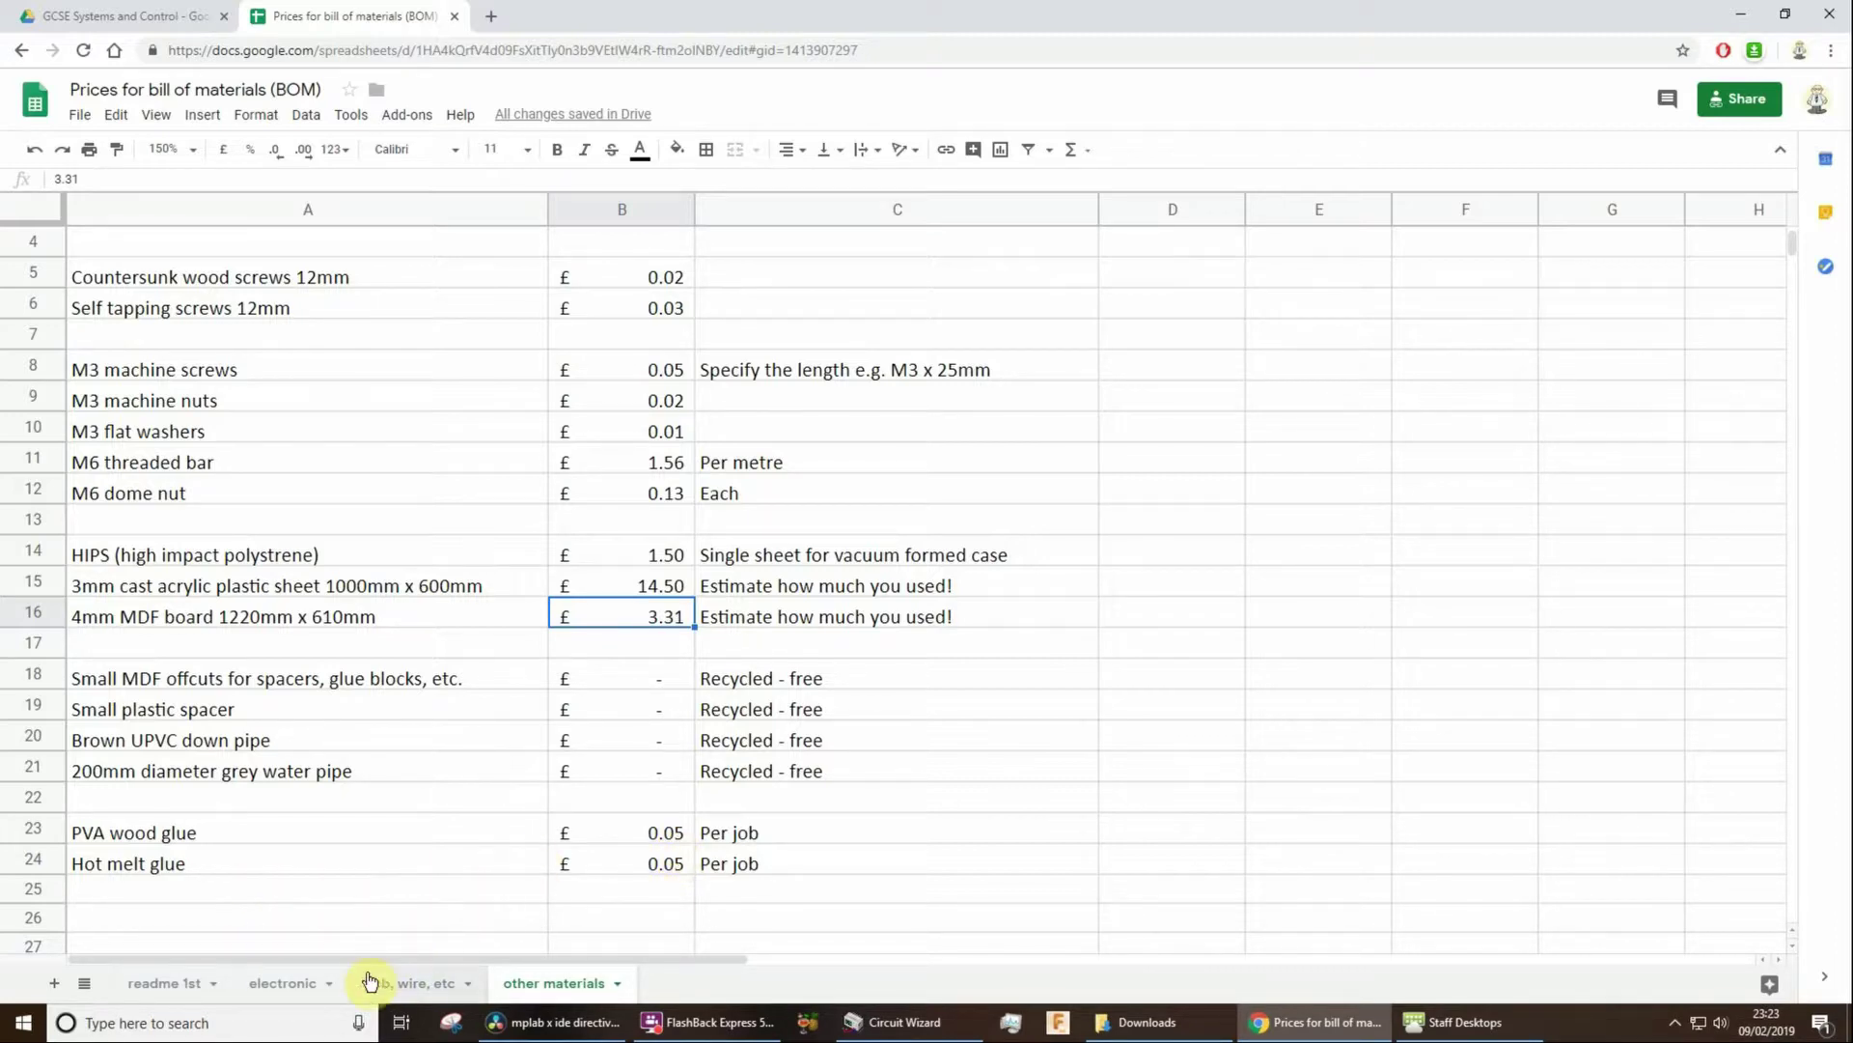
pyautogui.click(363, 889)
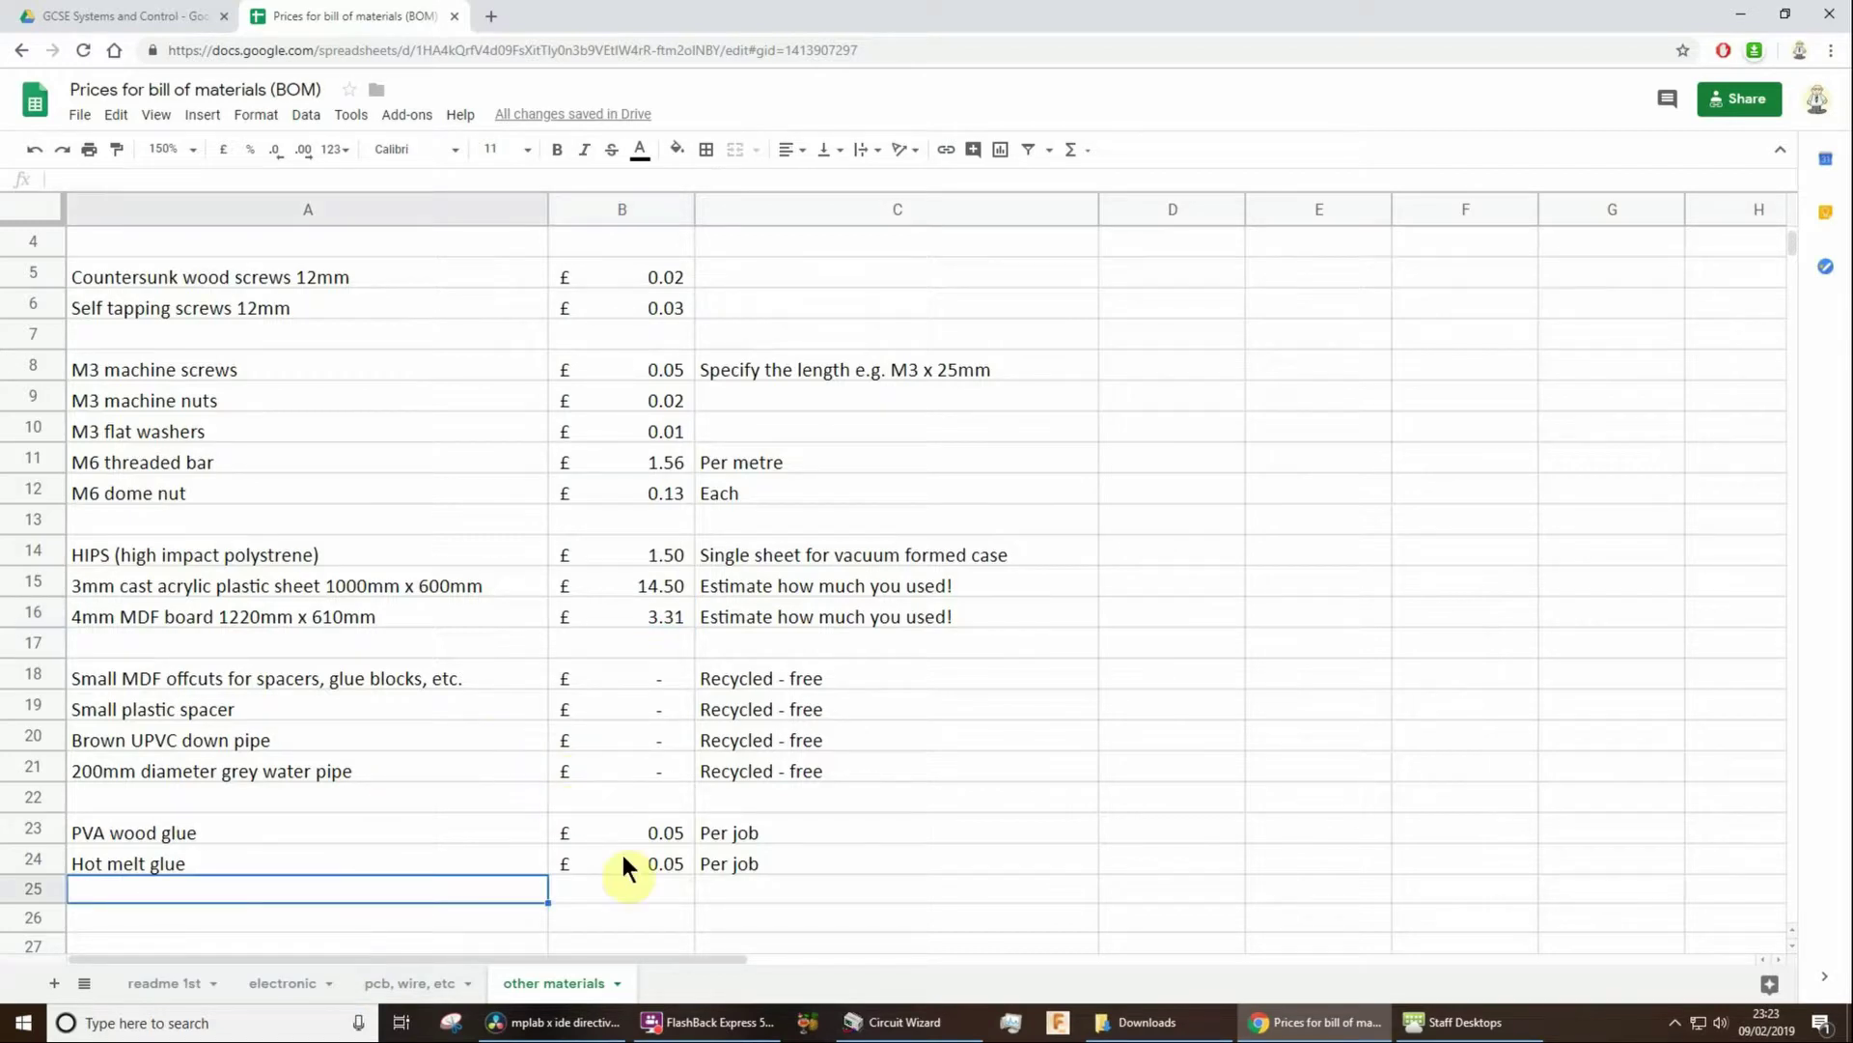
# Insert a Bill of Materials page named 'BOM' from the ICSP PCB Layout page tab.
pyautogui.click(919, 1029)
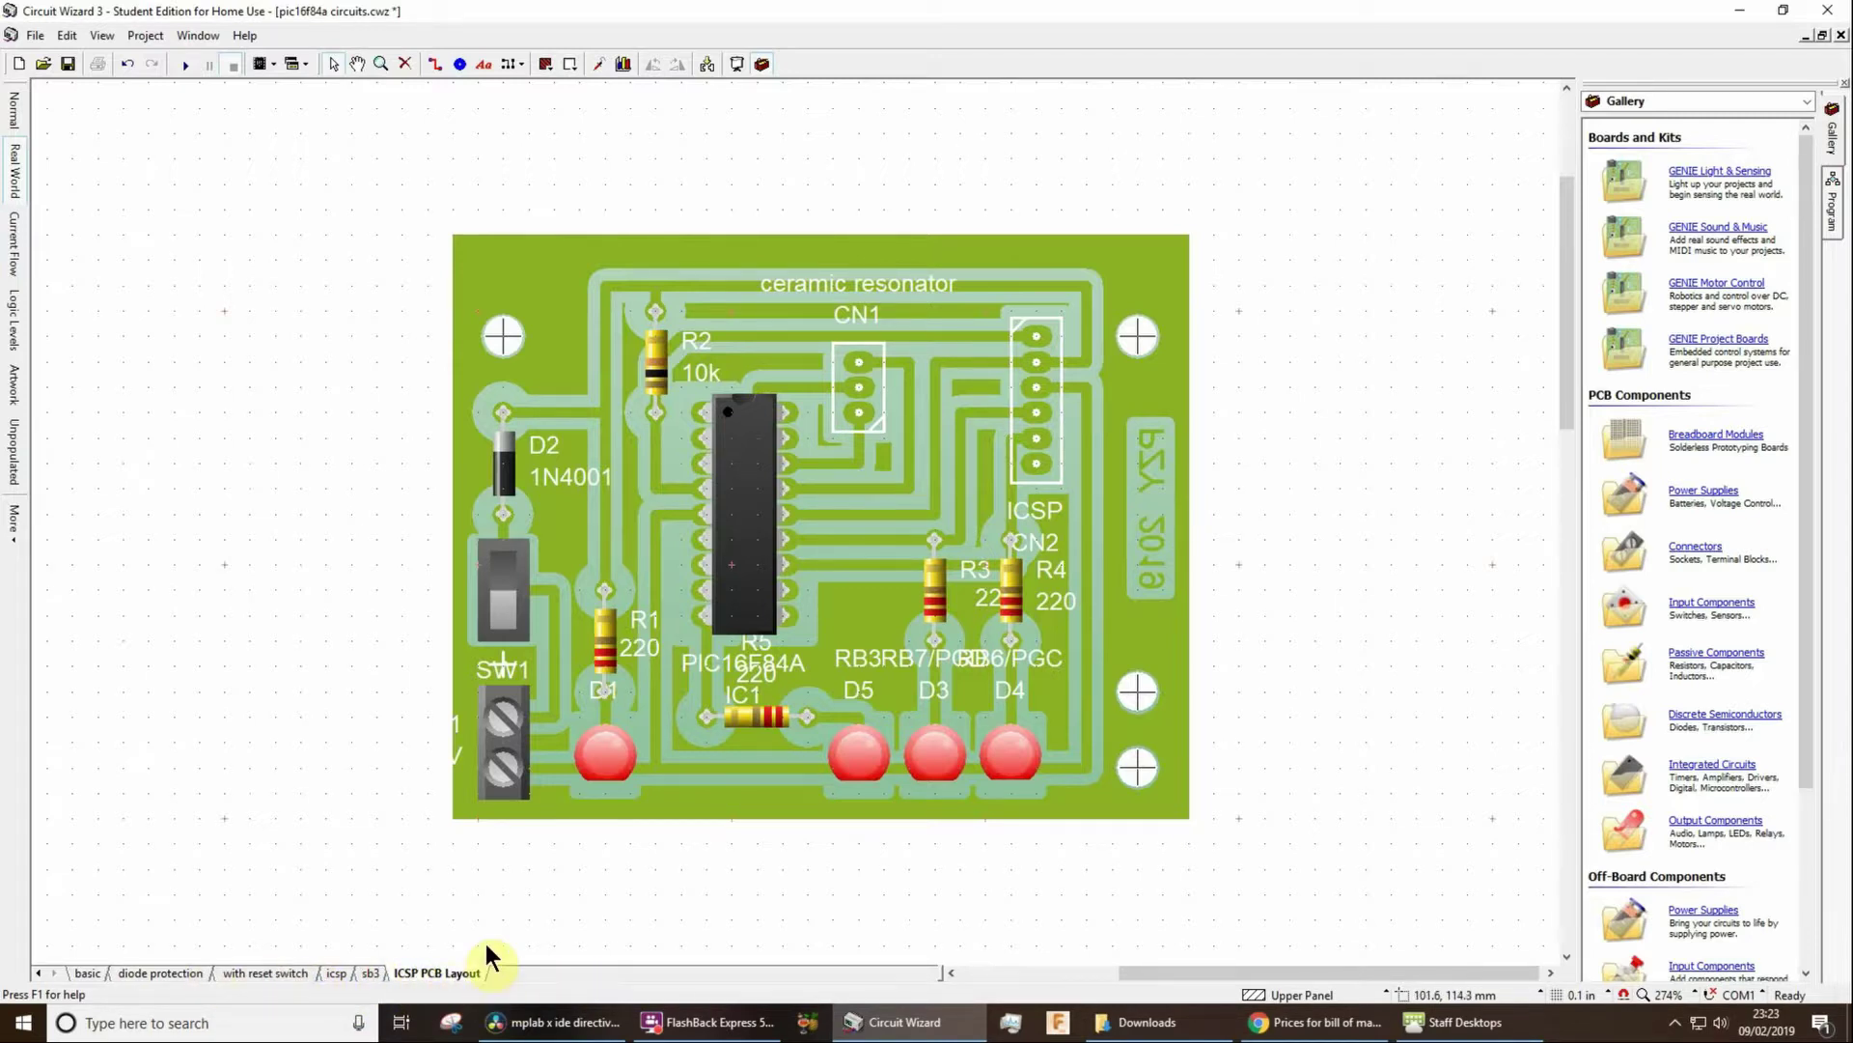
pyautogui.rightClick(417, 969)
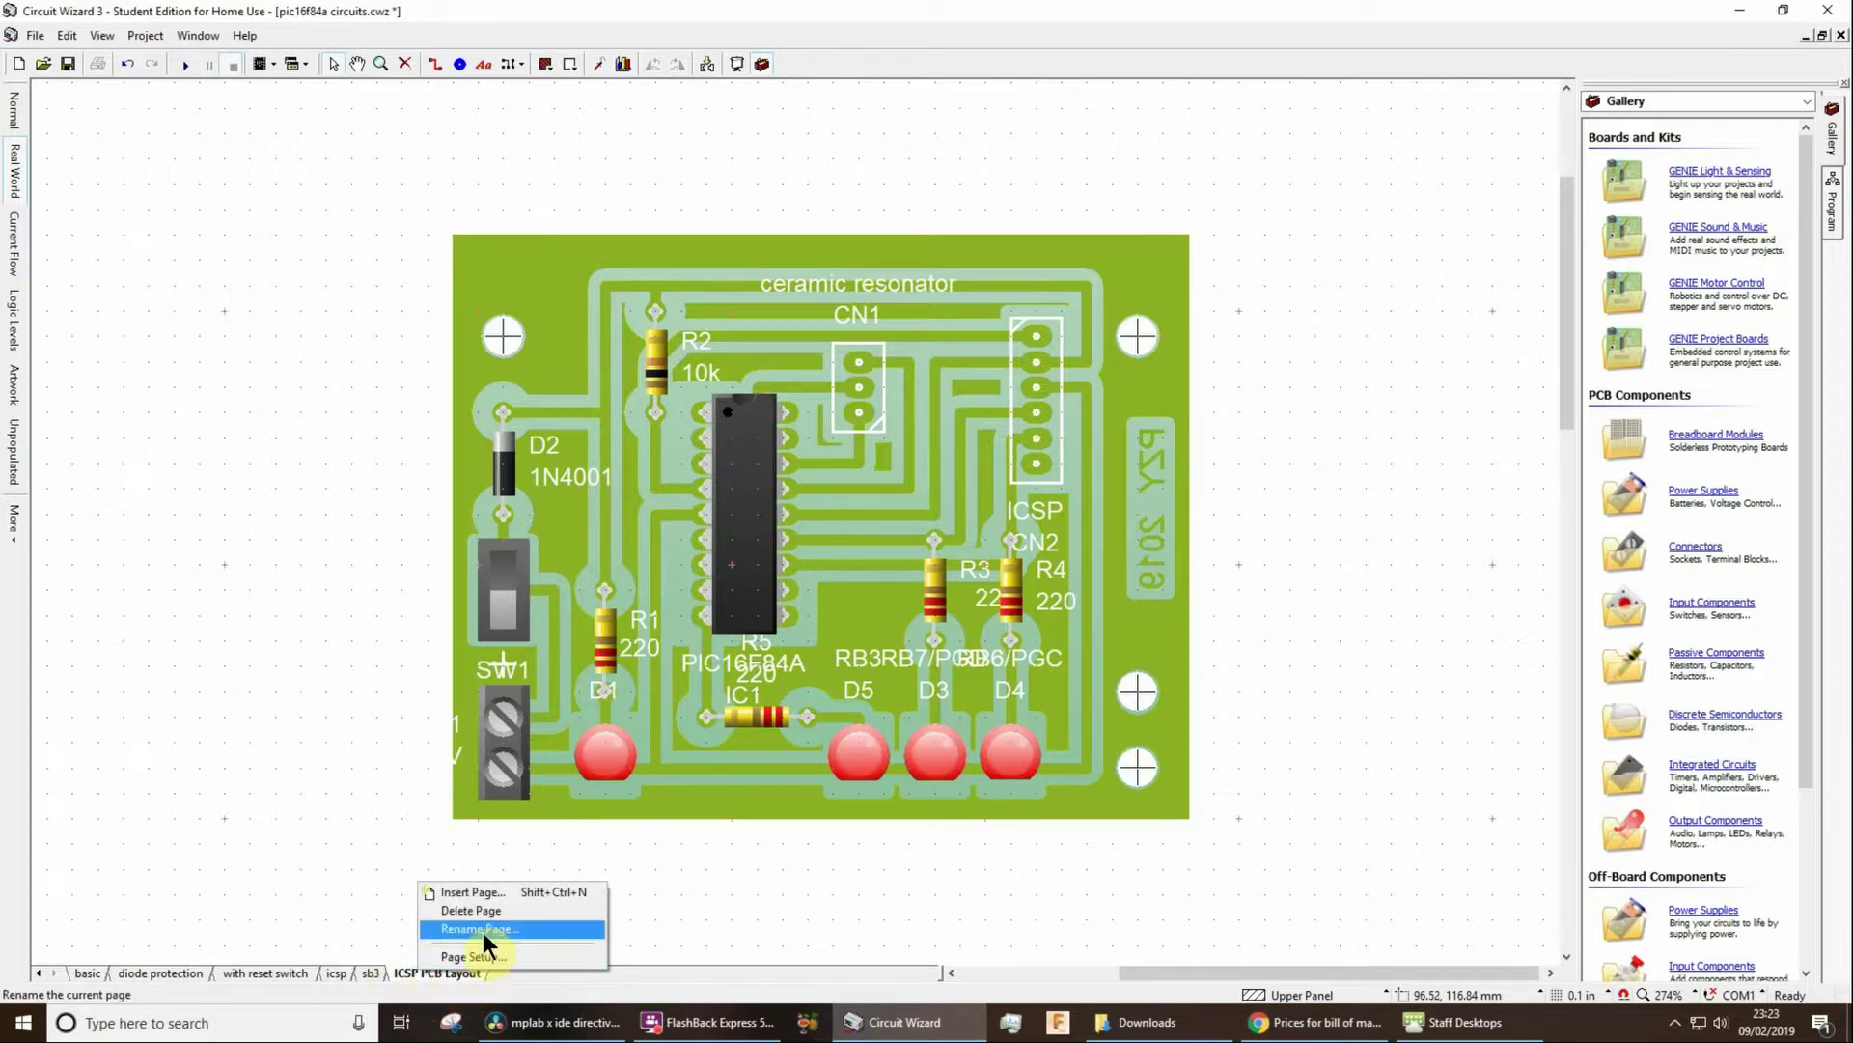
pyautogui.click(489, 889)
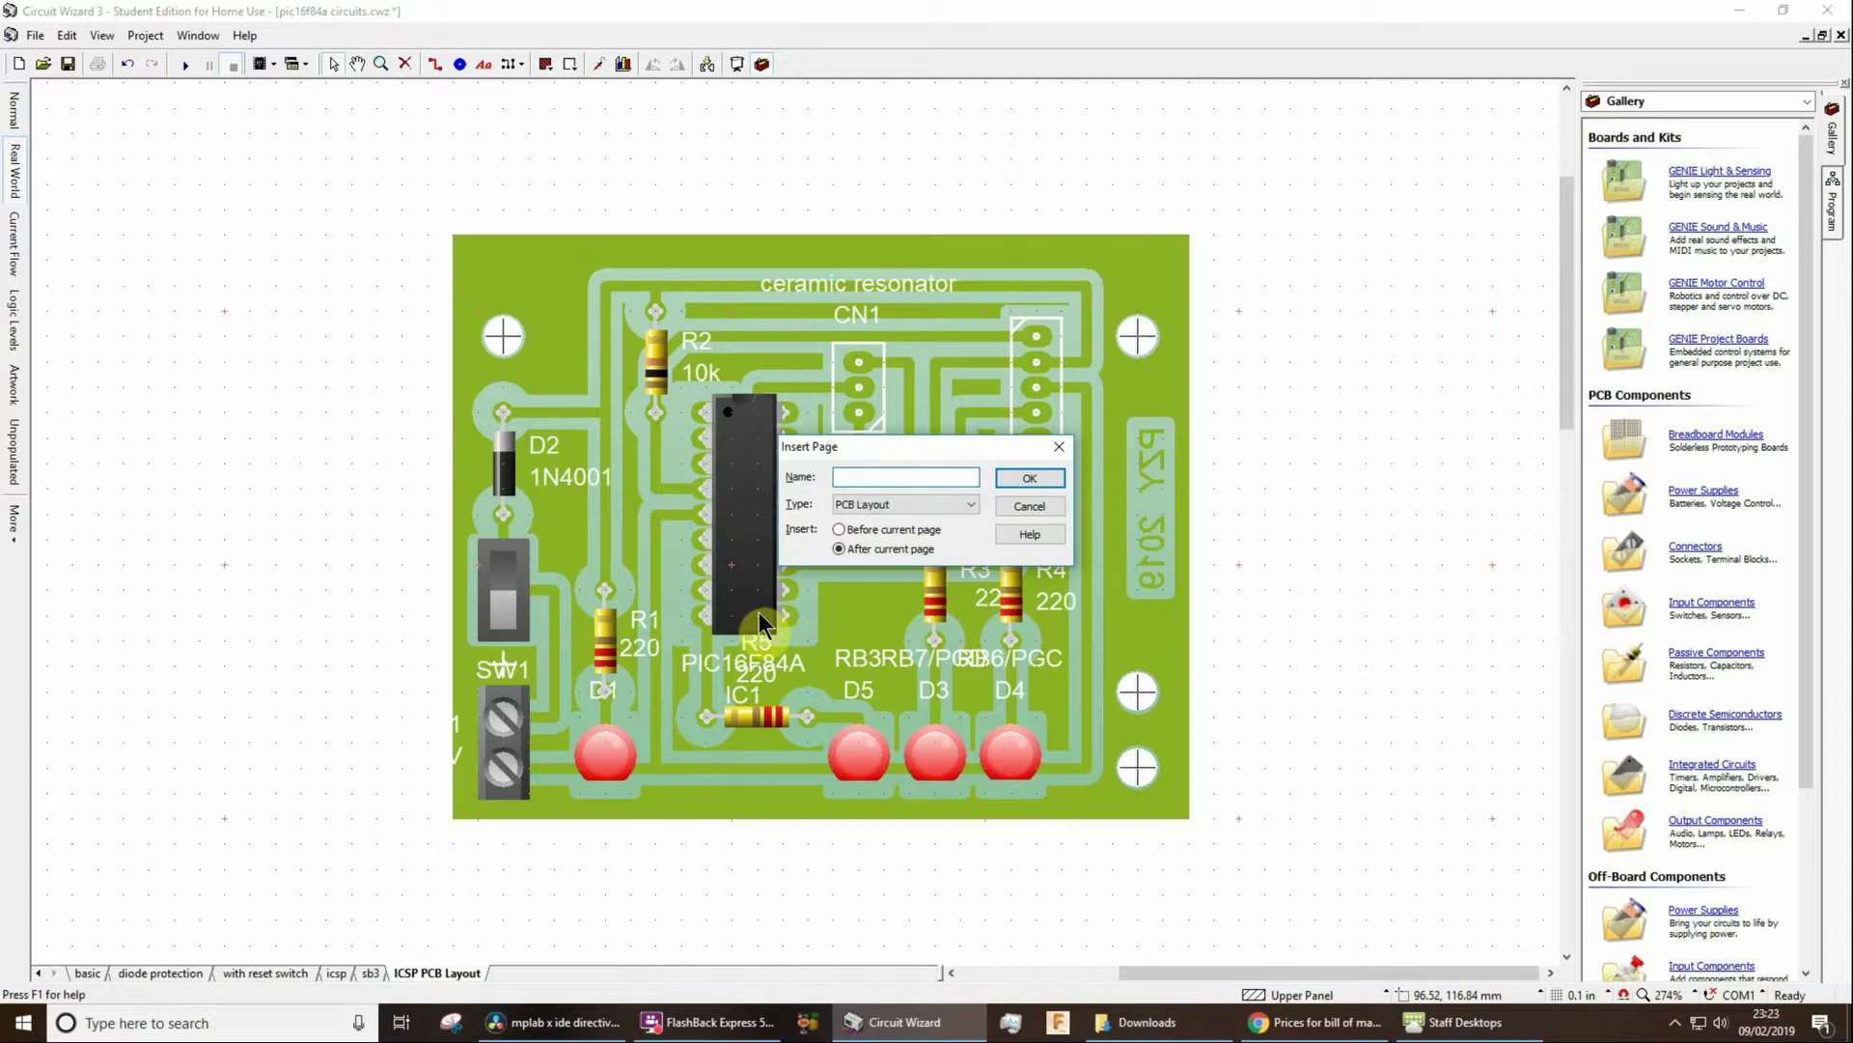
pyautogui.click(958, 508)
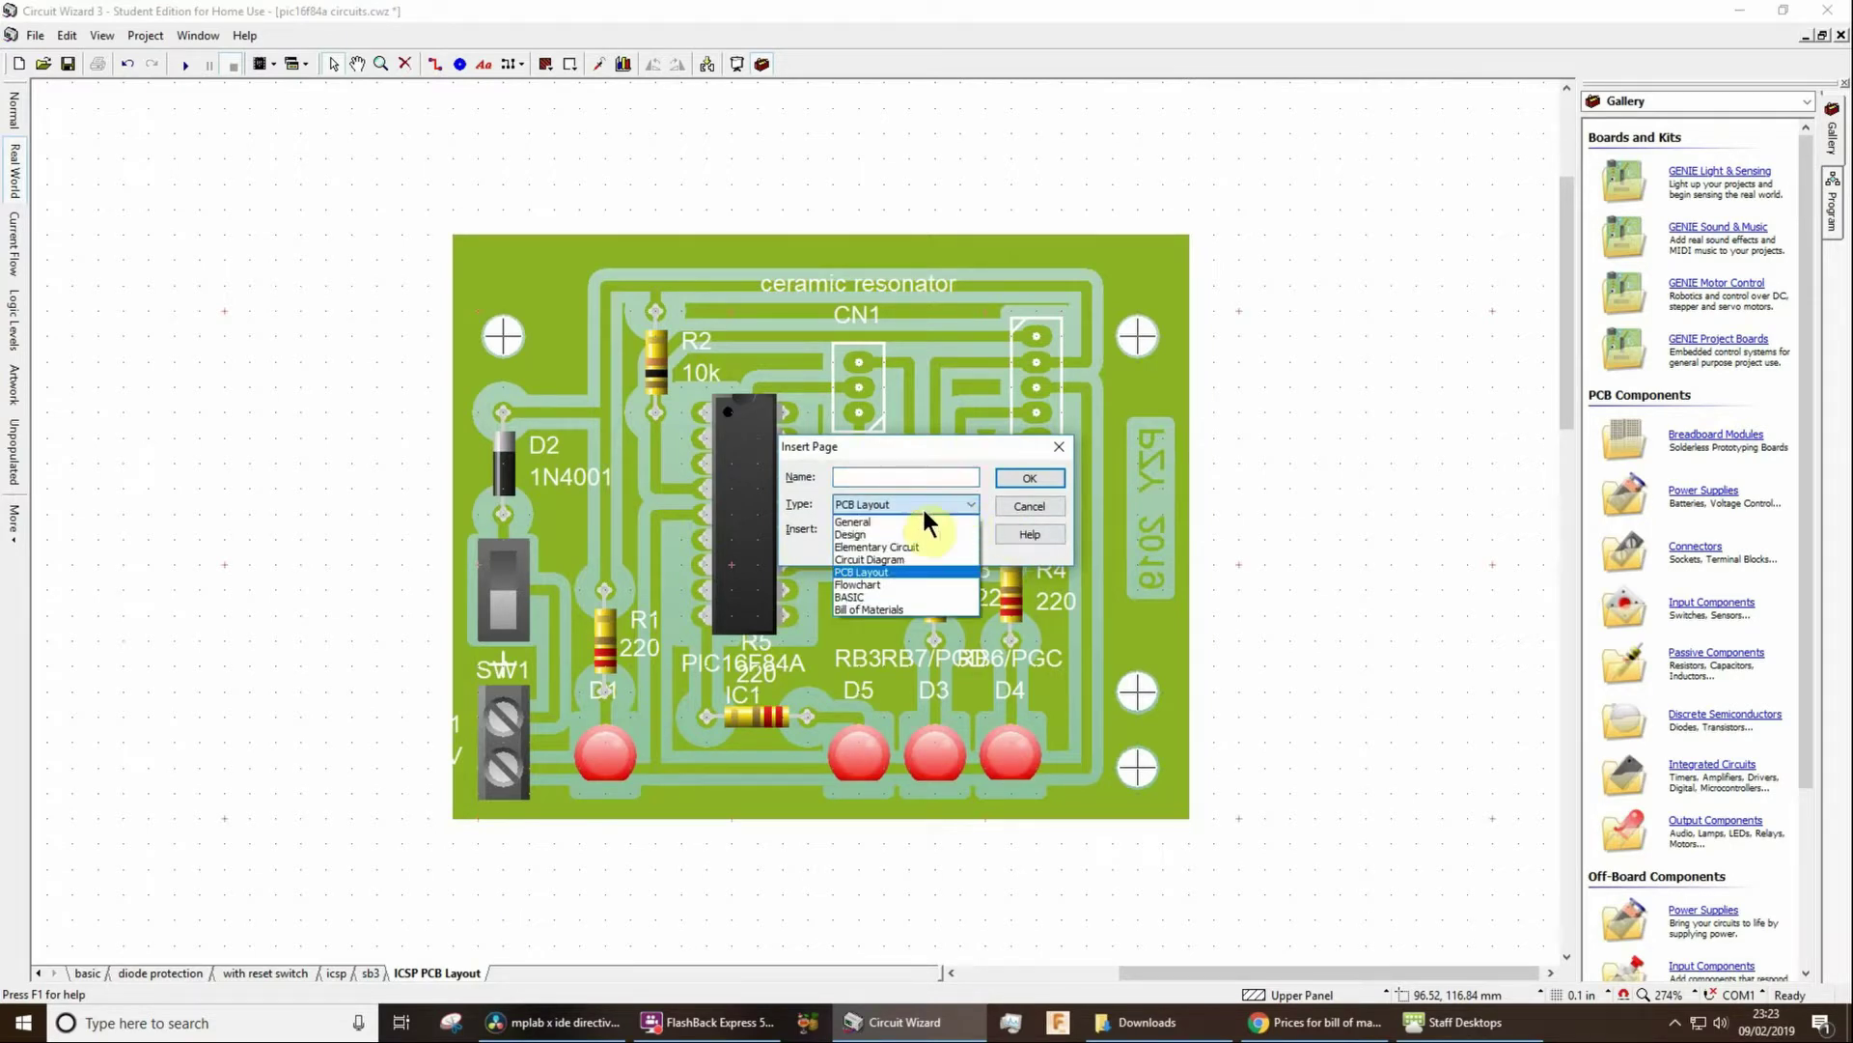
pyautogui.click(867, 608)
pyautogui.click(872, 478)
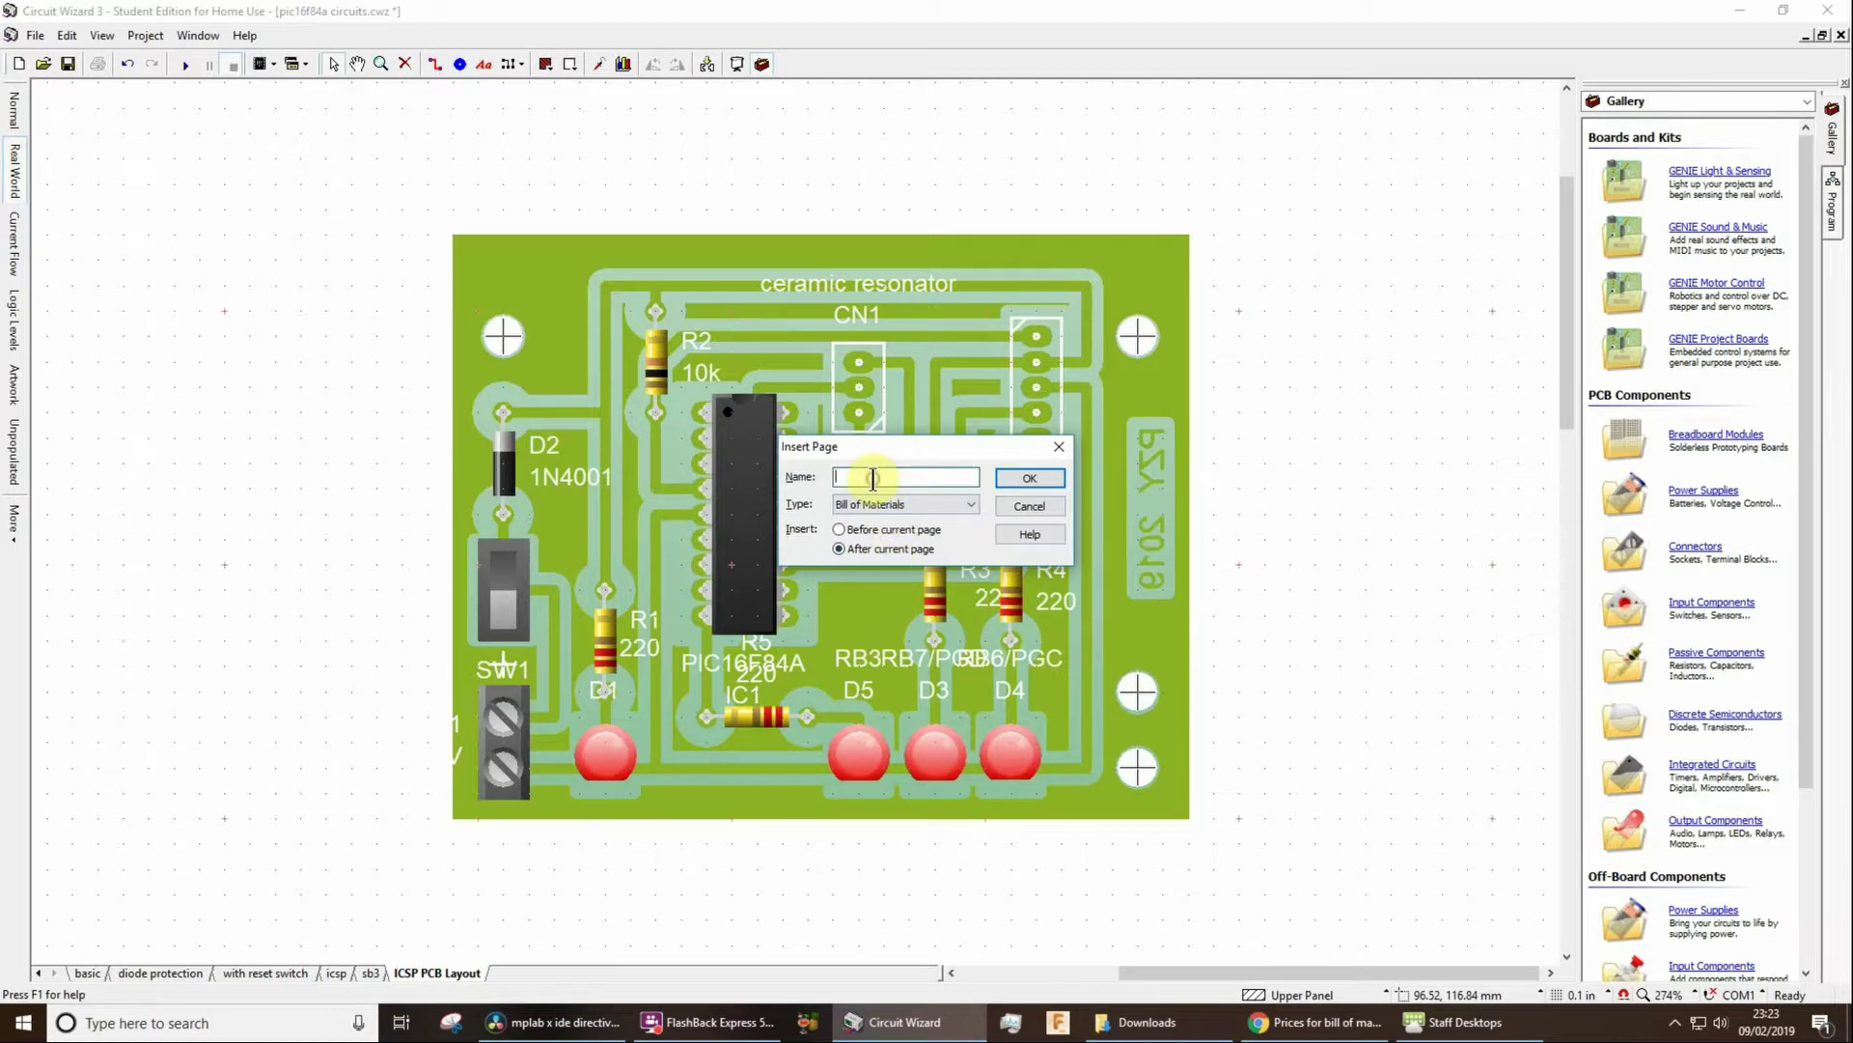
pyautogui.write('BOM')
pyautogui.click(1053, 479)
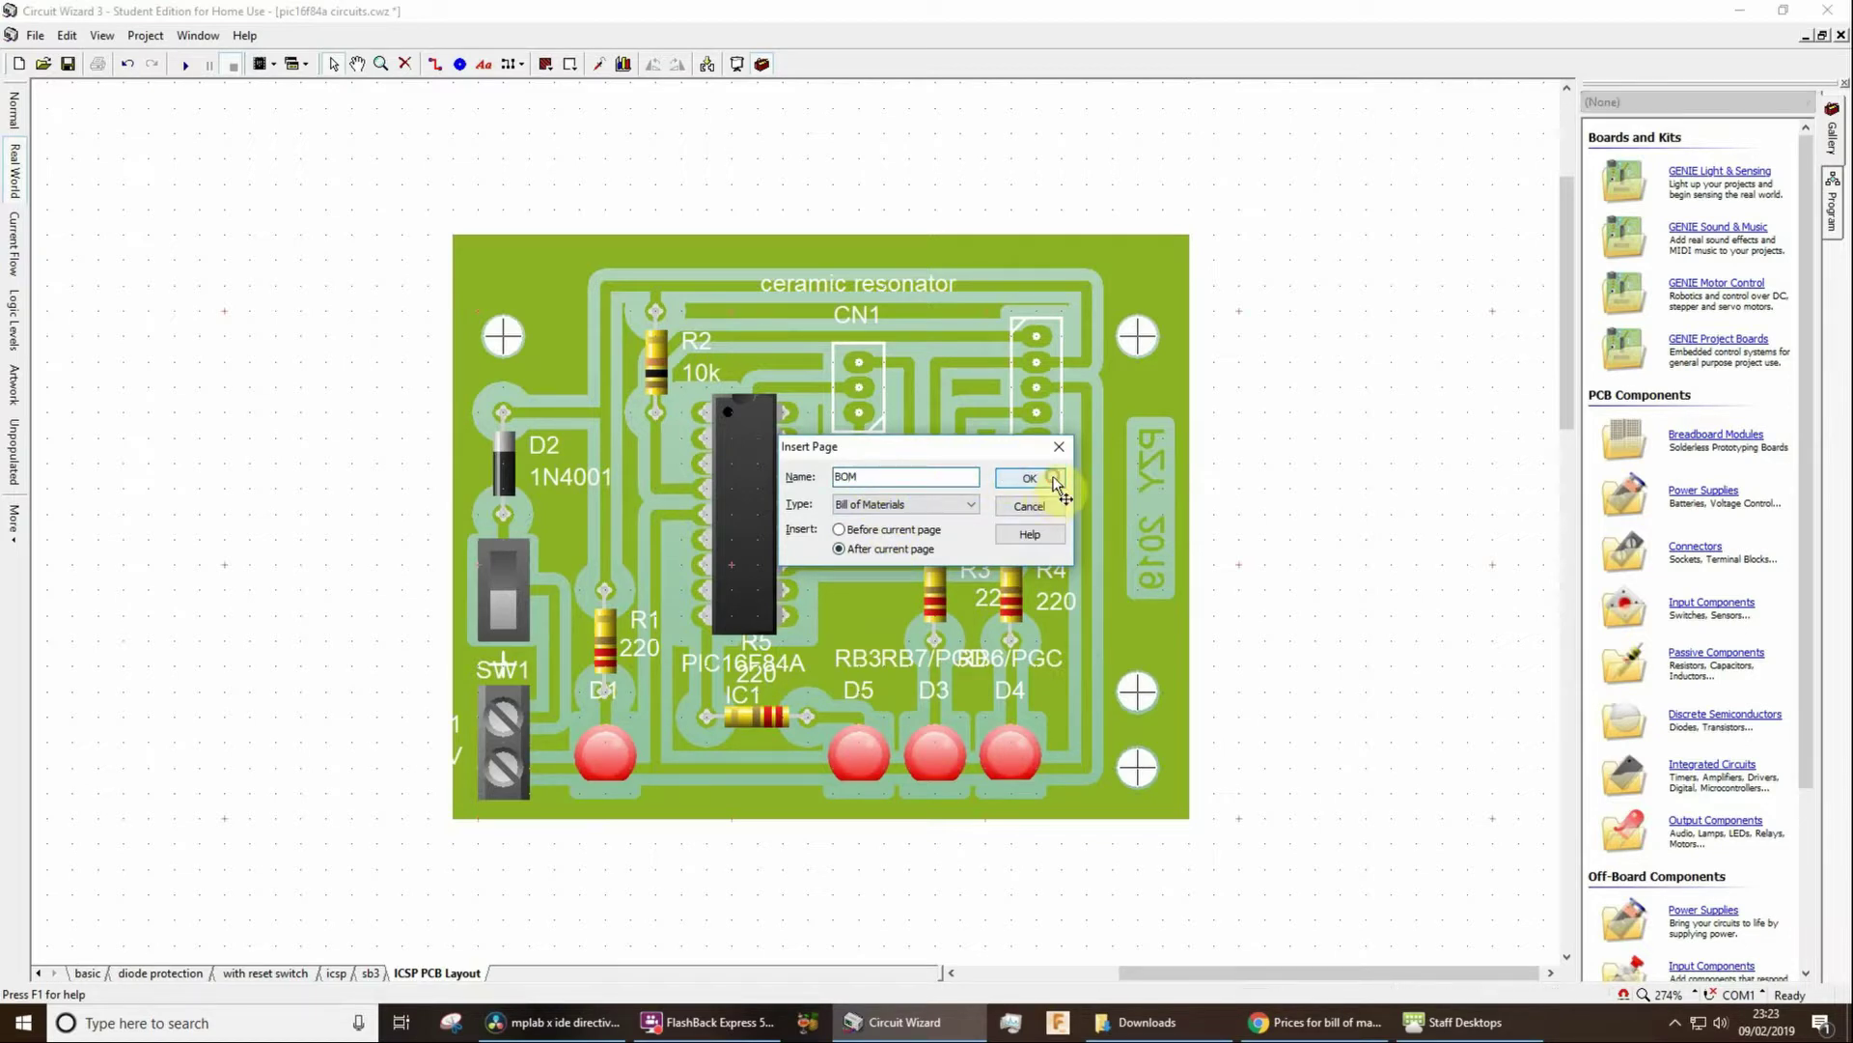
pyautogui.scroll(3, 1075, 525)
pyautogui.scroll(-5, 1076, 522)
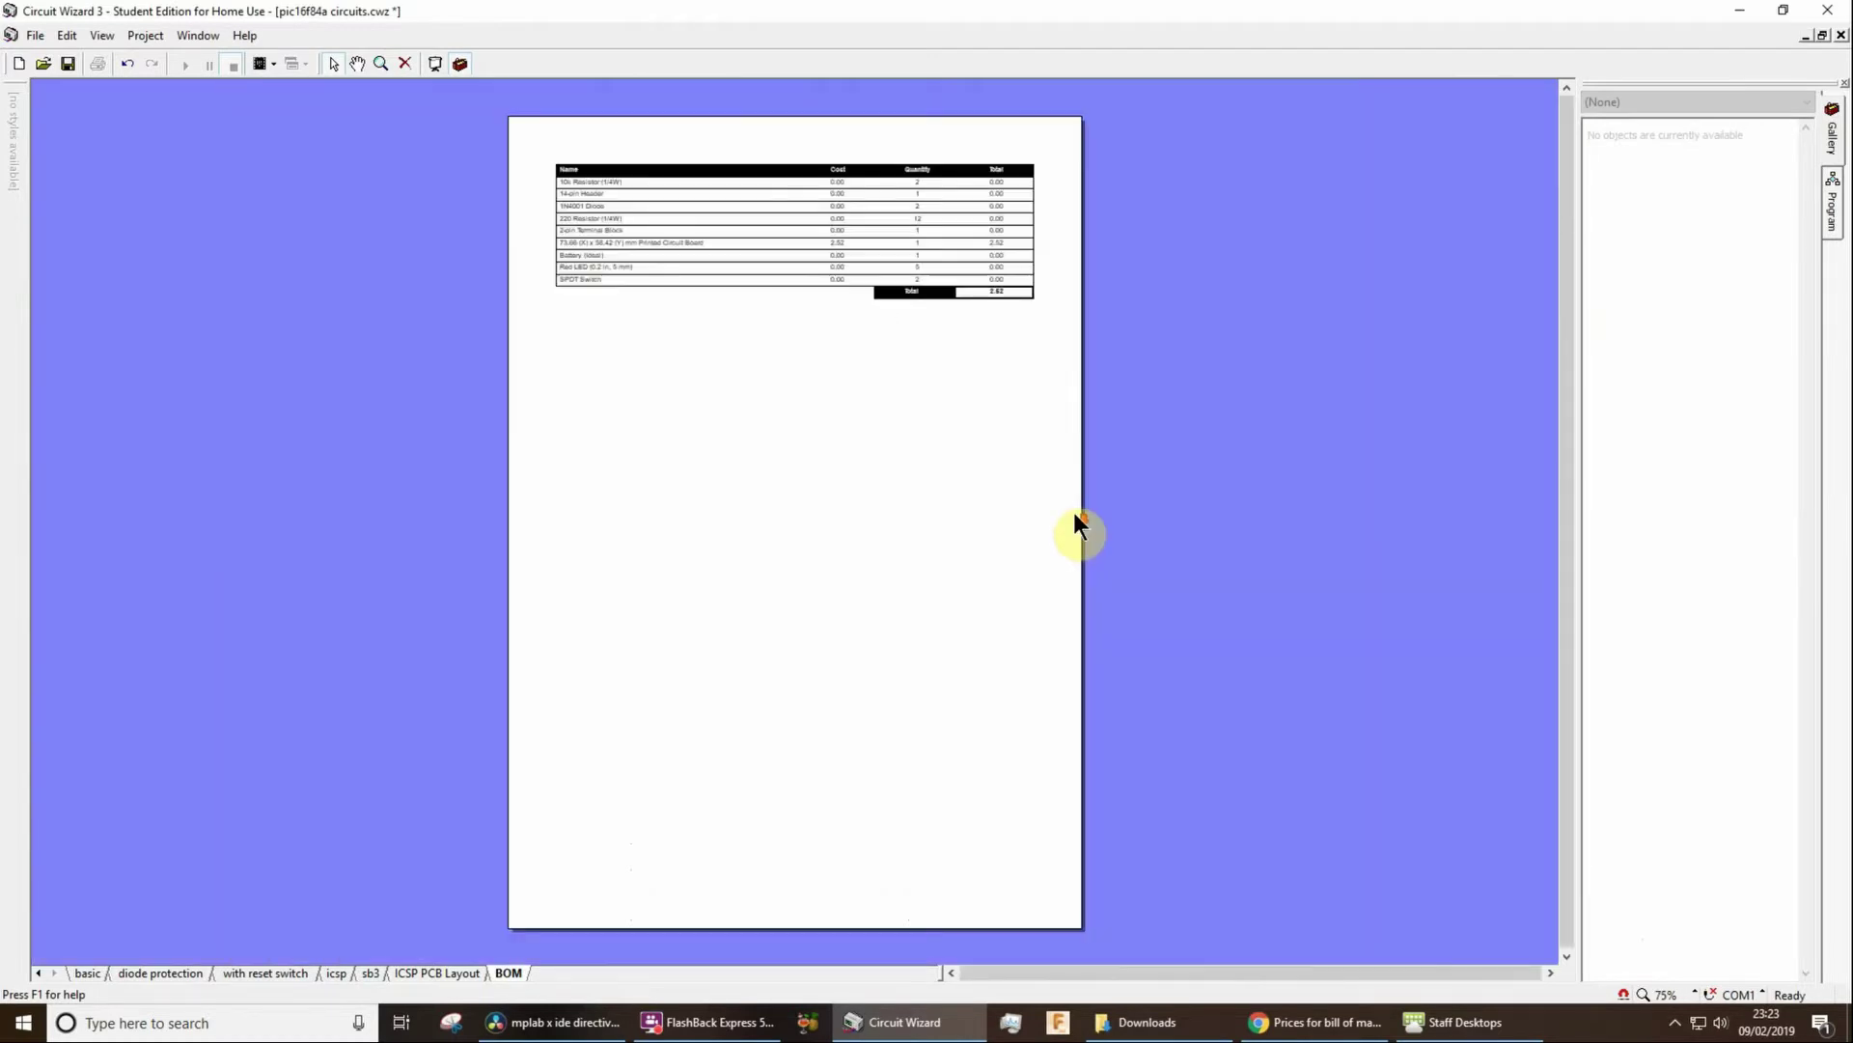
pyautogui.scroll(2, 1072, 511)
pyautogui.moveTo(1554, 383); pyautogui.dragTo(1410, 170)
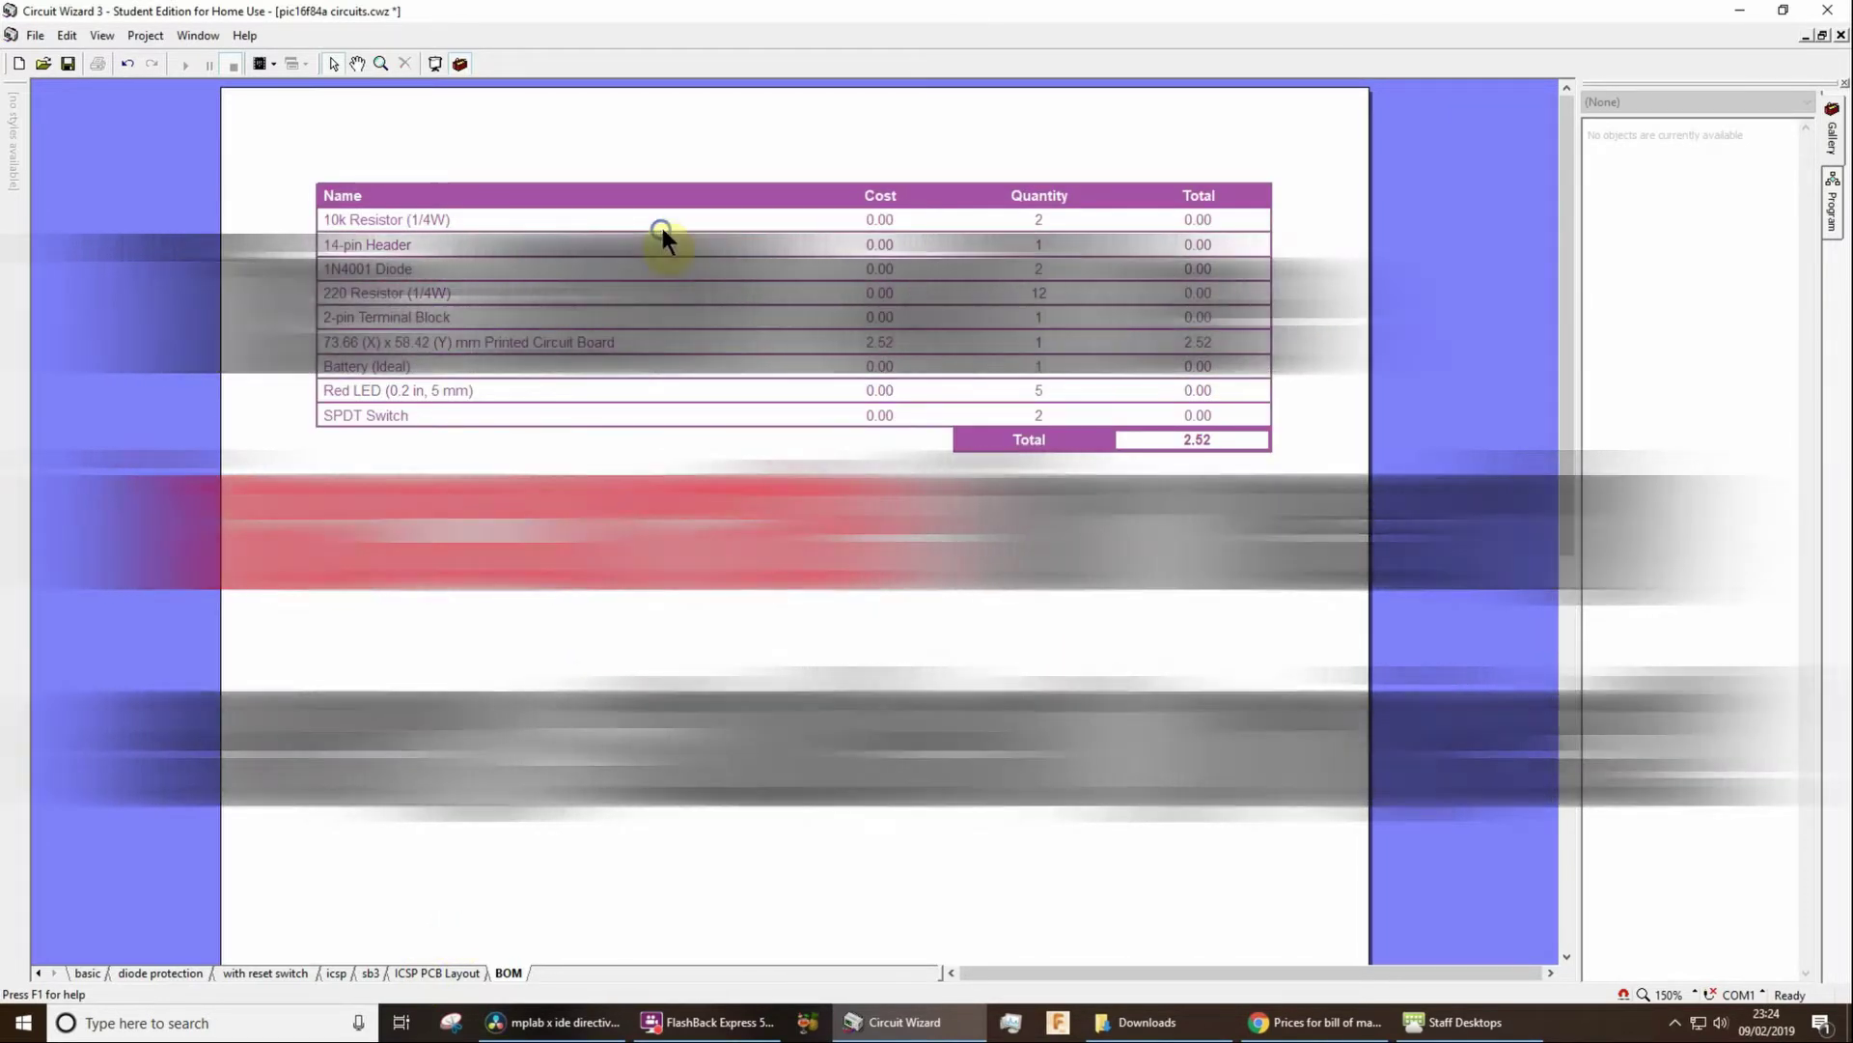
# Check the Report options in the BOM table's right-click menu.
pyautogui.rightClick(662, 232)
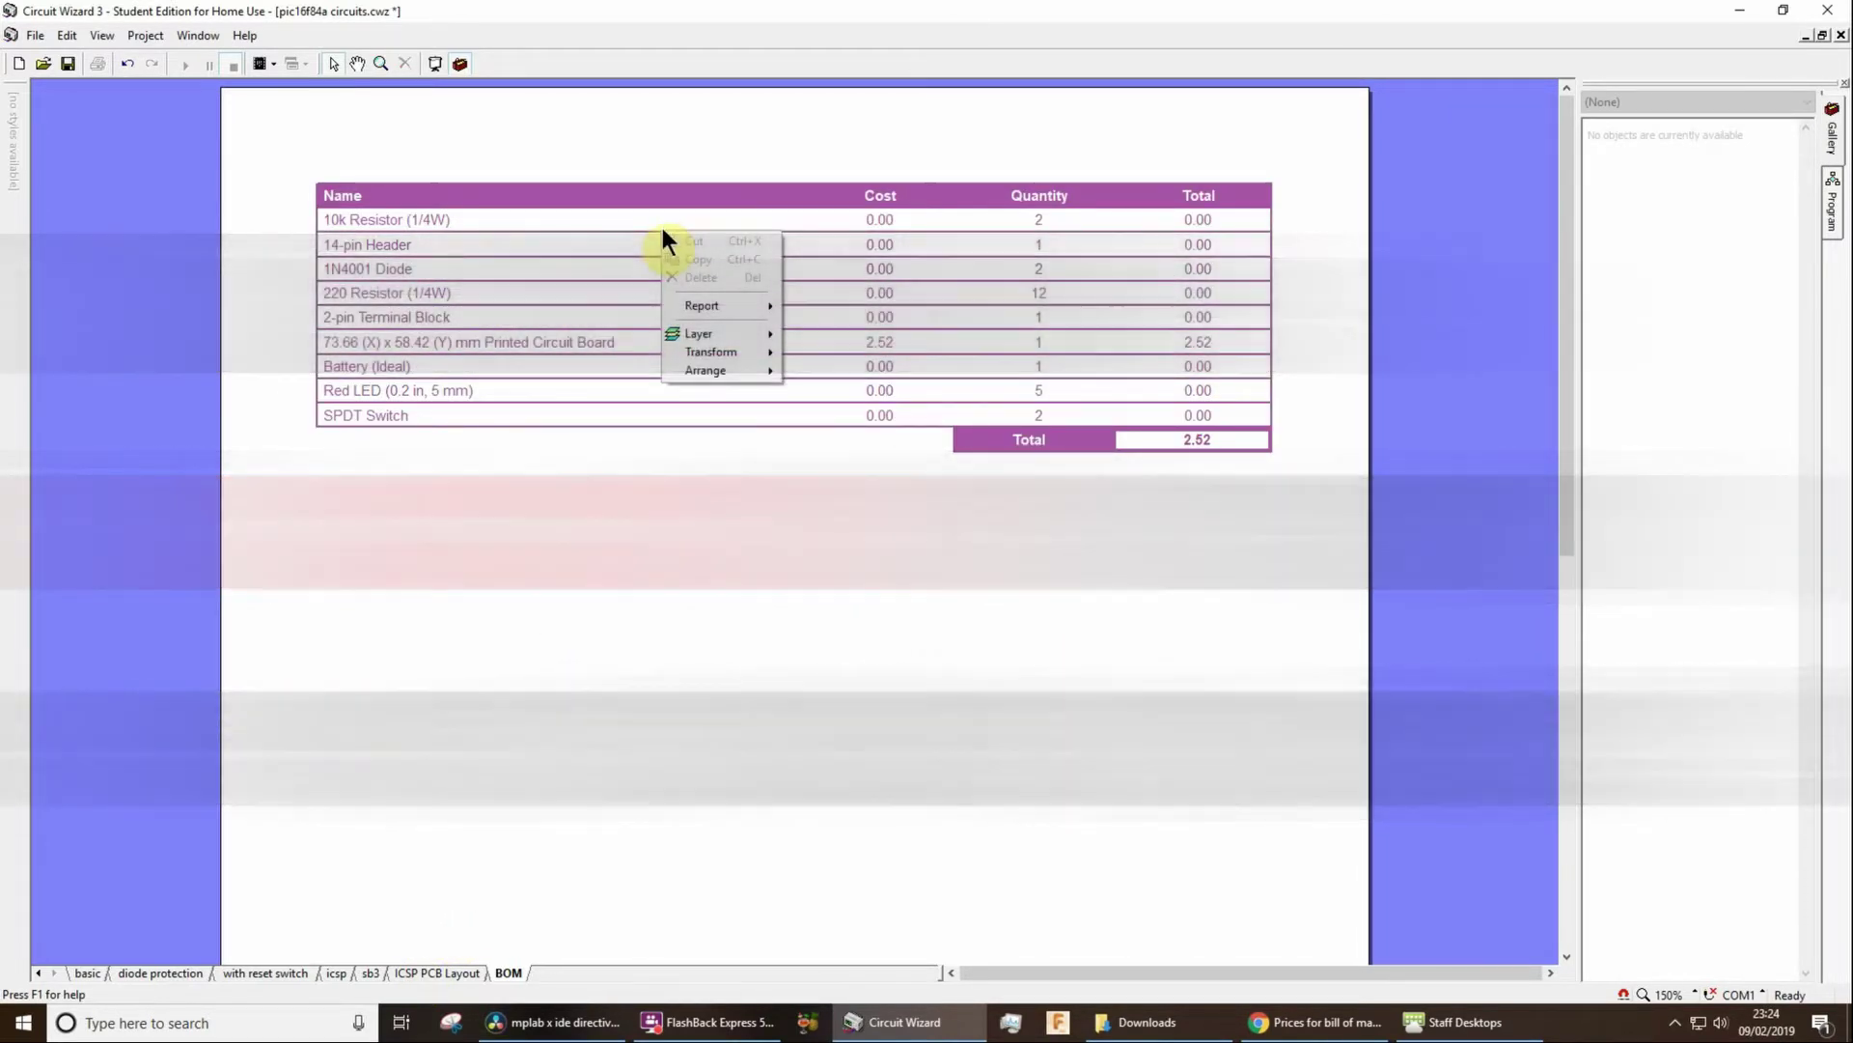
pyautogui.click(751, 311)
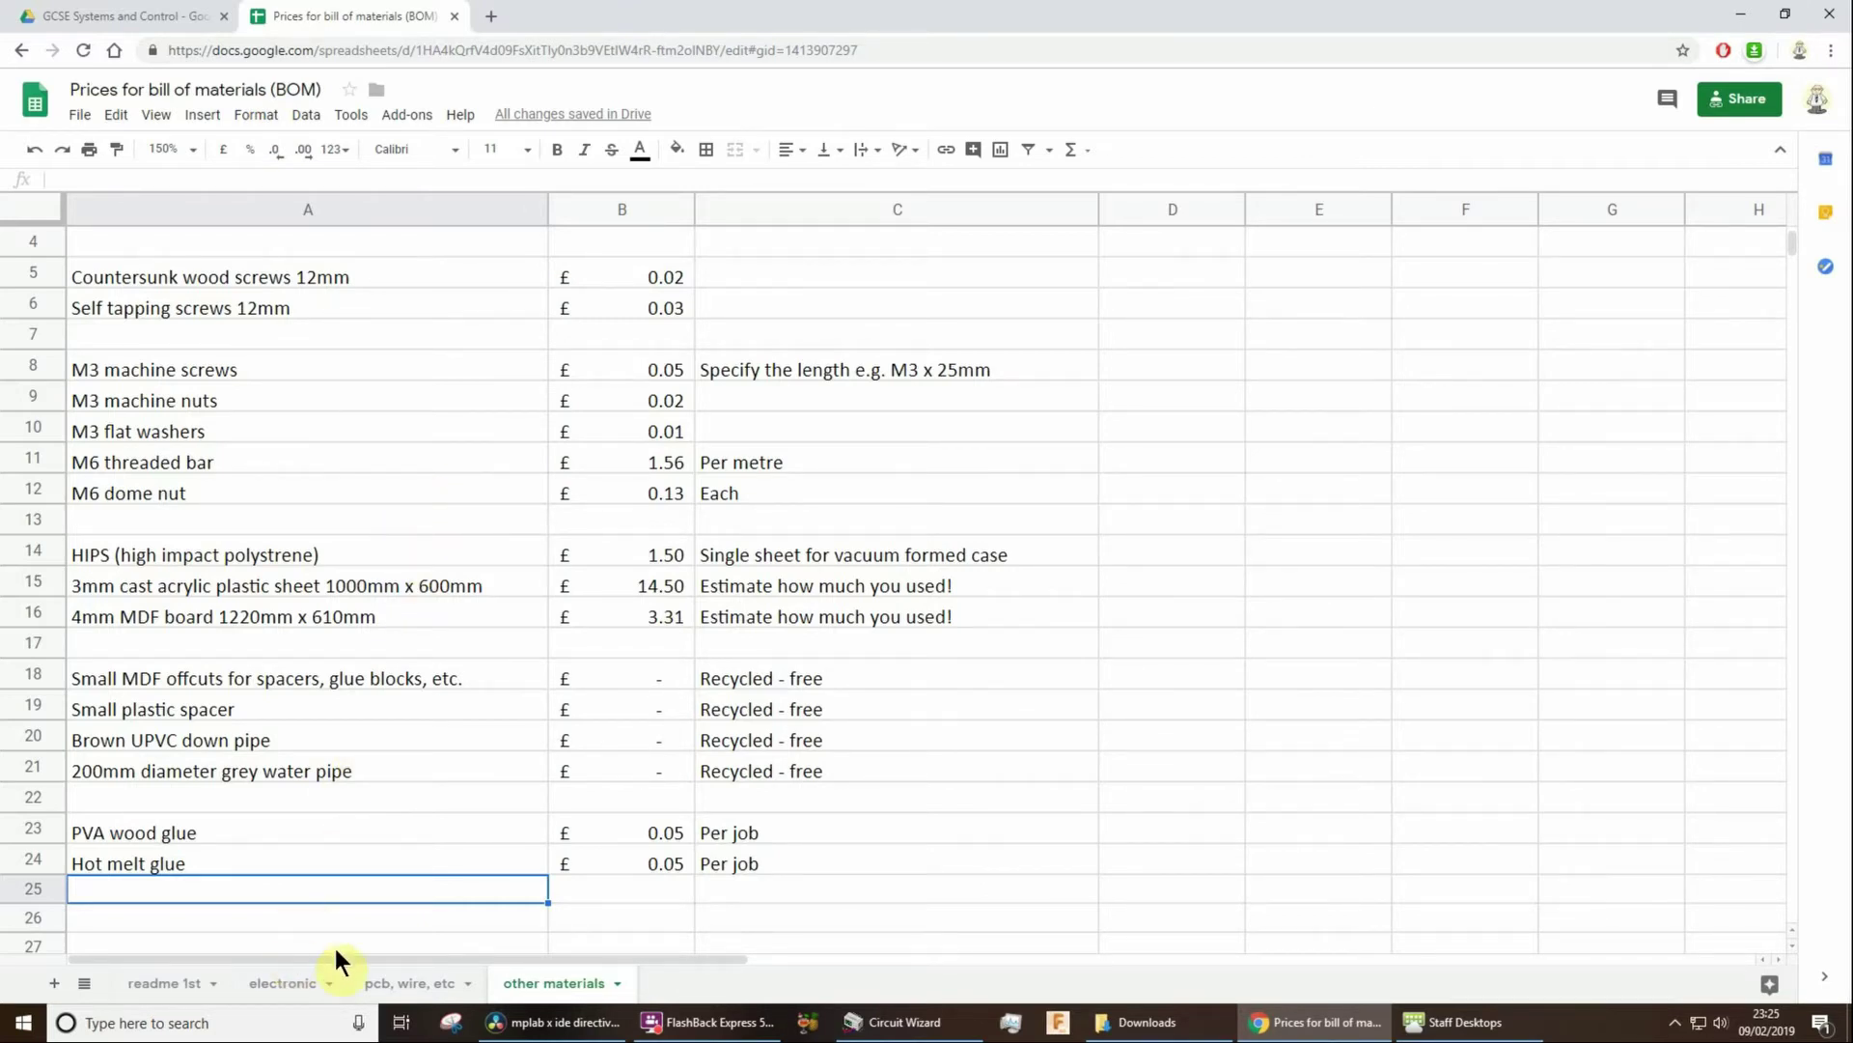
# Add a new sheet and enter headers Item name, Unit cost, Quantity in B2:D2.
pyautogui.click(54, 984)
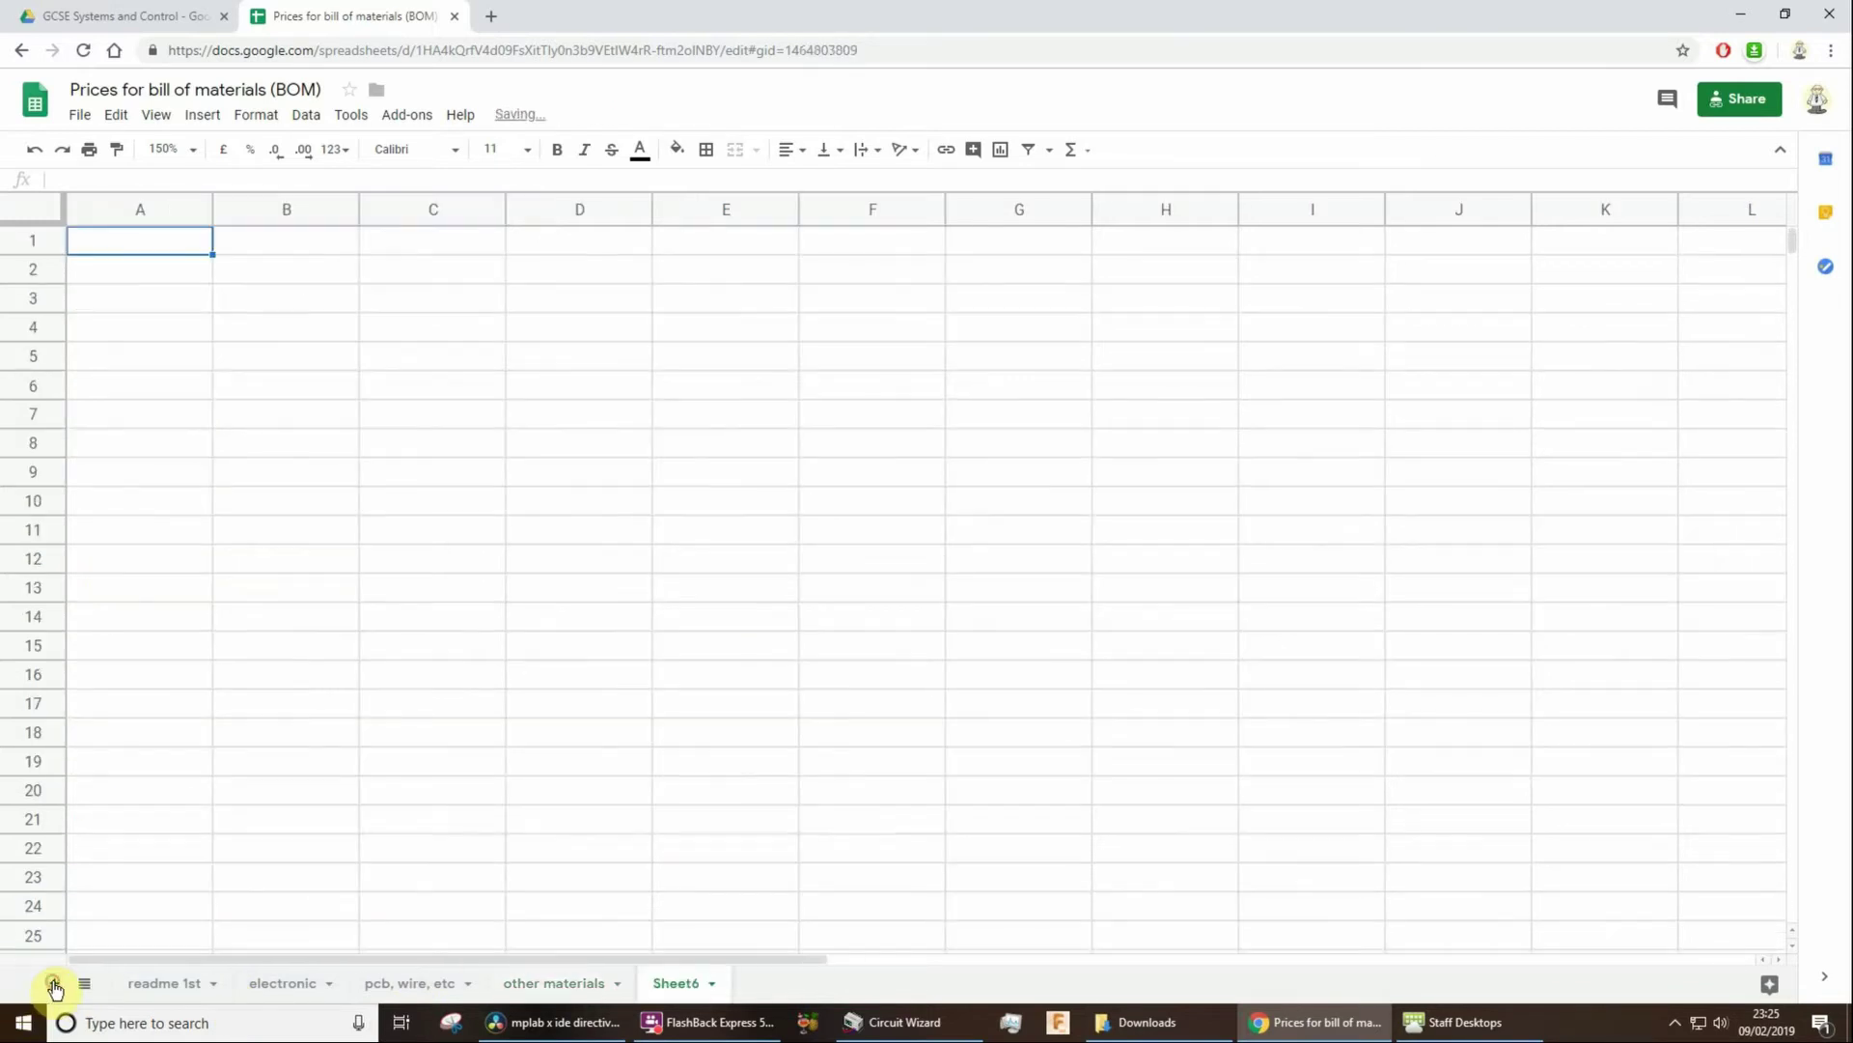
pyautogui.click(281, 282)
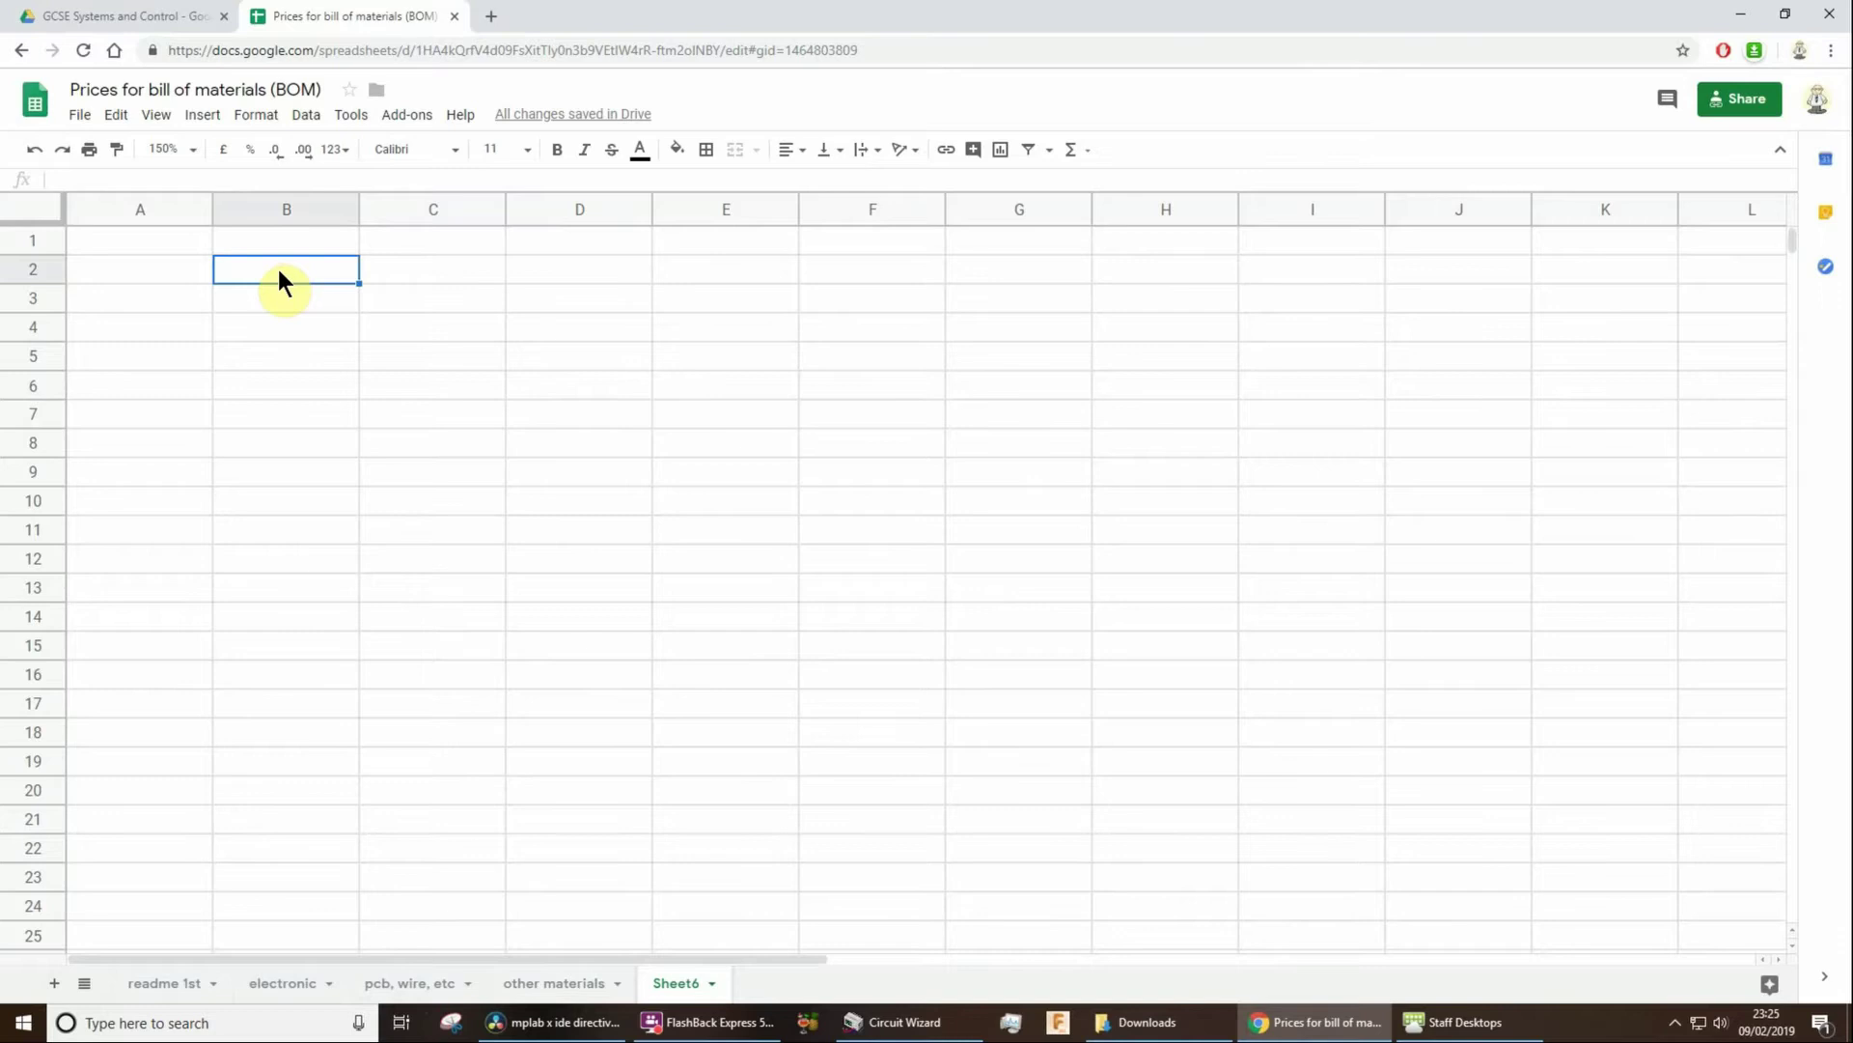
pyautogui.doubleClick(279, 275)
pyautogui.write('Item name')
pyautogui.press('Tab')
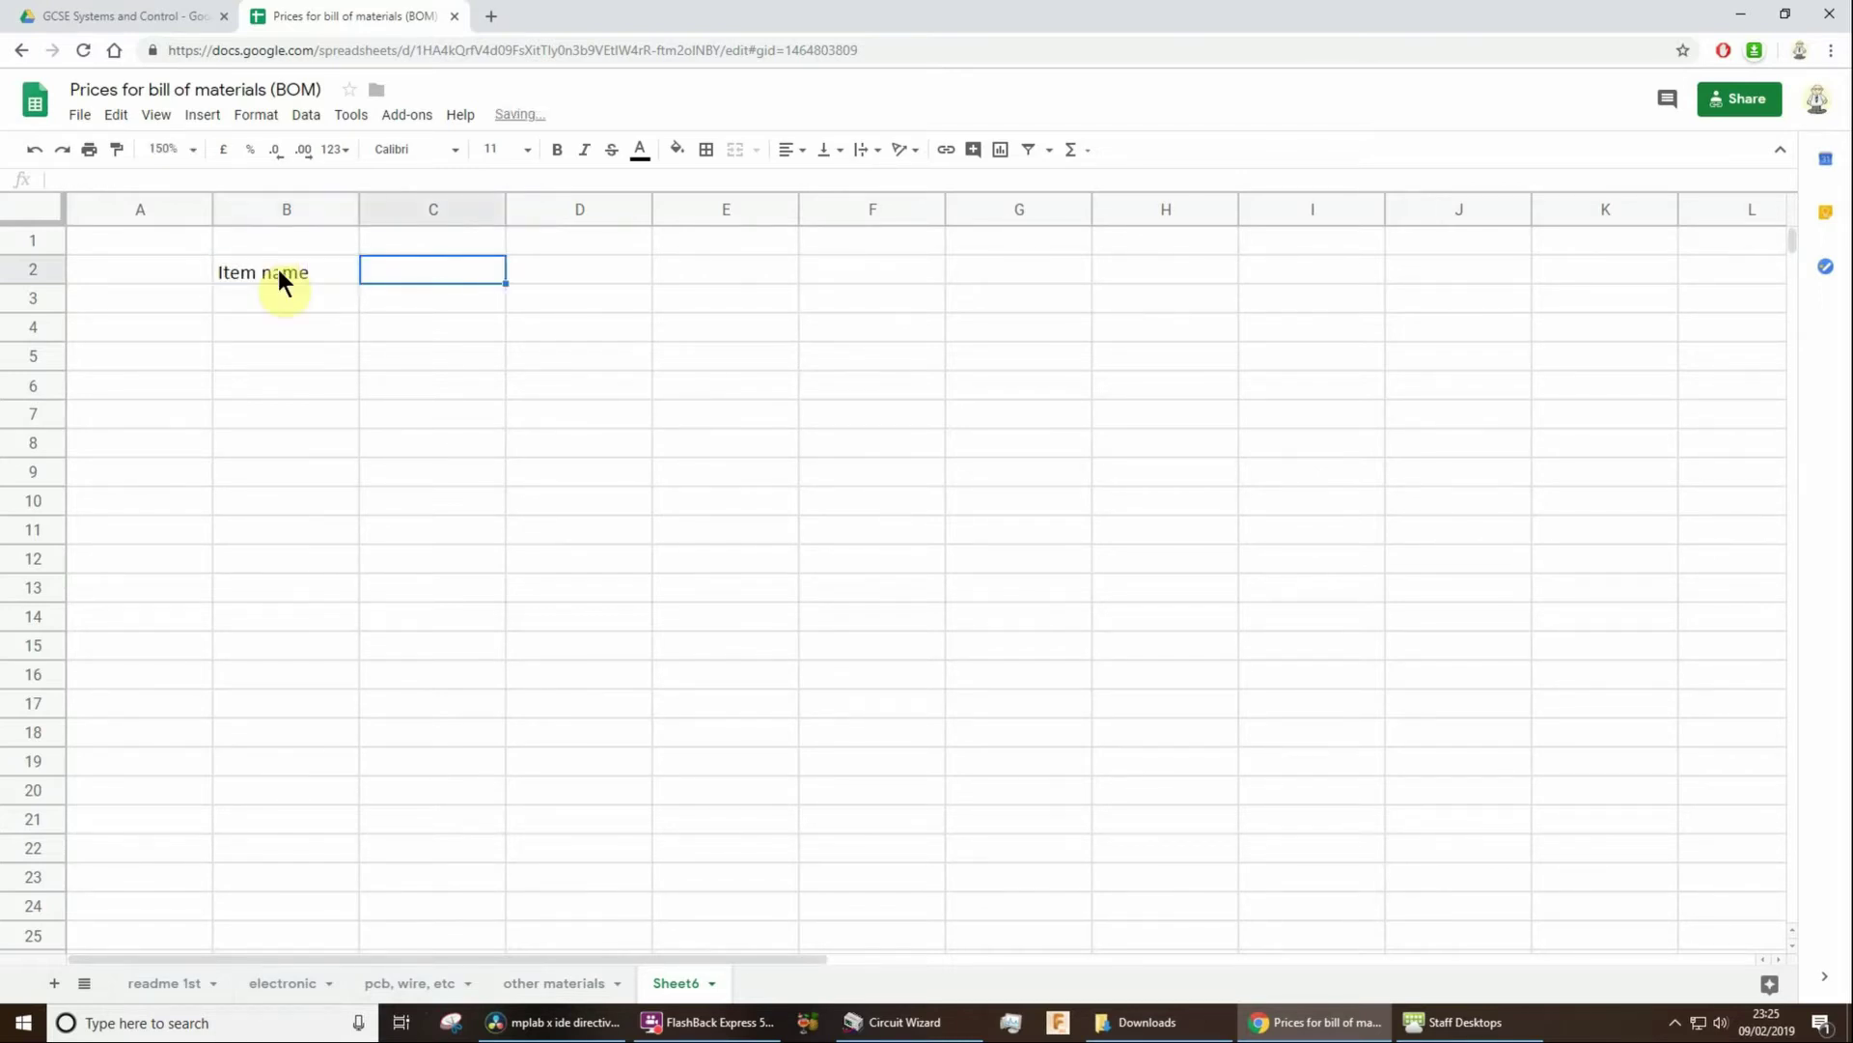
pyautogui.write('Unit cost')
pyautogui.press('Tab')
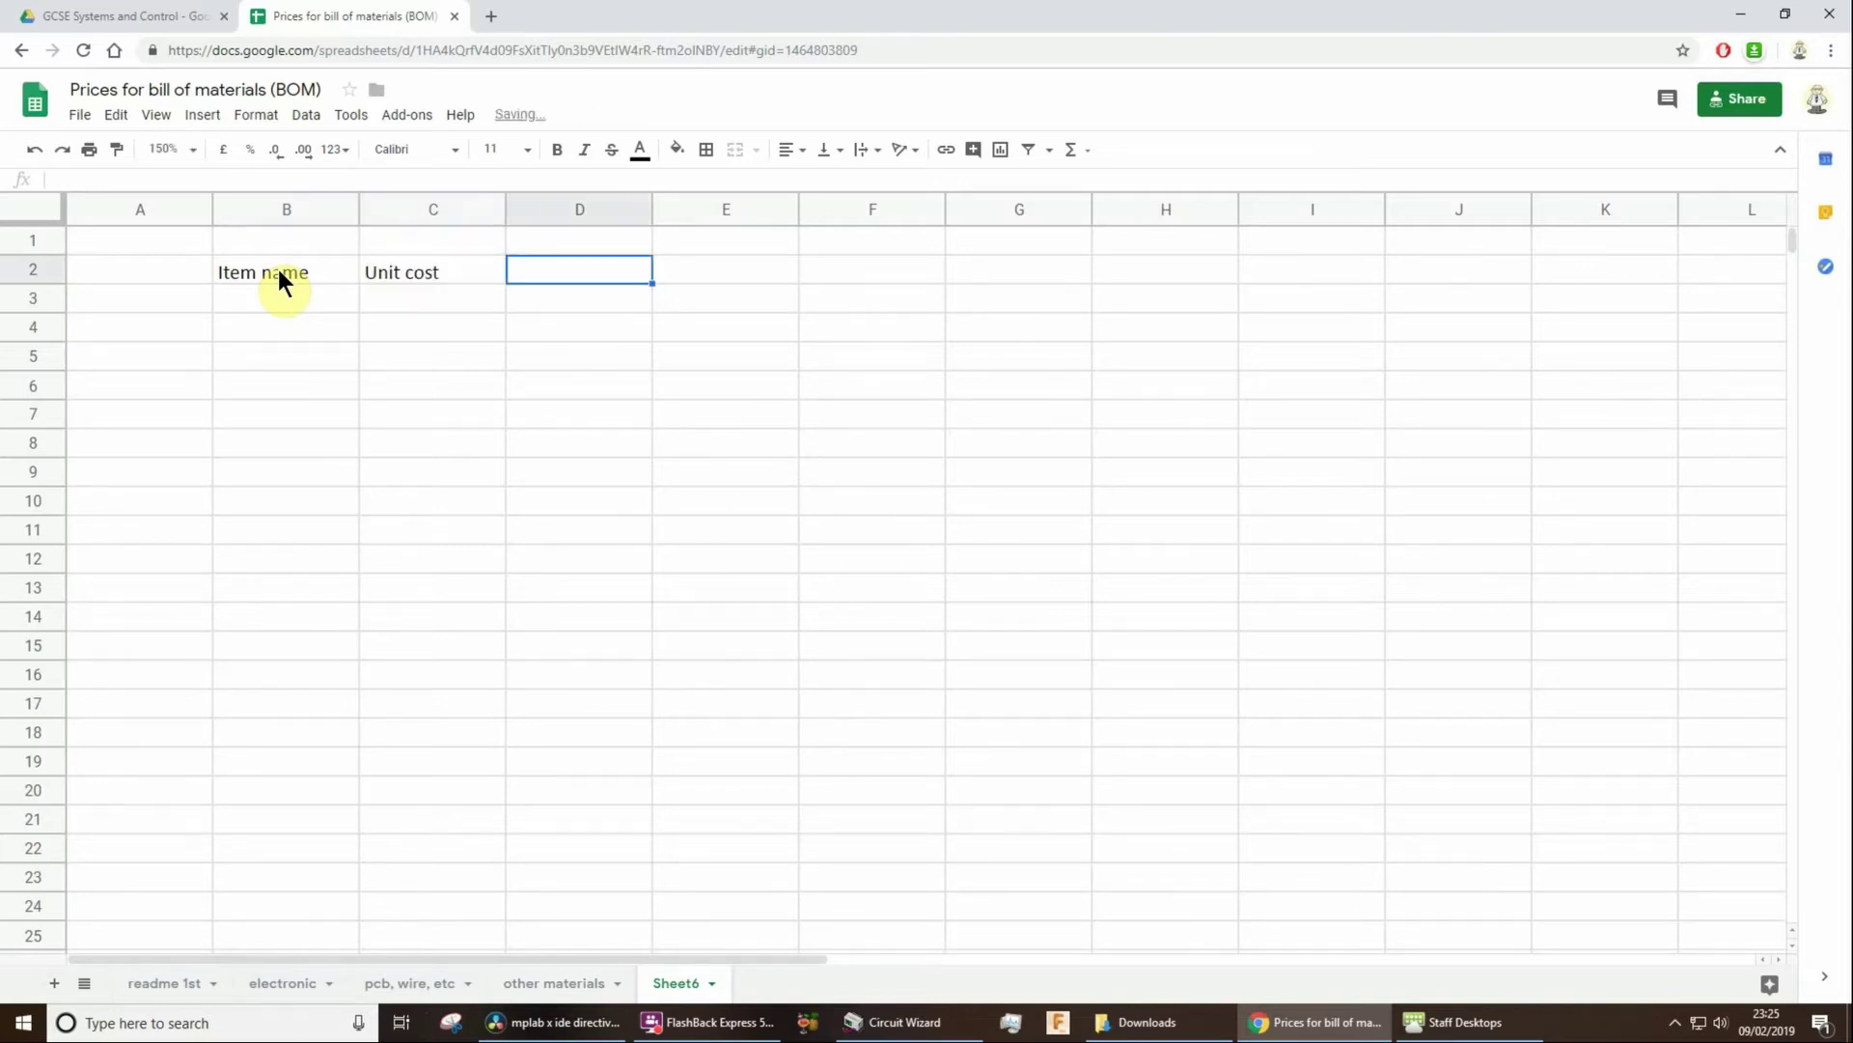
pyautogui.write('Quantity')
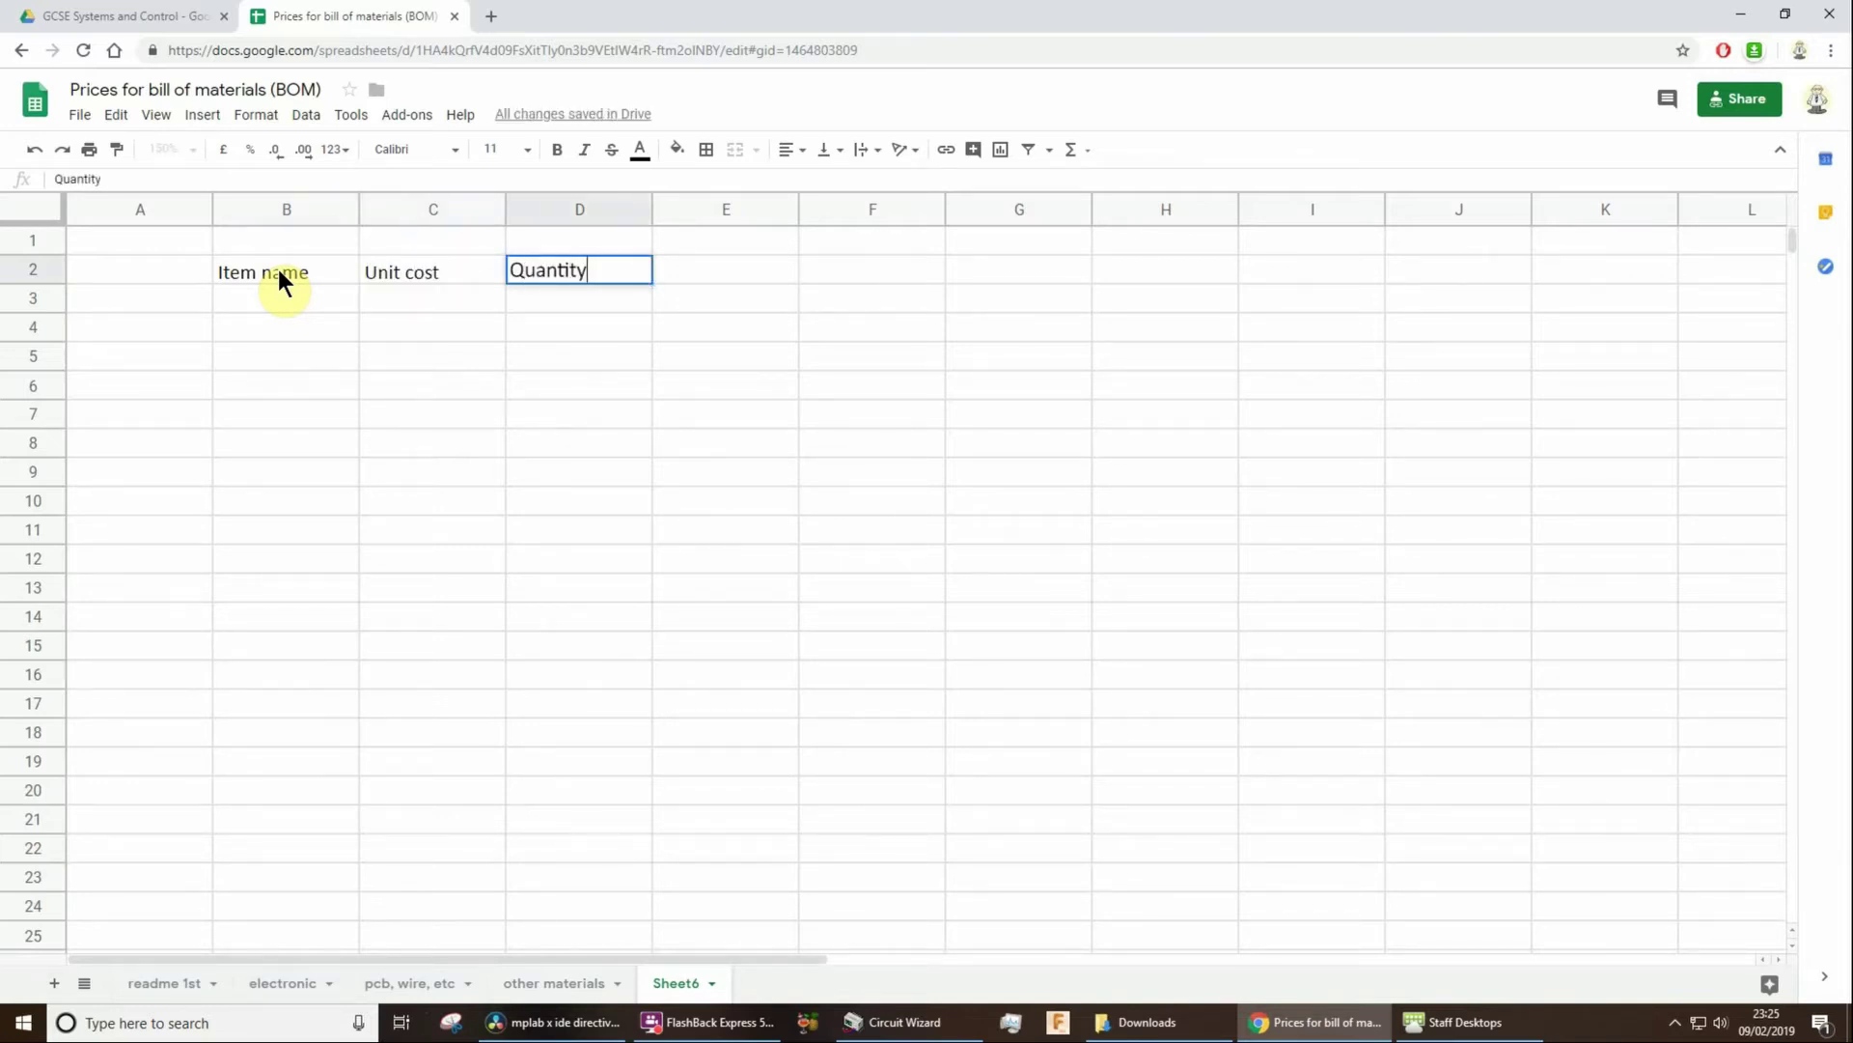
pyautogui.press('Tab')
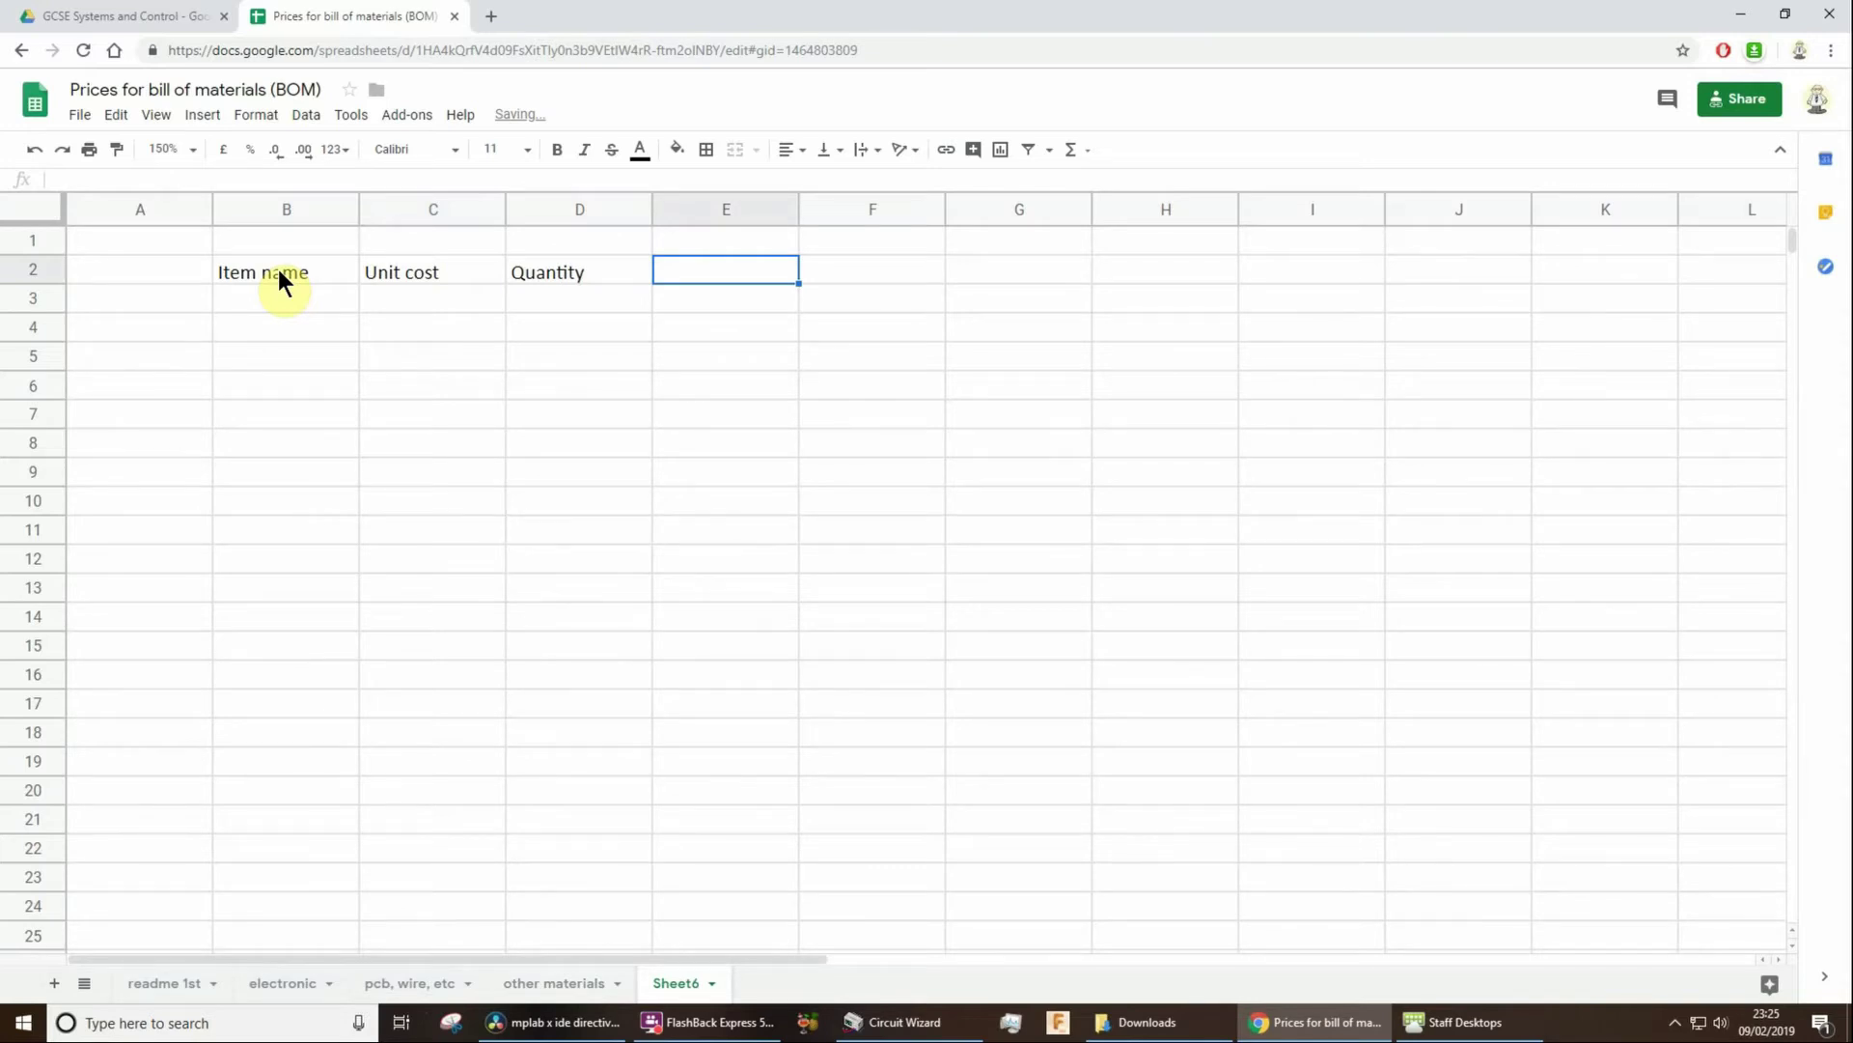
# Add headers Total cost and Notes in E2:F2, then select B2:F2.
pyautogui.write('Note')
pyautogui.press('BackSpace')
pyautogui.press('BackSpace')
pyautogui.press('BackSpace')
pyautogui.press('BackSpace')
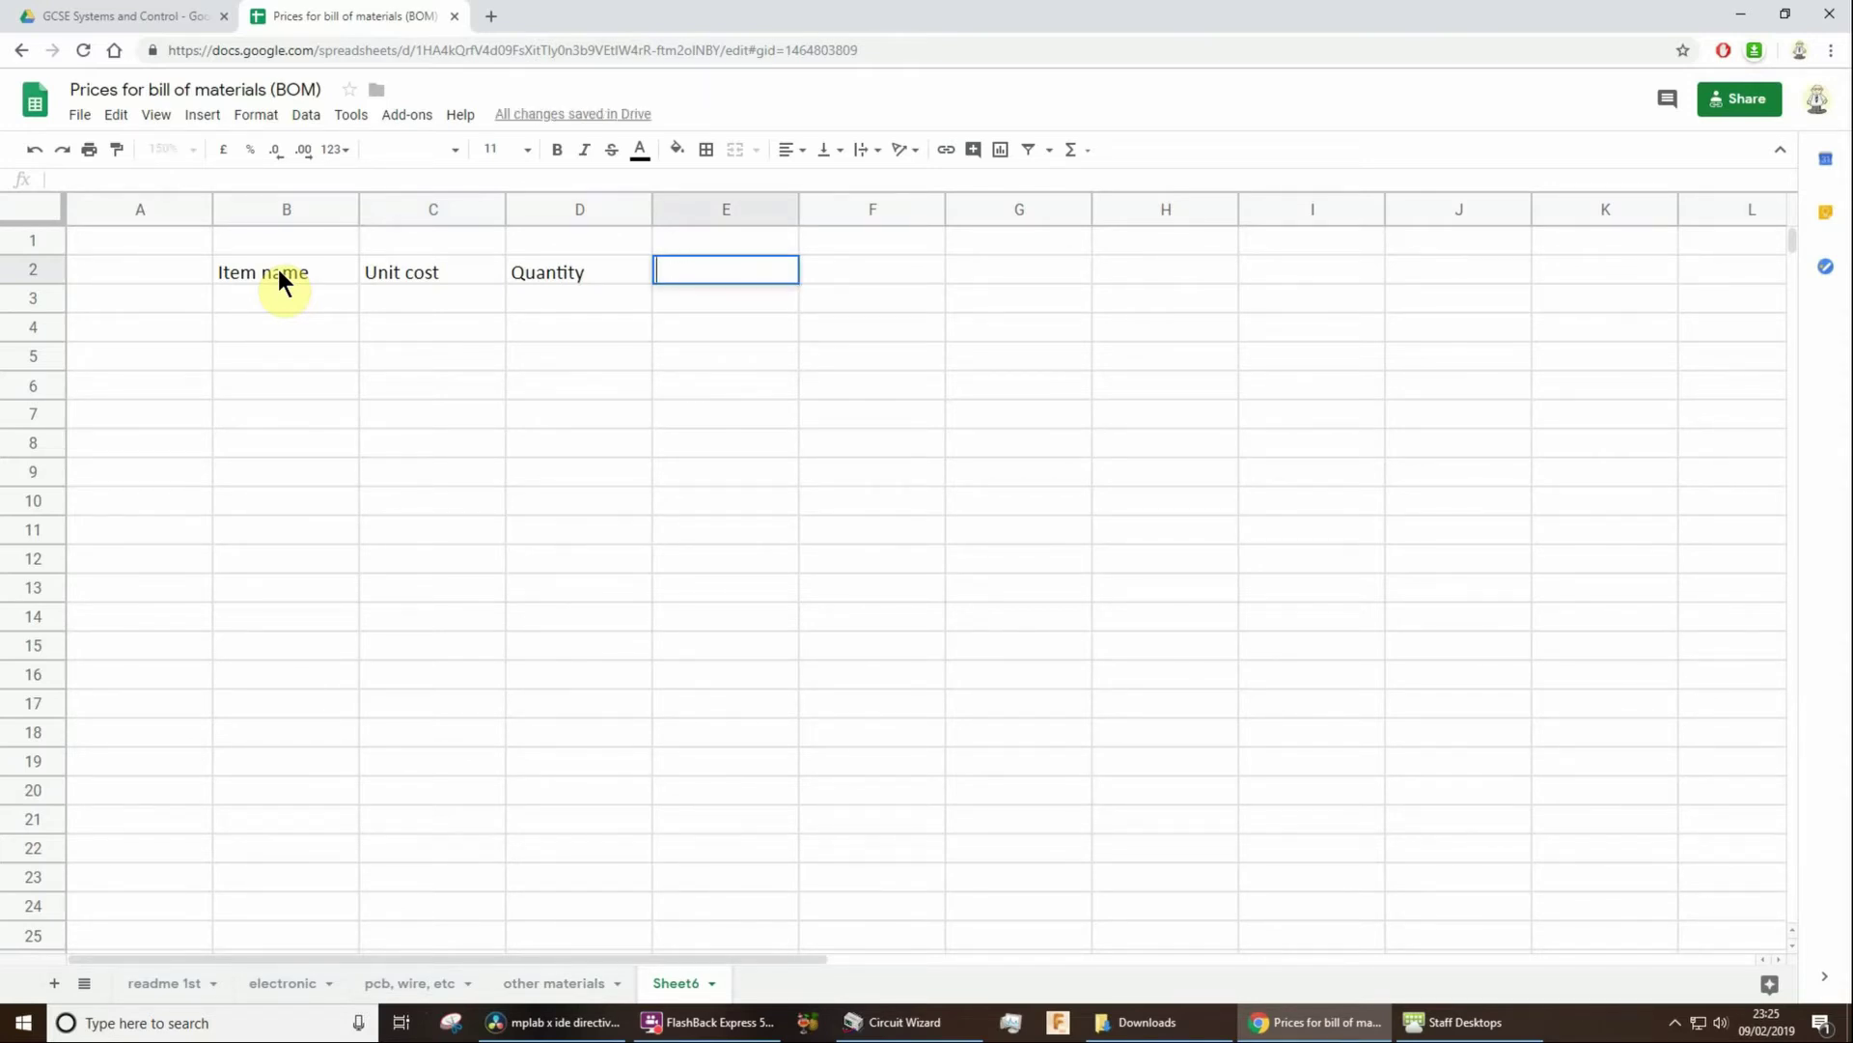
pyautogui.write('Total cost')
pyautogui.press('Tab')
pyautogui.write('Notes')
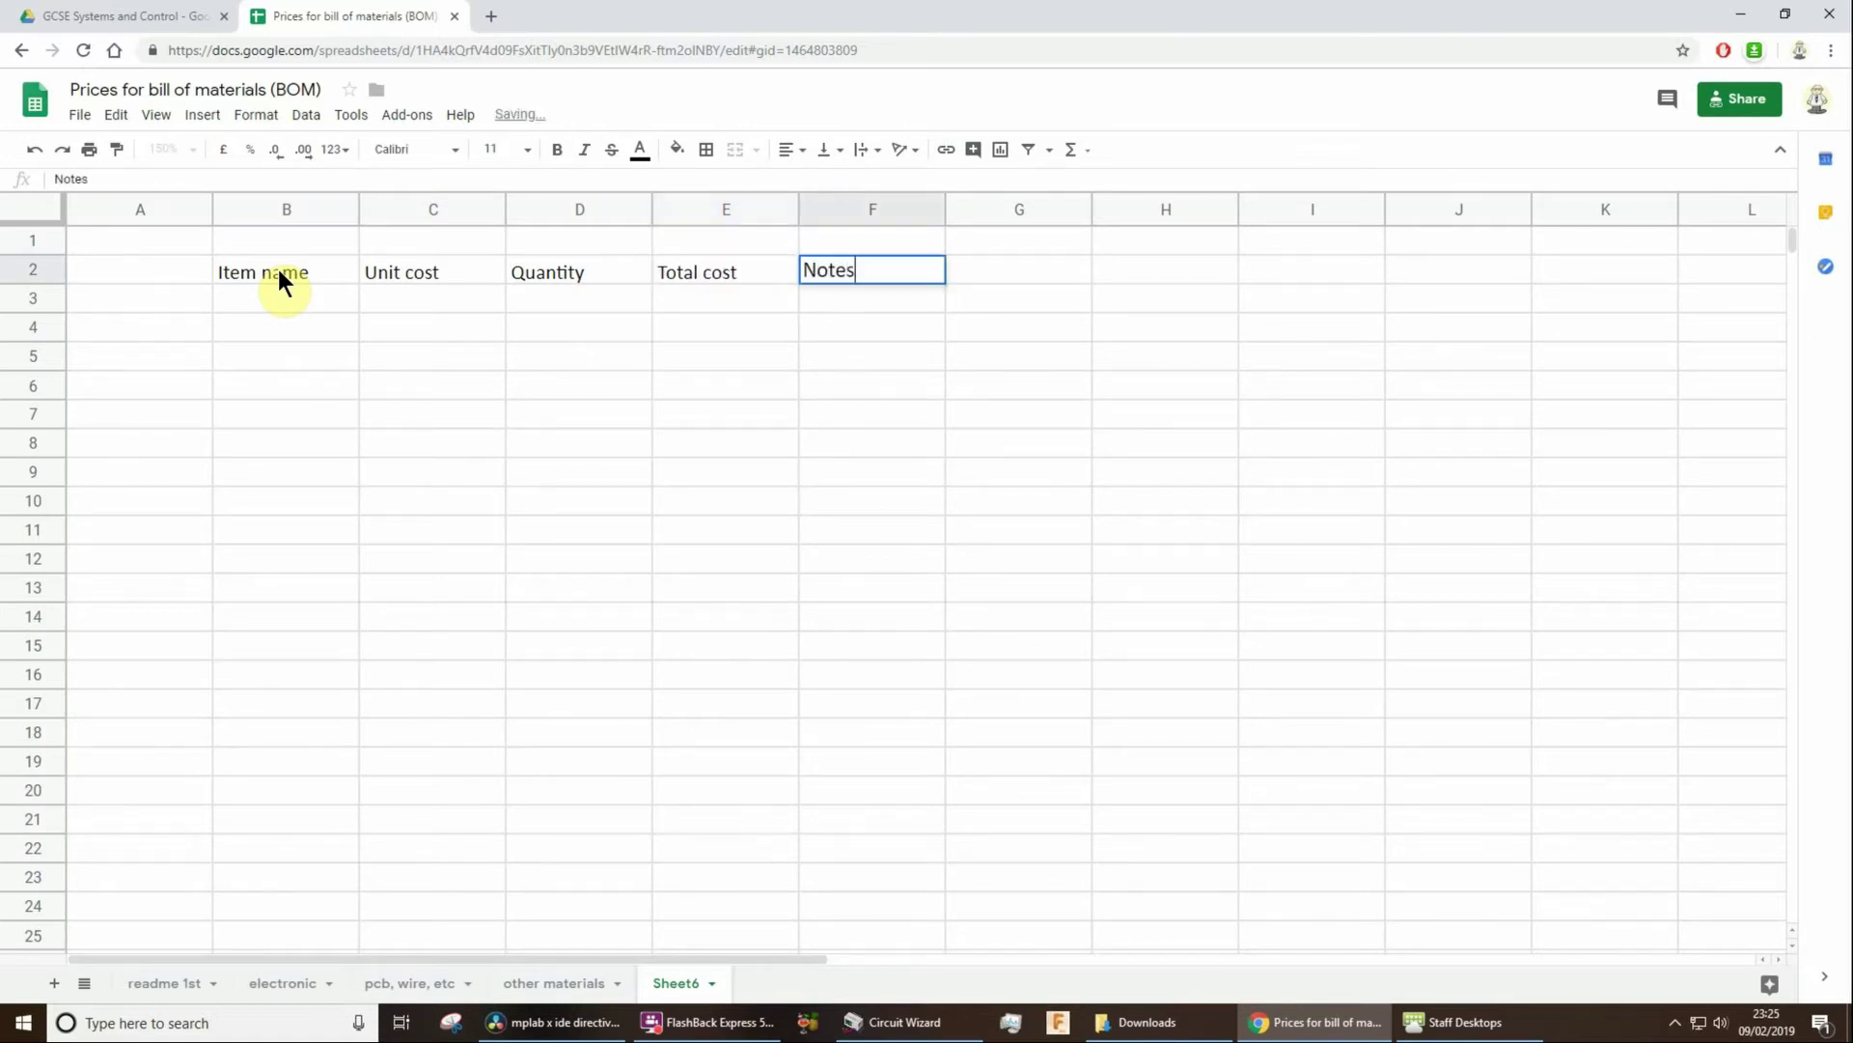
pyautogui.press('Return')
pyautogui.moveTo(279, 272); pyautogui.dragTo(823, 266)
# Bold the headers, enter '220R 1/4W resistor' in B3 and autofit column B.
pyautogui.hotkey('ctrl', 'b')
pyautogui.click(570, 380)
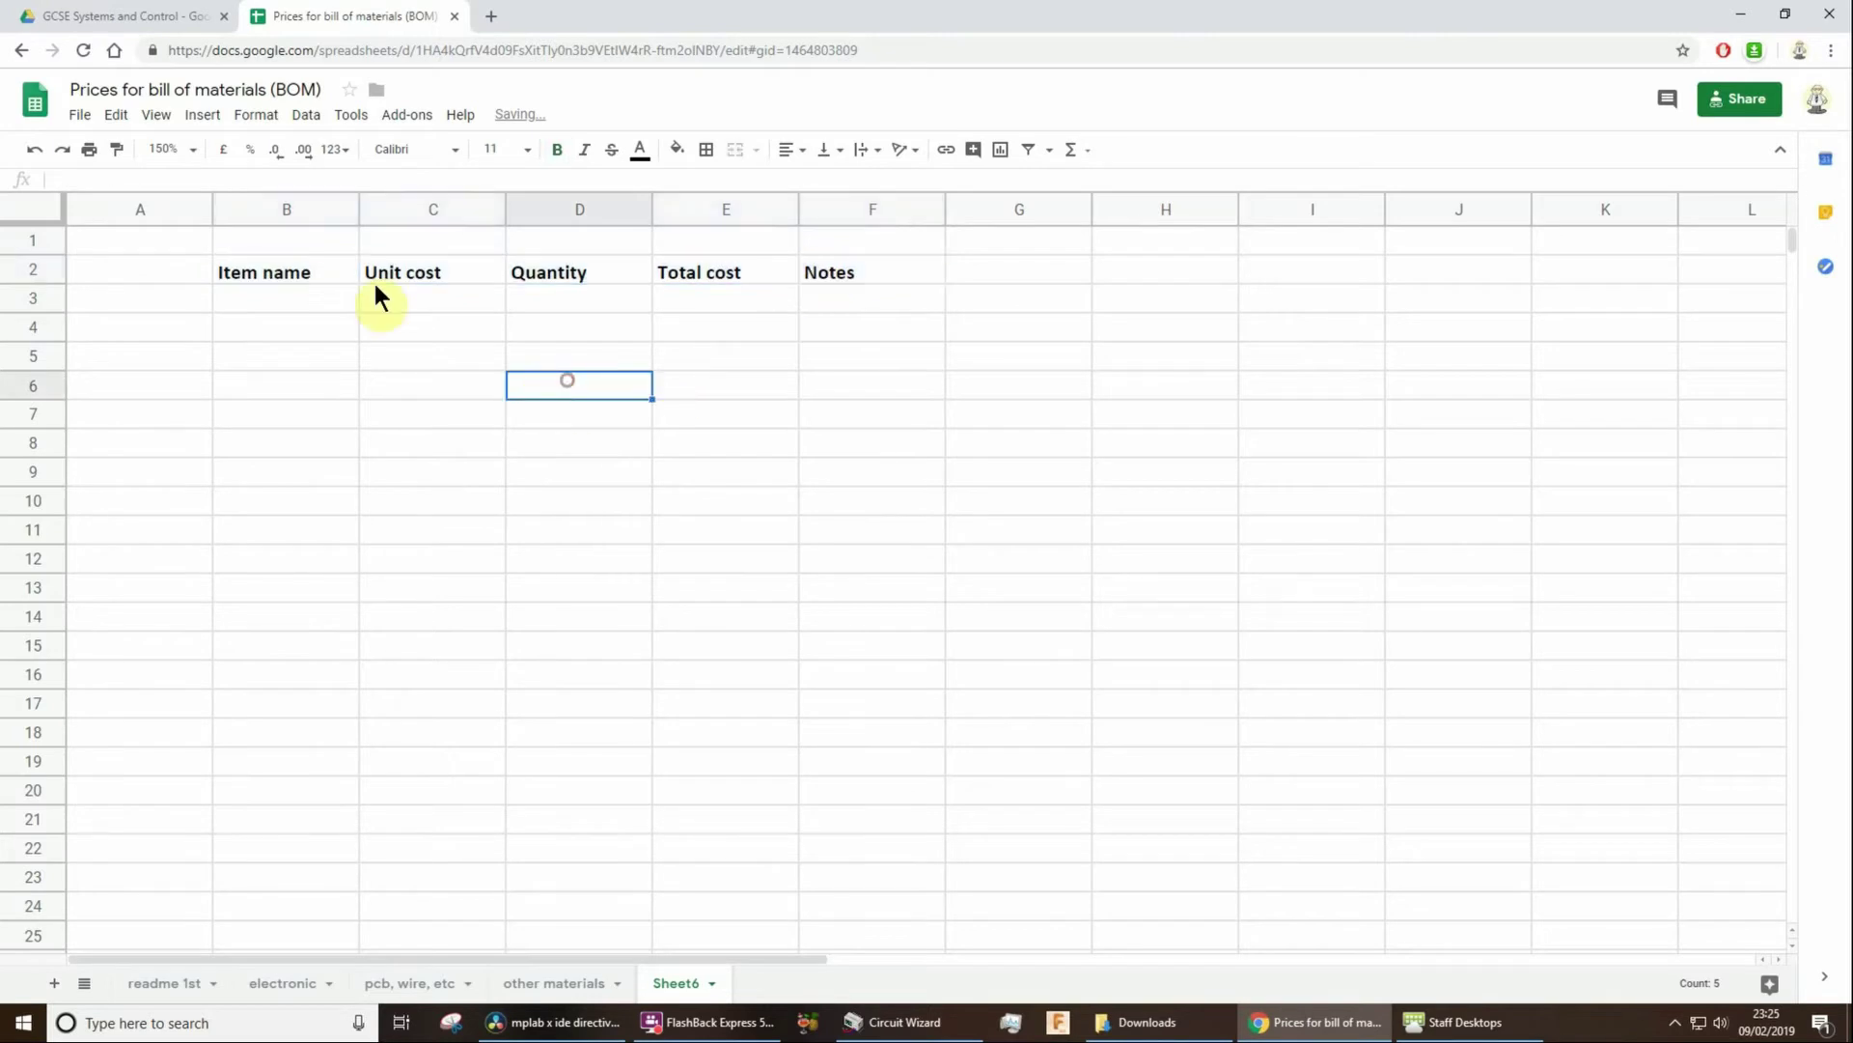
pyautogui.click(257, 300)
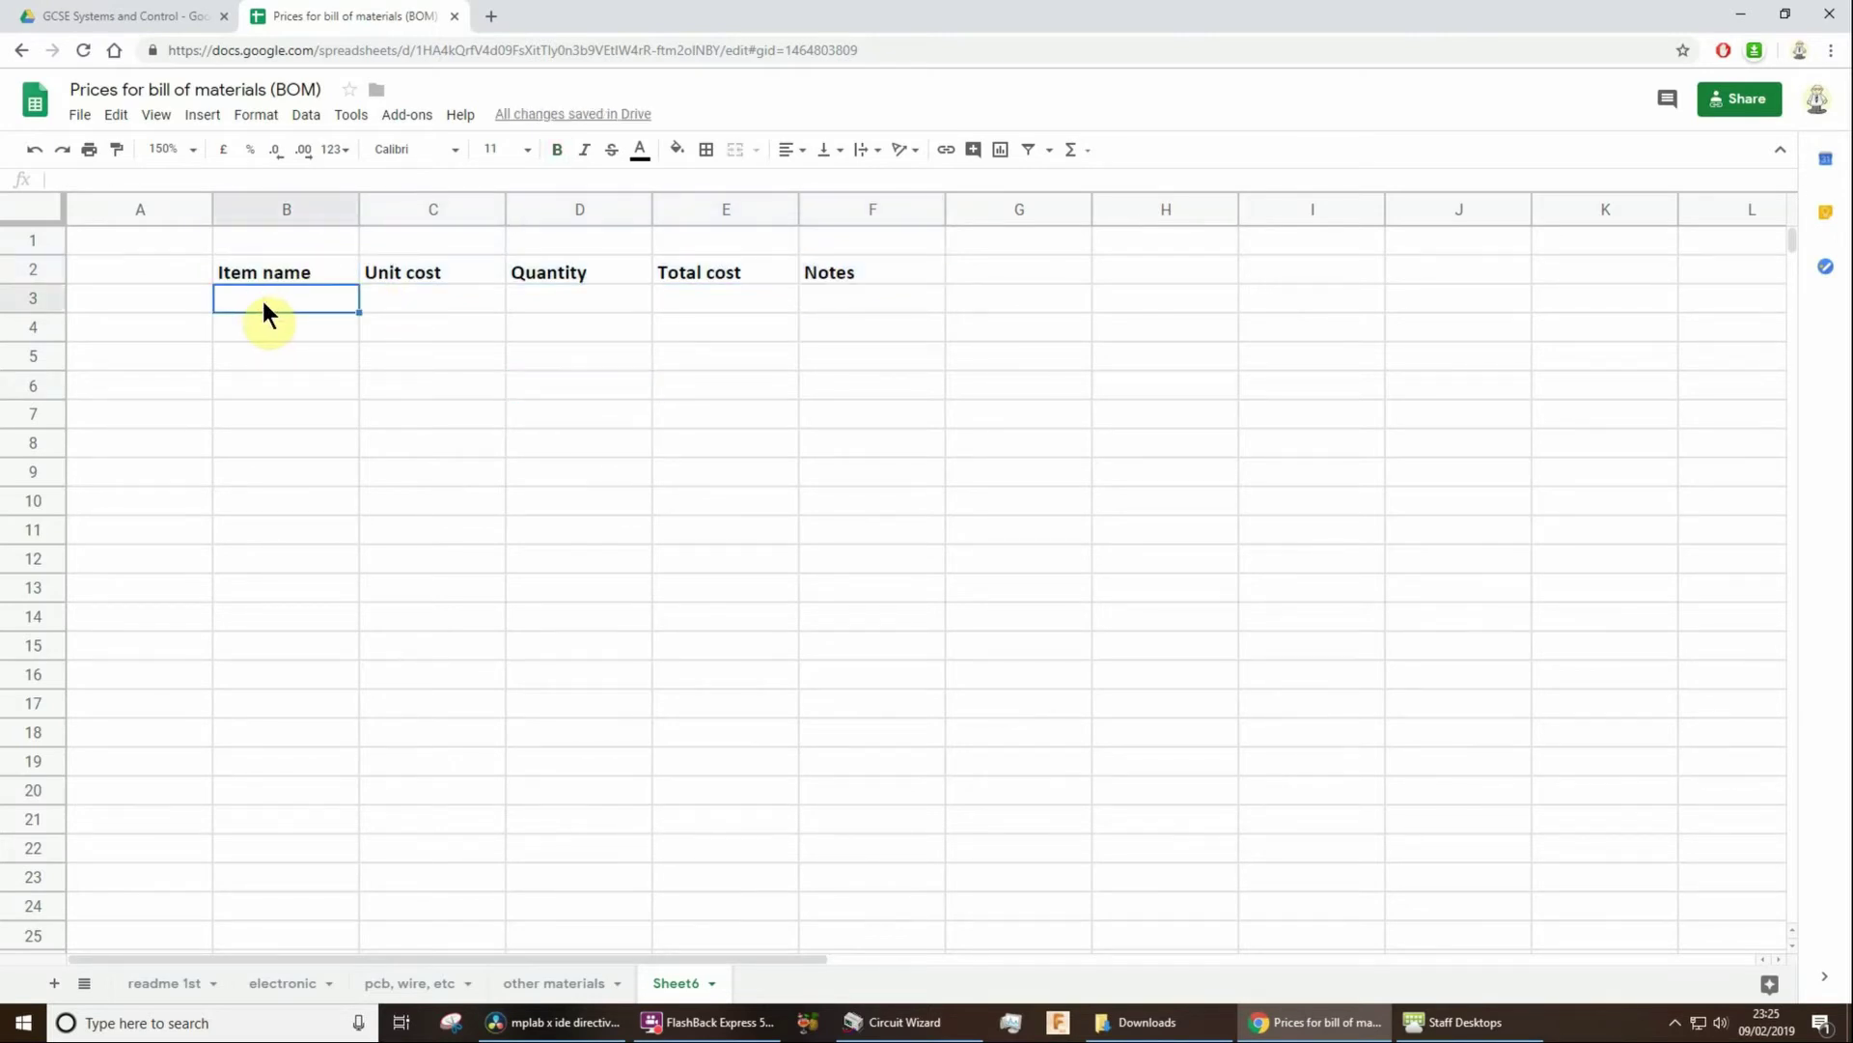
pyautogui.write('220R 1/4')
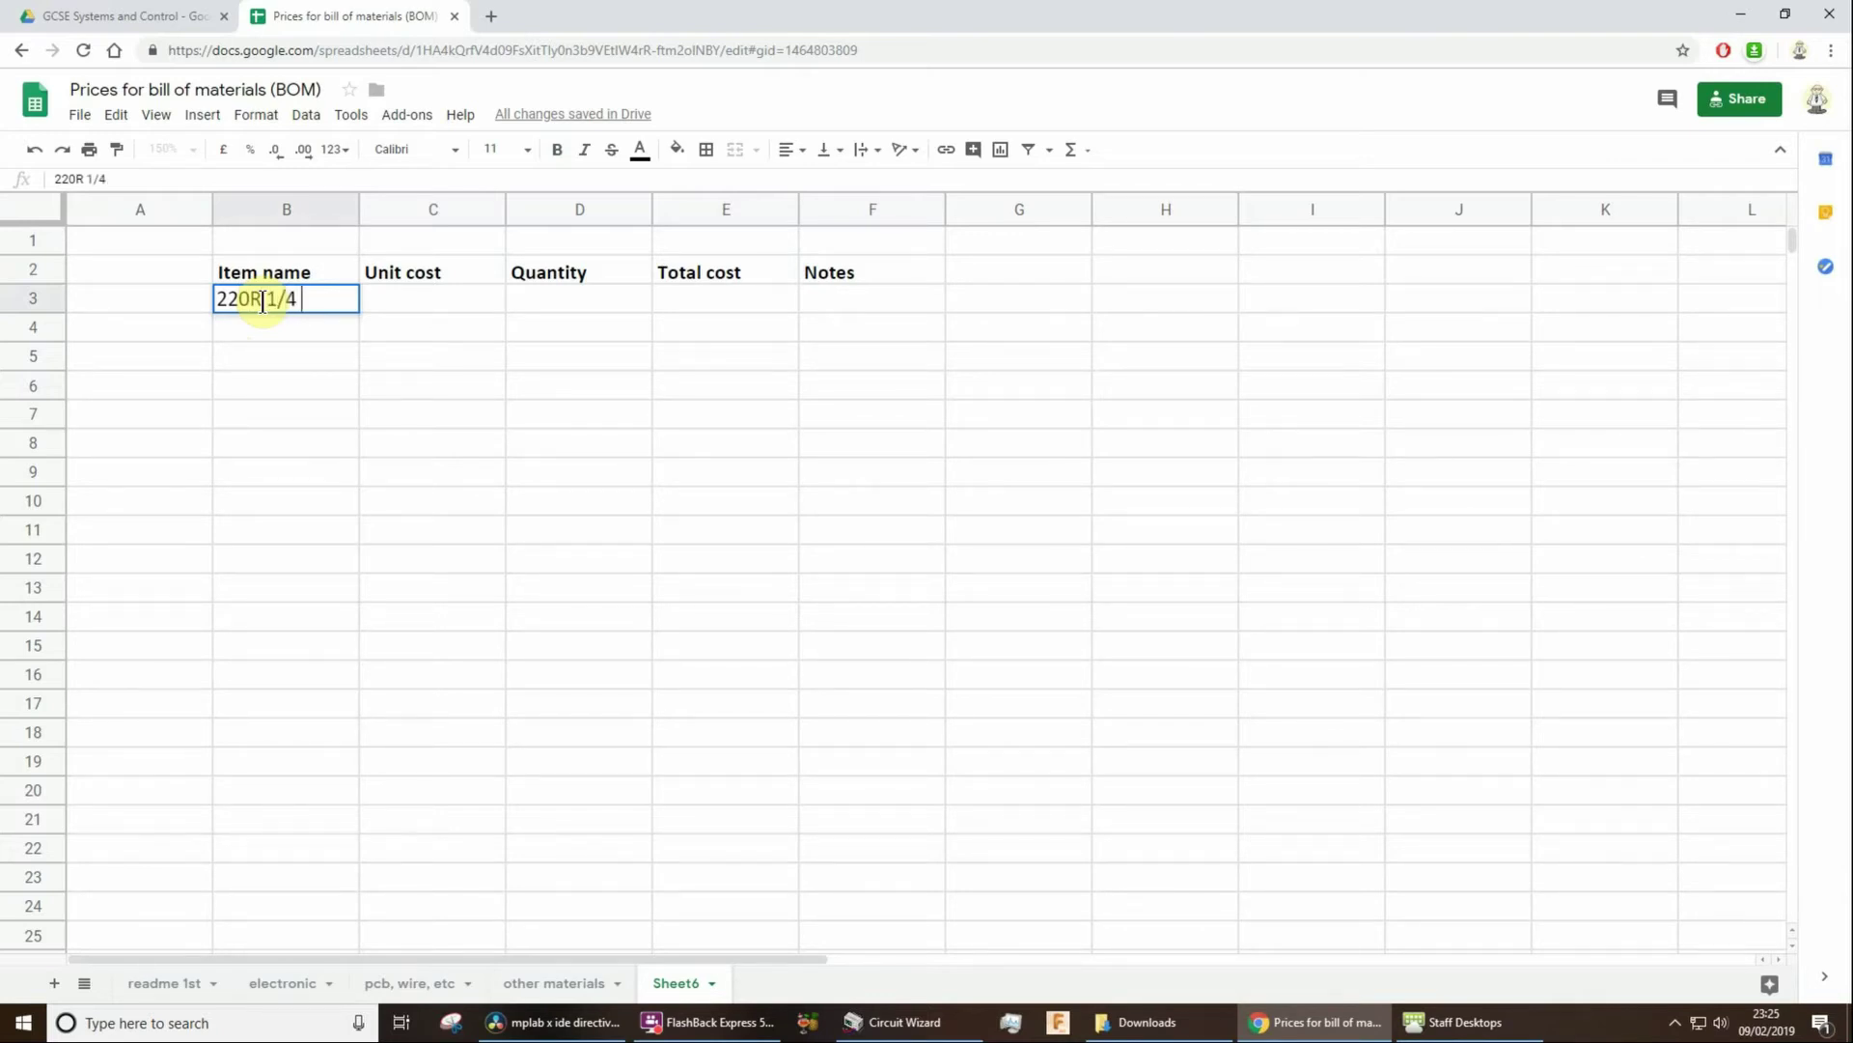
pyautogui.write('W resistor')
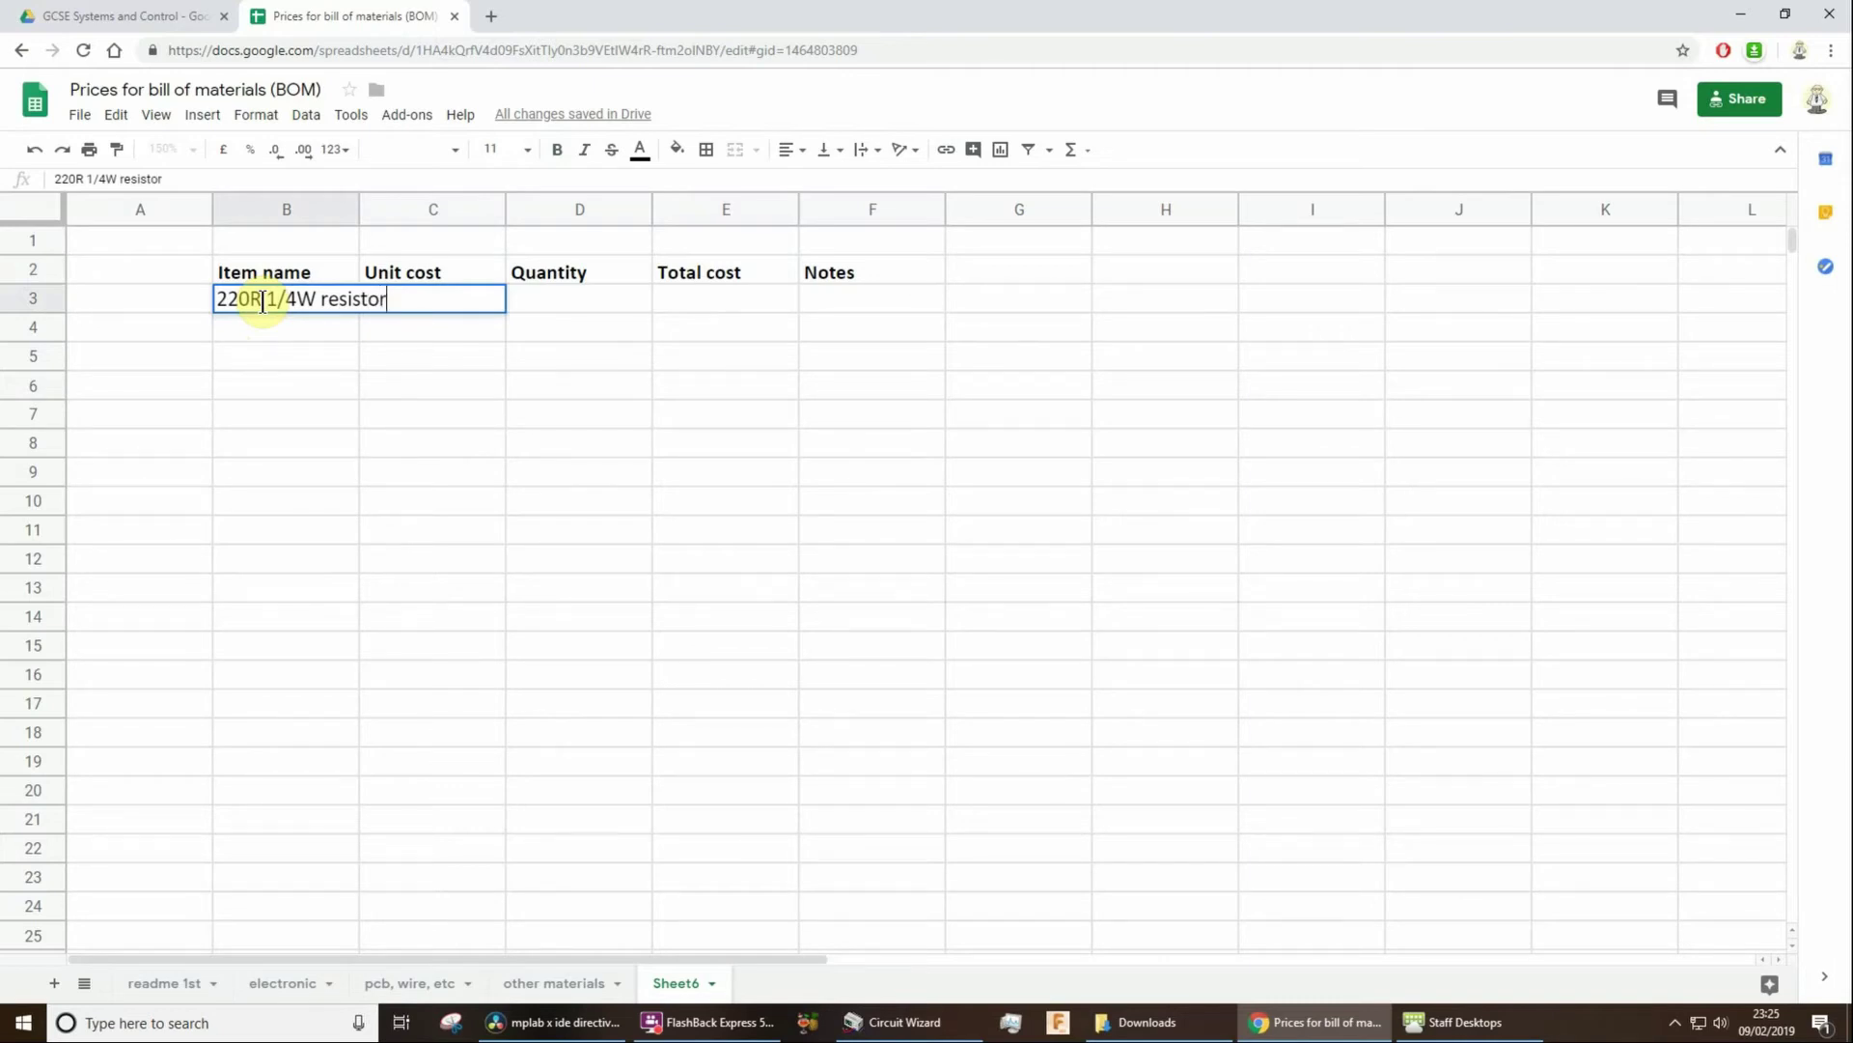
pyautogui.press('Return')
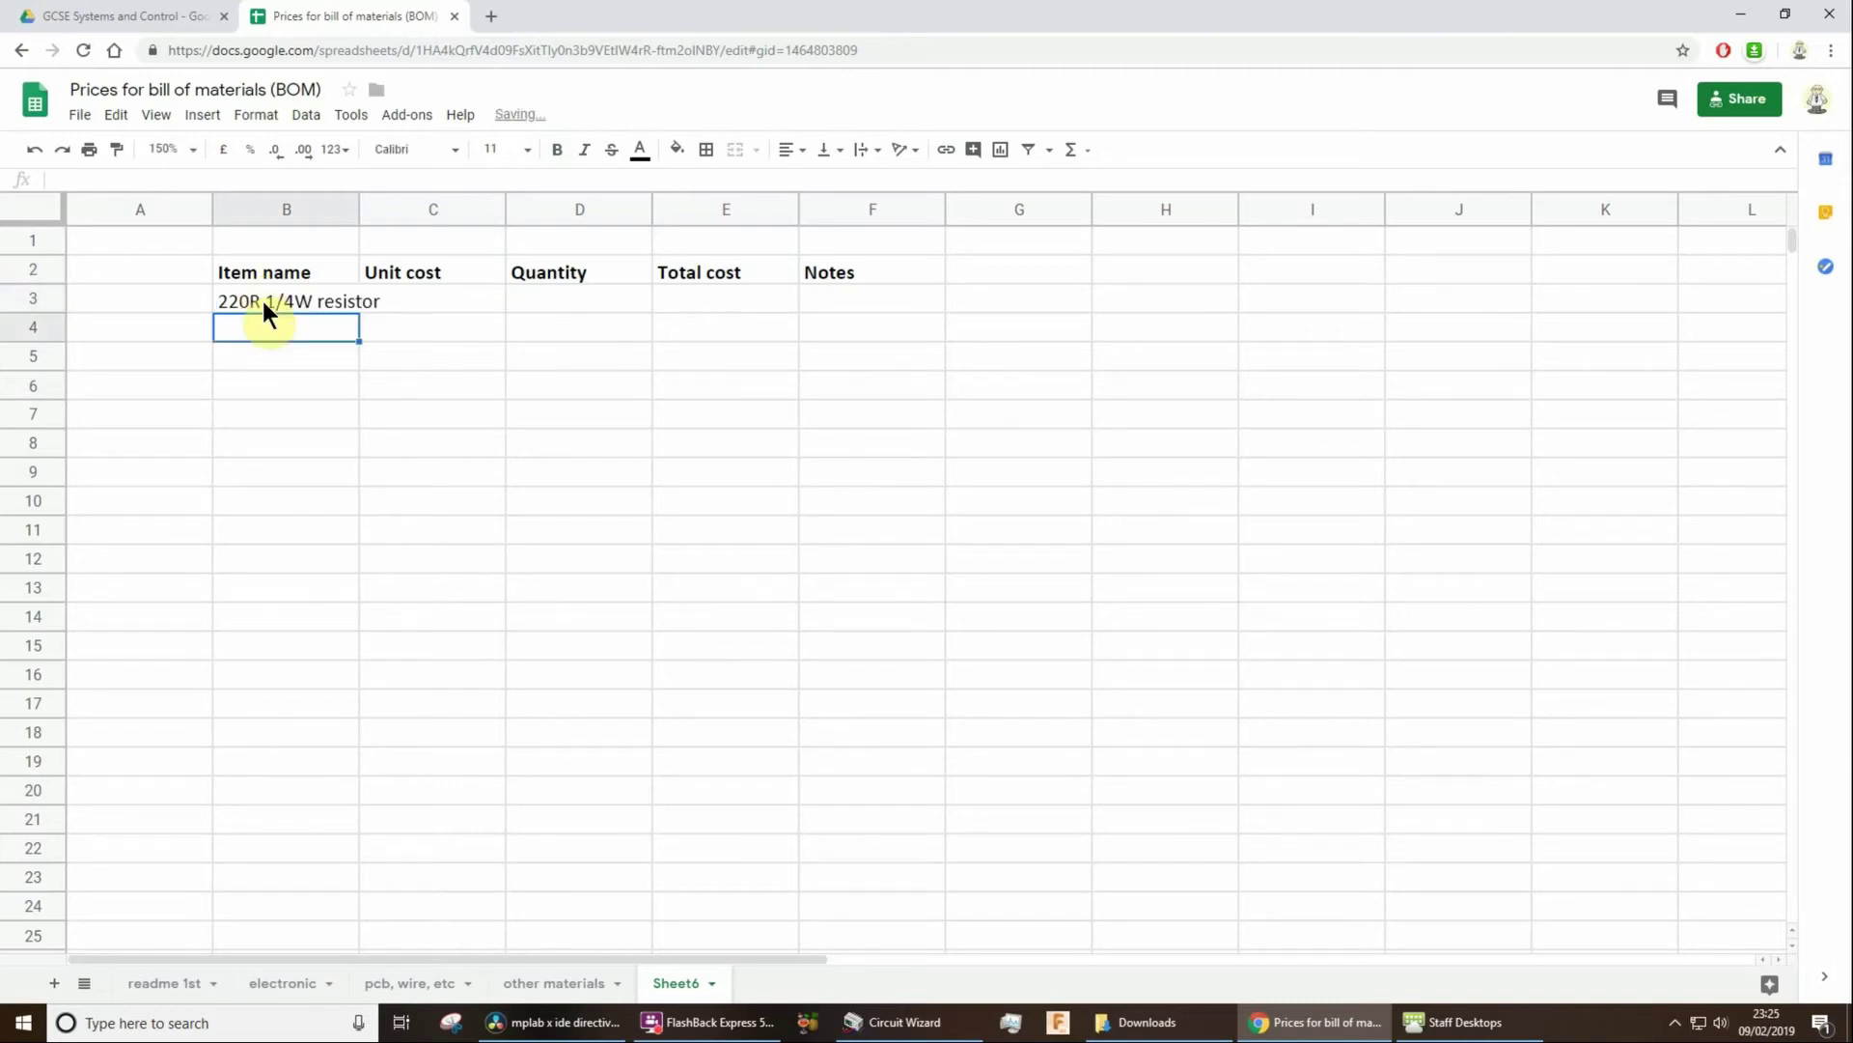
pyautogui.doubleClick(358, 213)
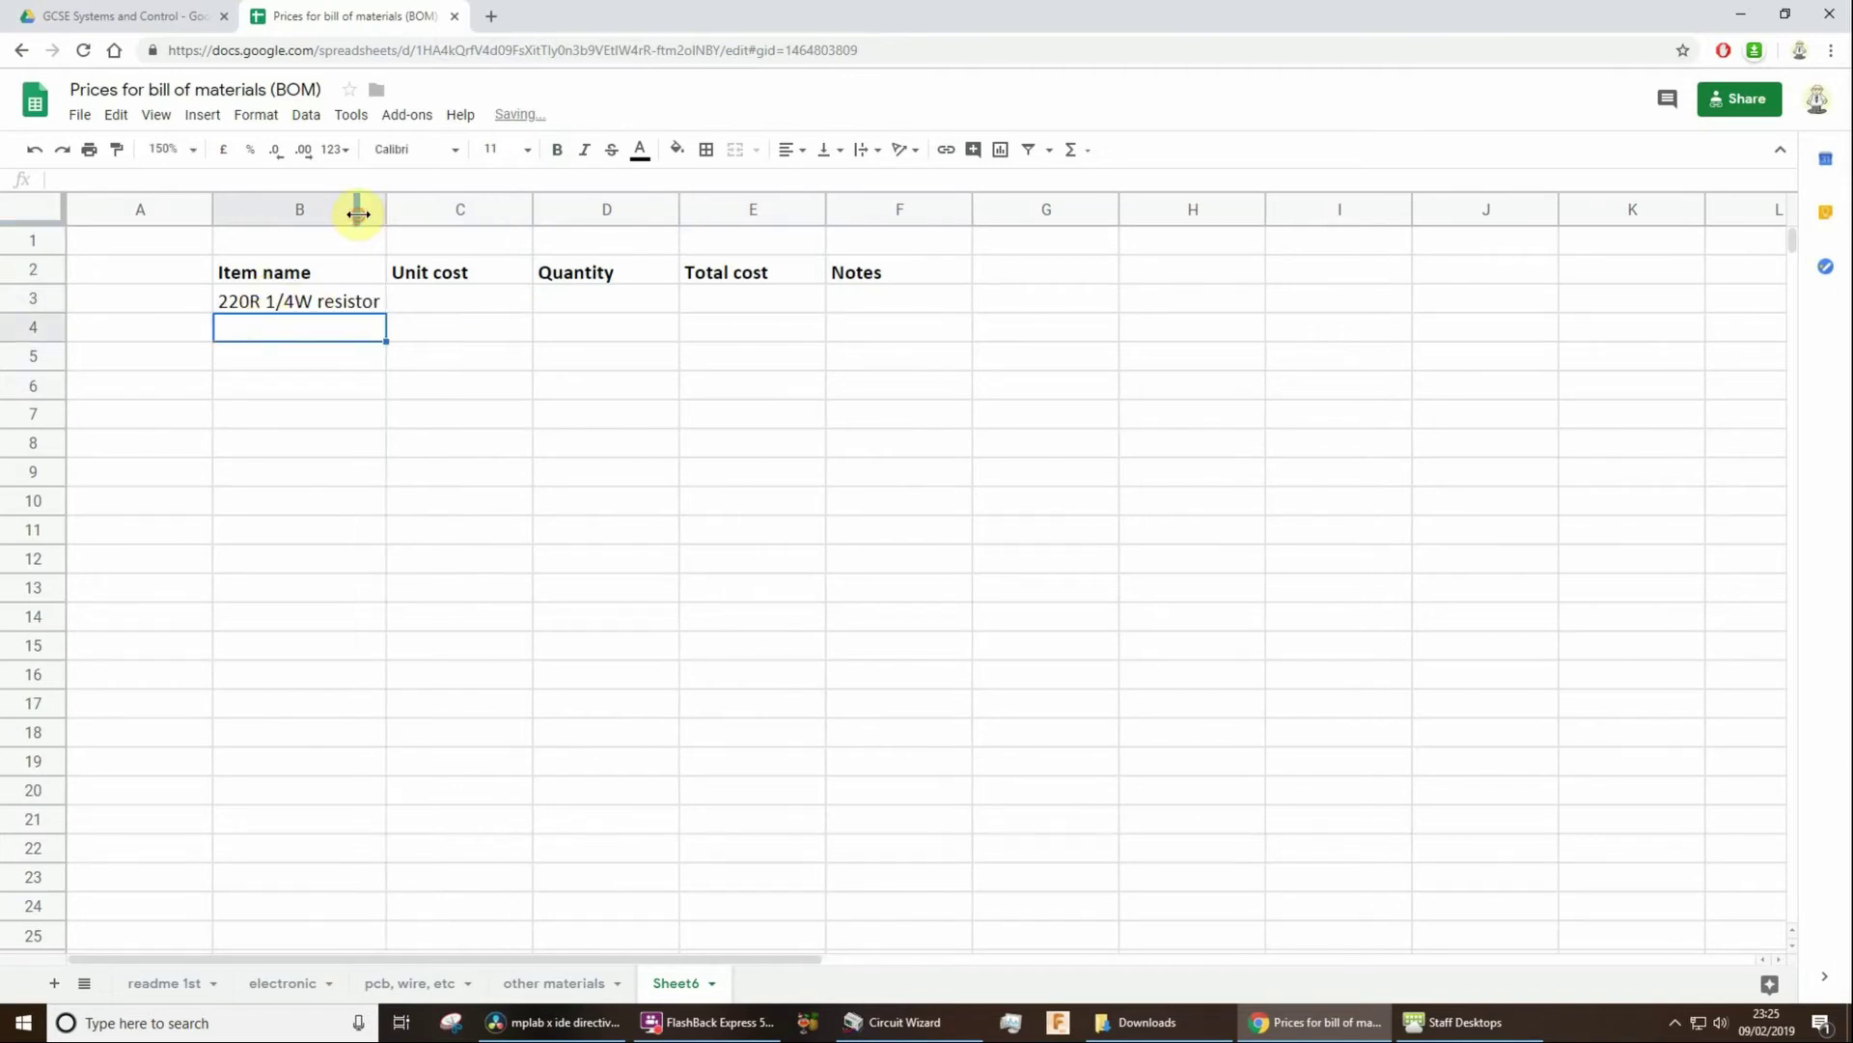
# Enter unit cost 0.02 in C3 and format the Unit cost column as pounds.
pyautogui.click(443, 291)
pyautogui.write('0.02')
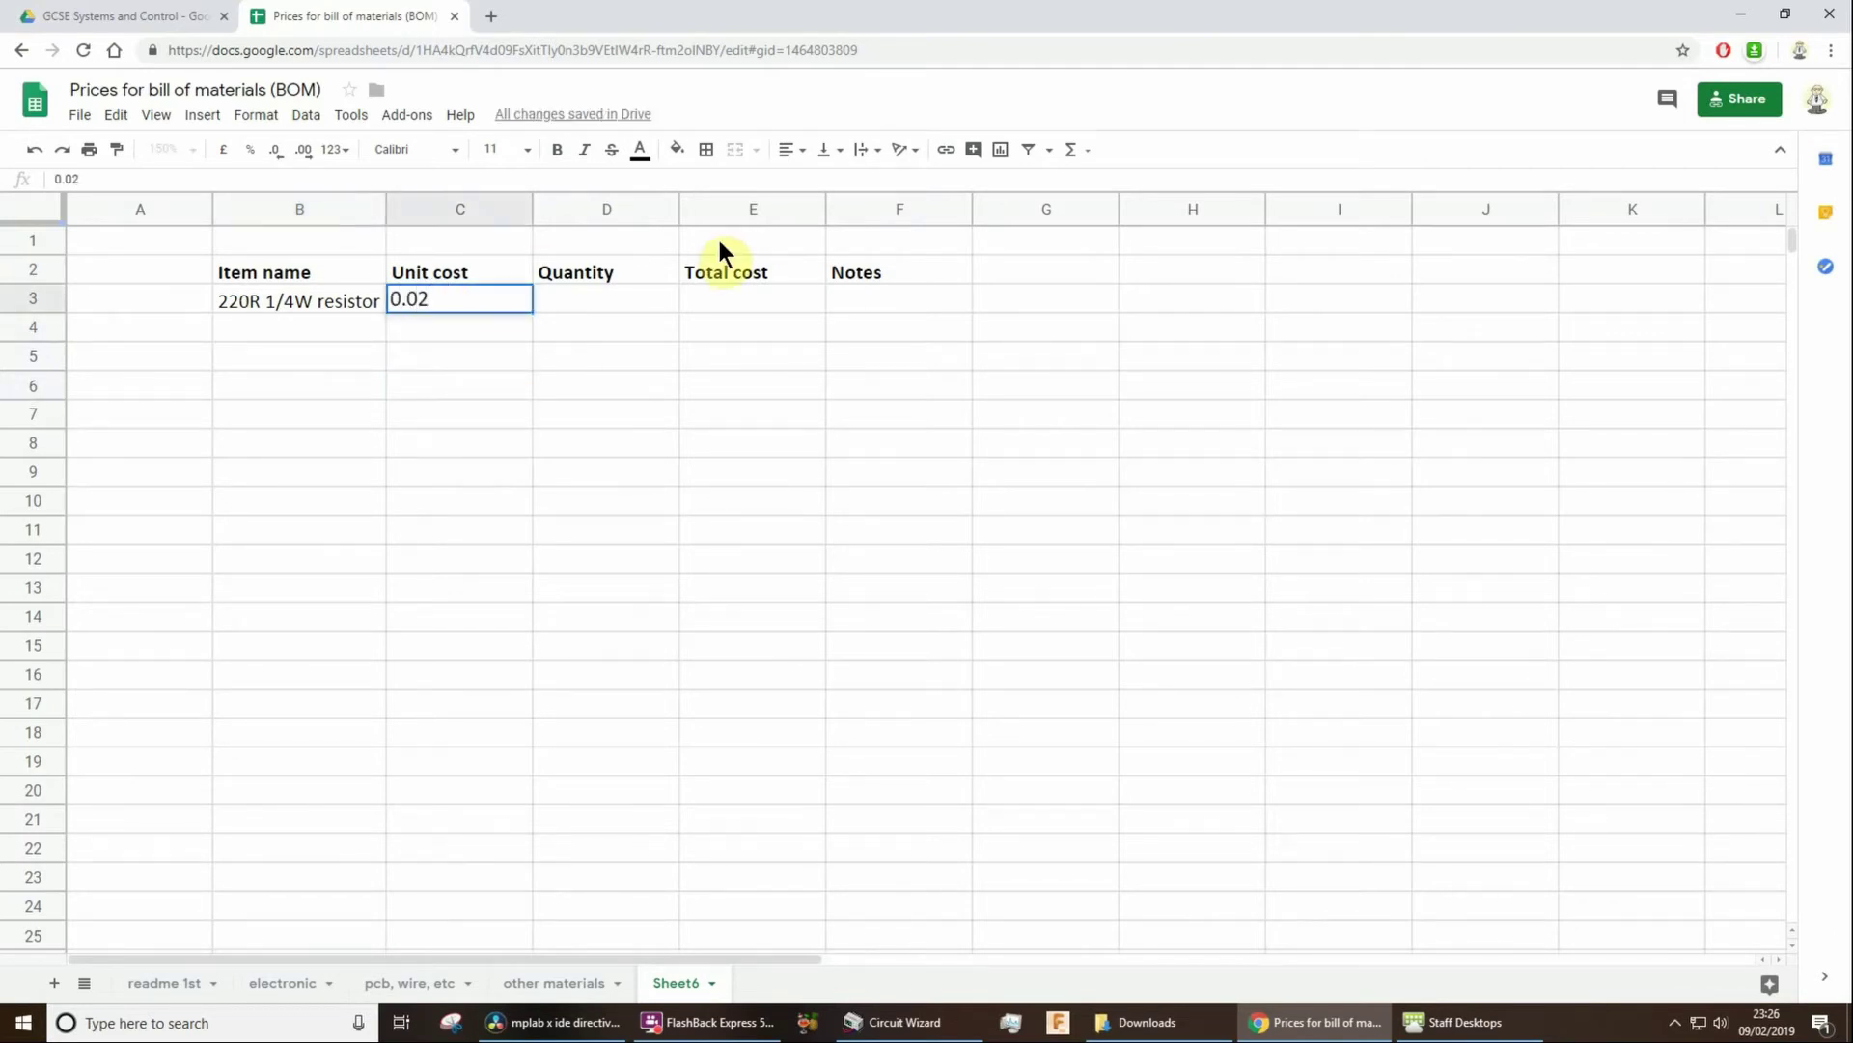
pyautogui.press('Return')
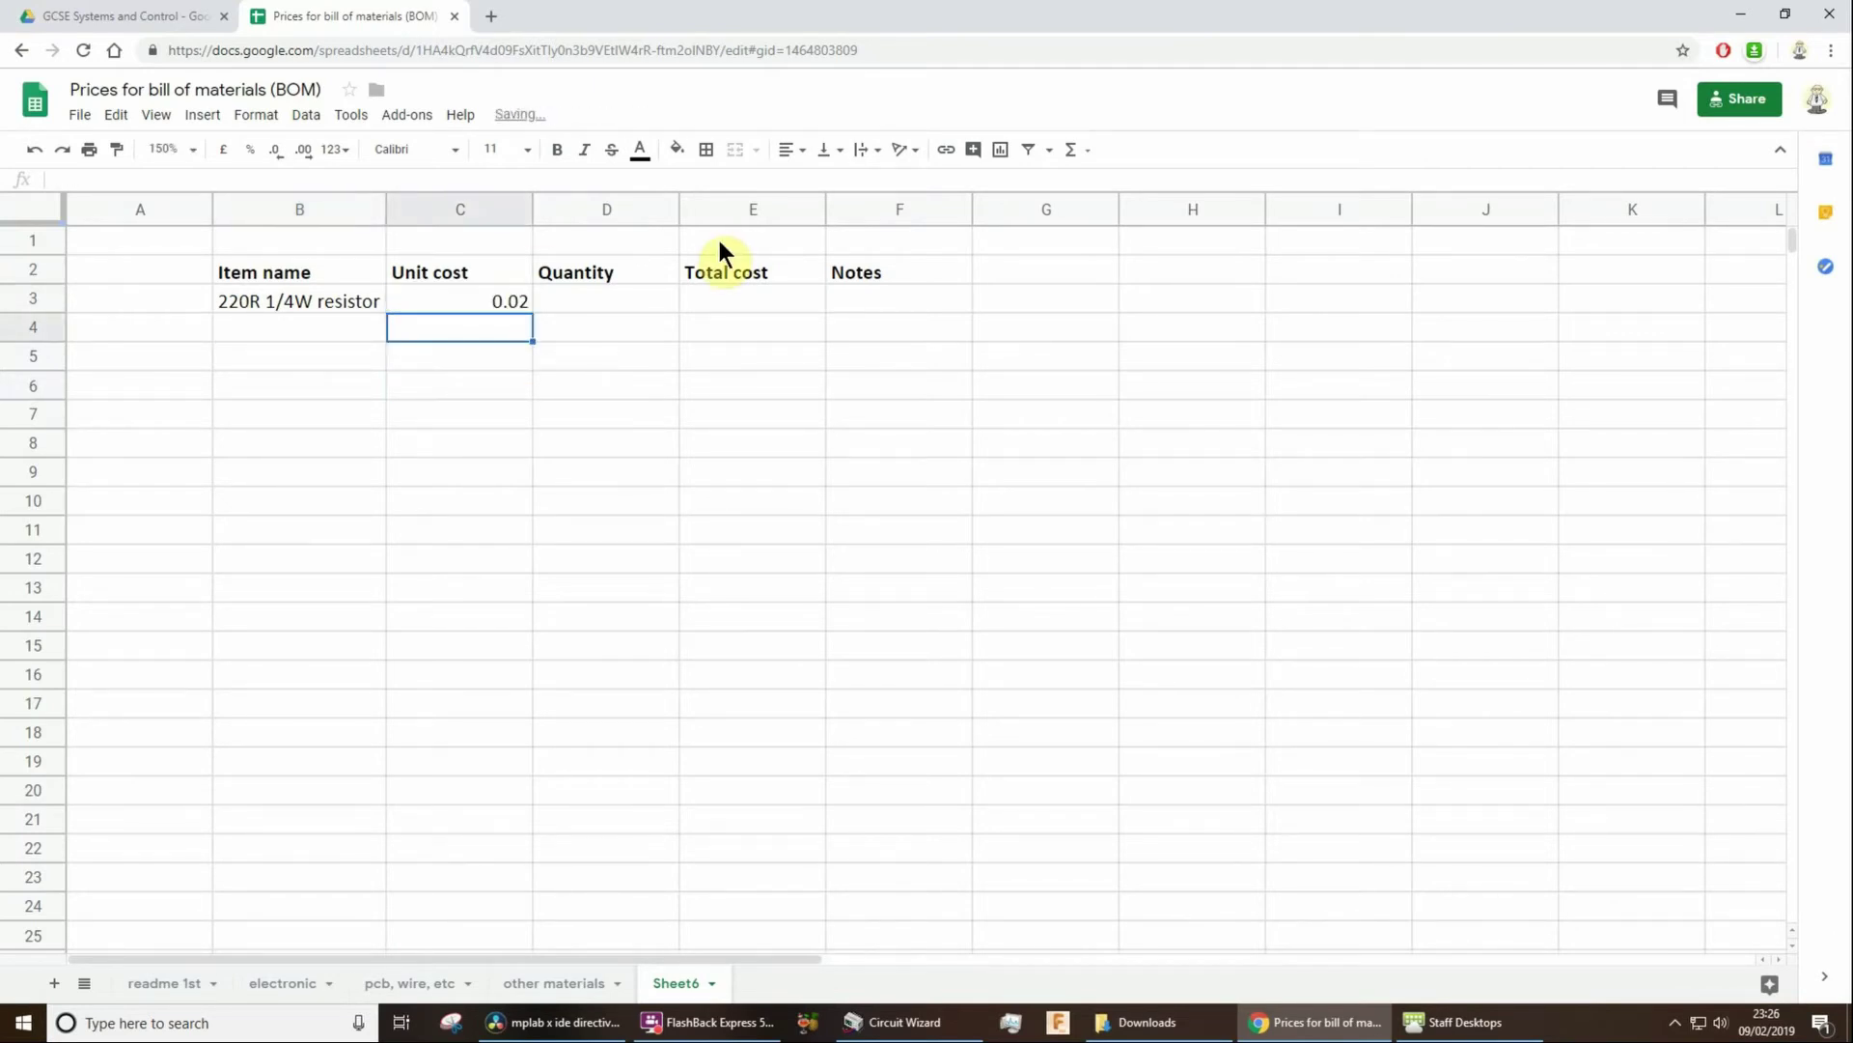
pyautogui.click(483, 208)
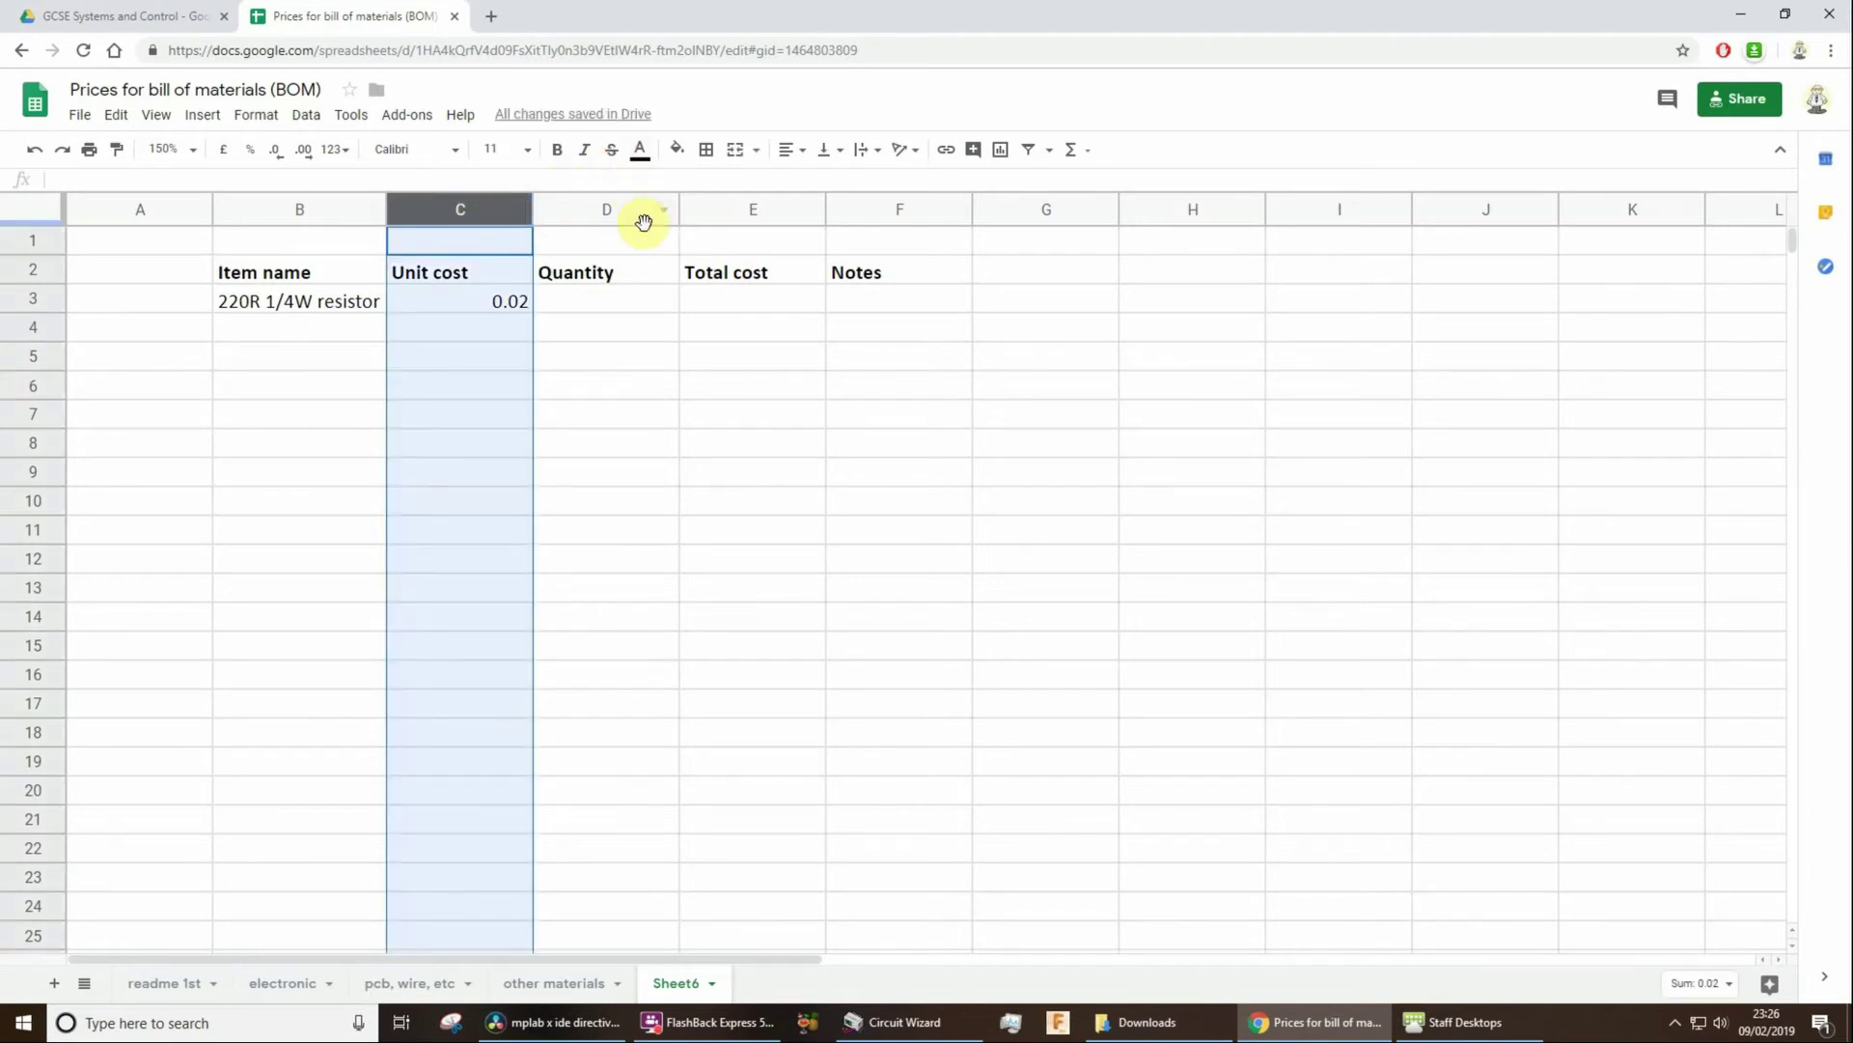
pyautogui.click(223, 149)
pyautogui.click(617, 386)
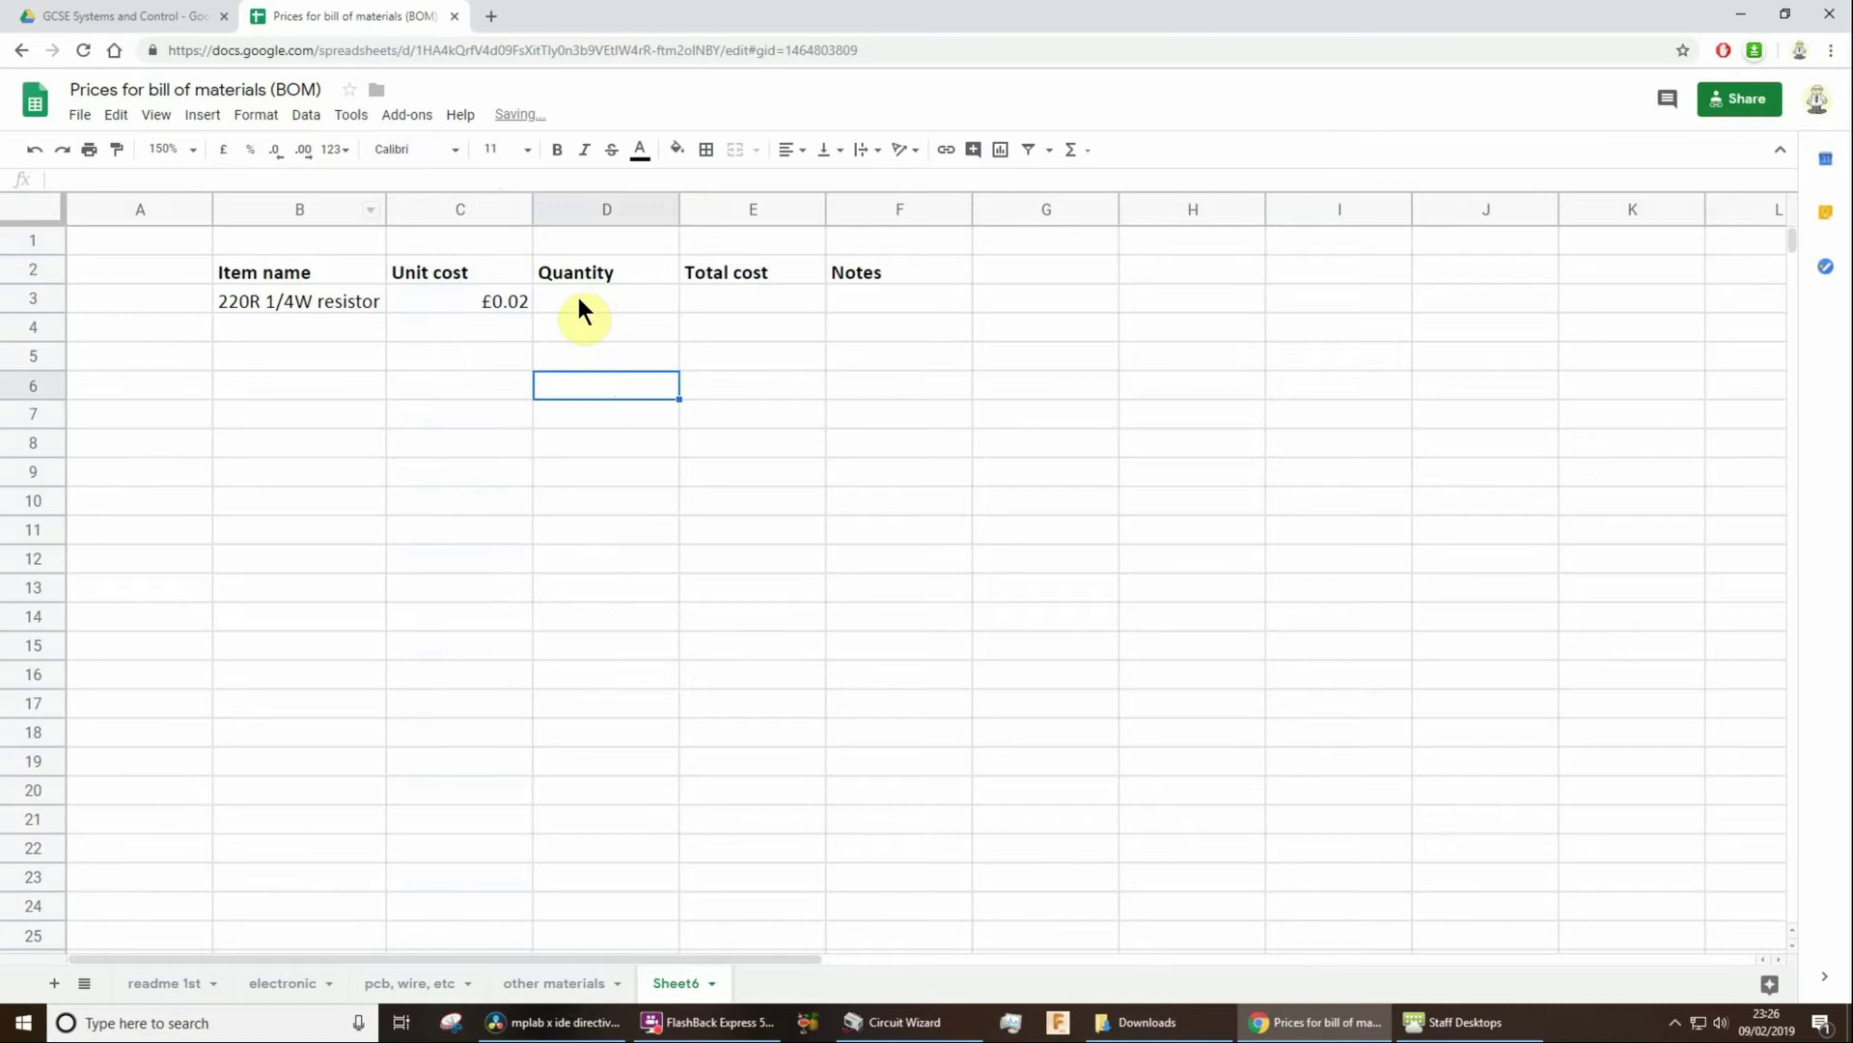
# Enter quantity 5 in D3 and the total formula =C3*D3 in E3.
pyautogui.click(580, 301)
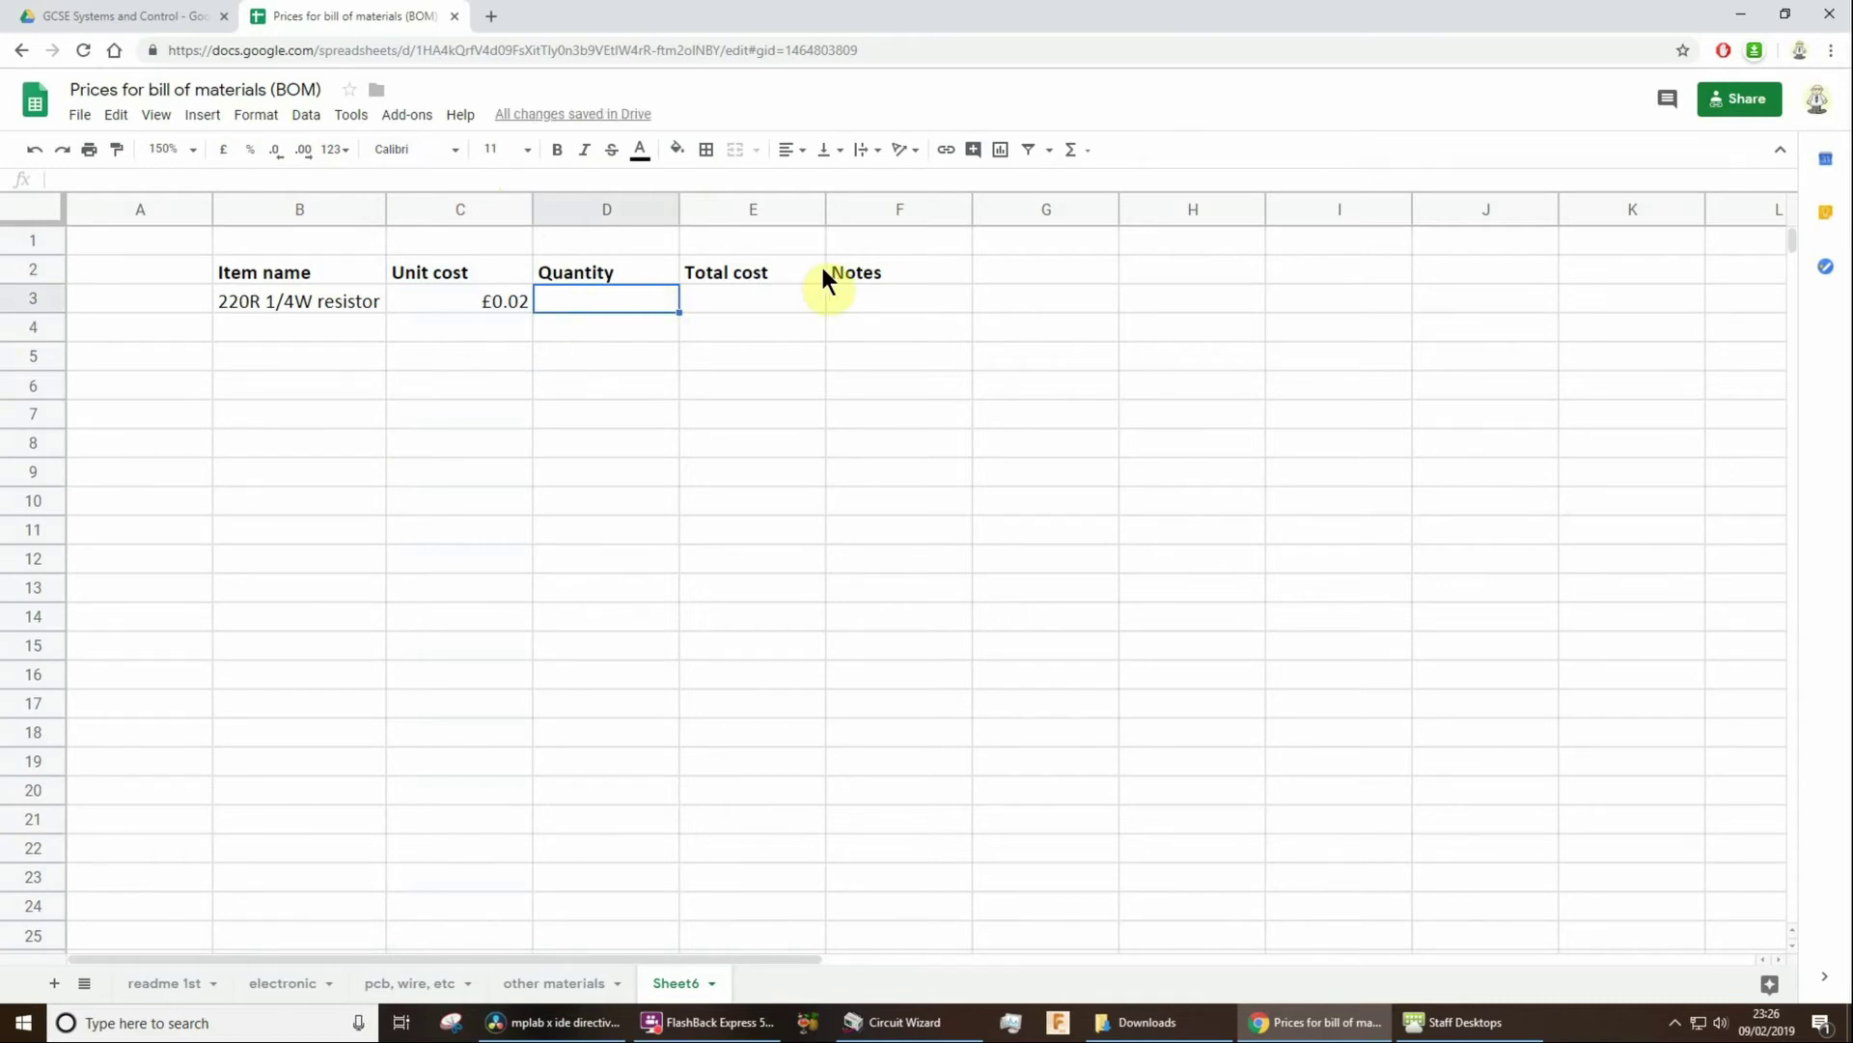
pyautogui.write('5')
pyautogui.press('Return')
pyautogui.click(780, 292)
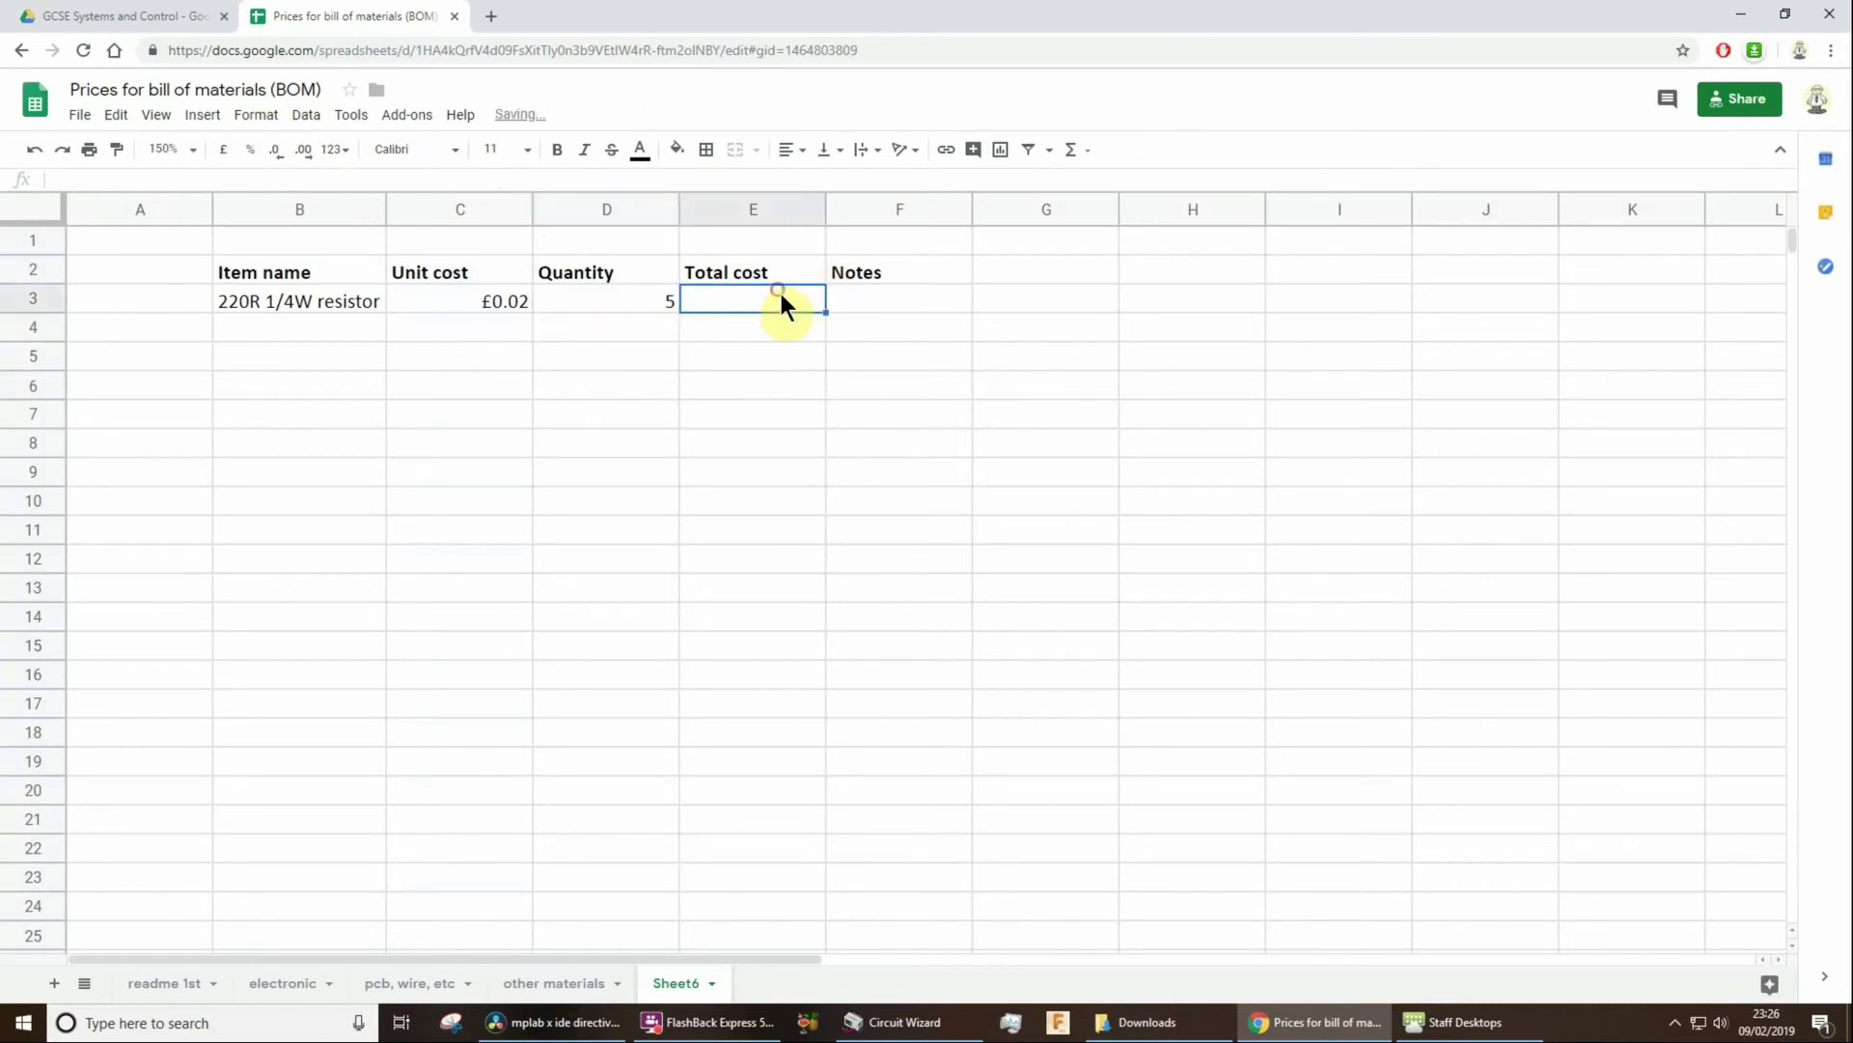
pyautogui.write('=C3')
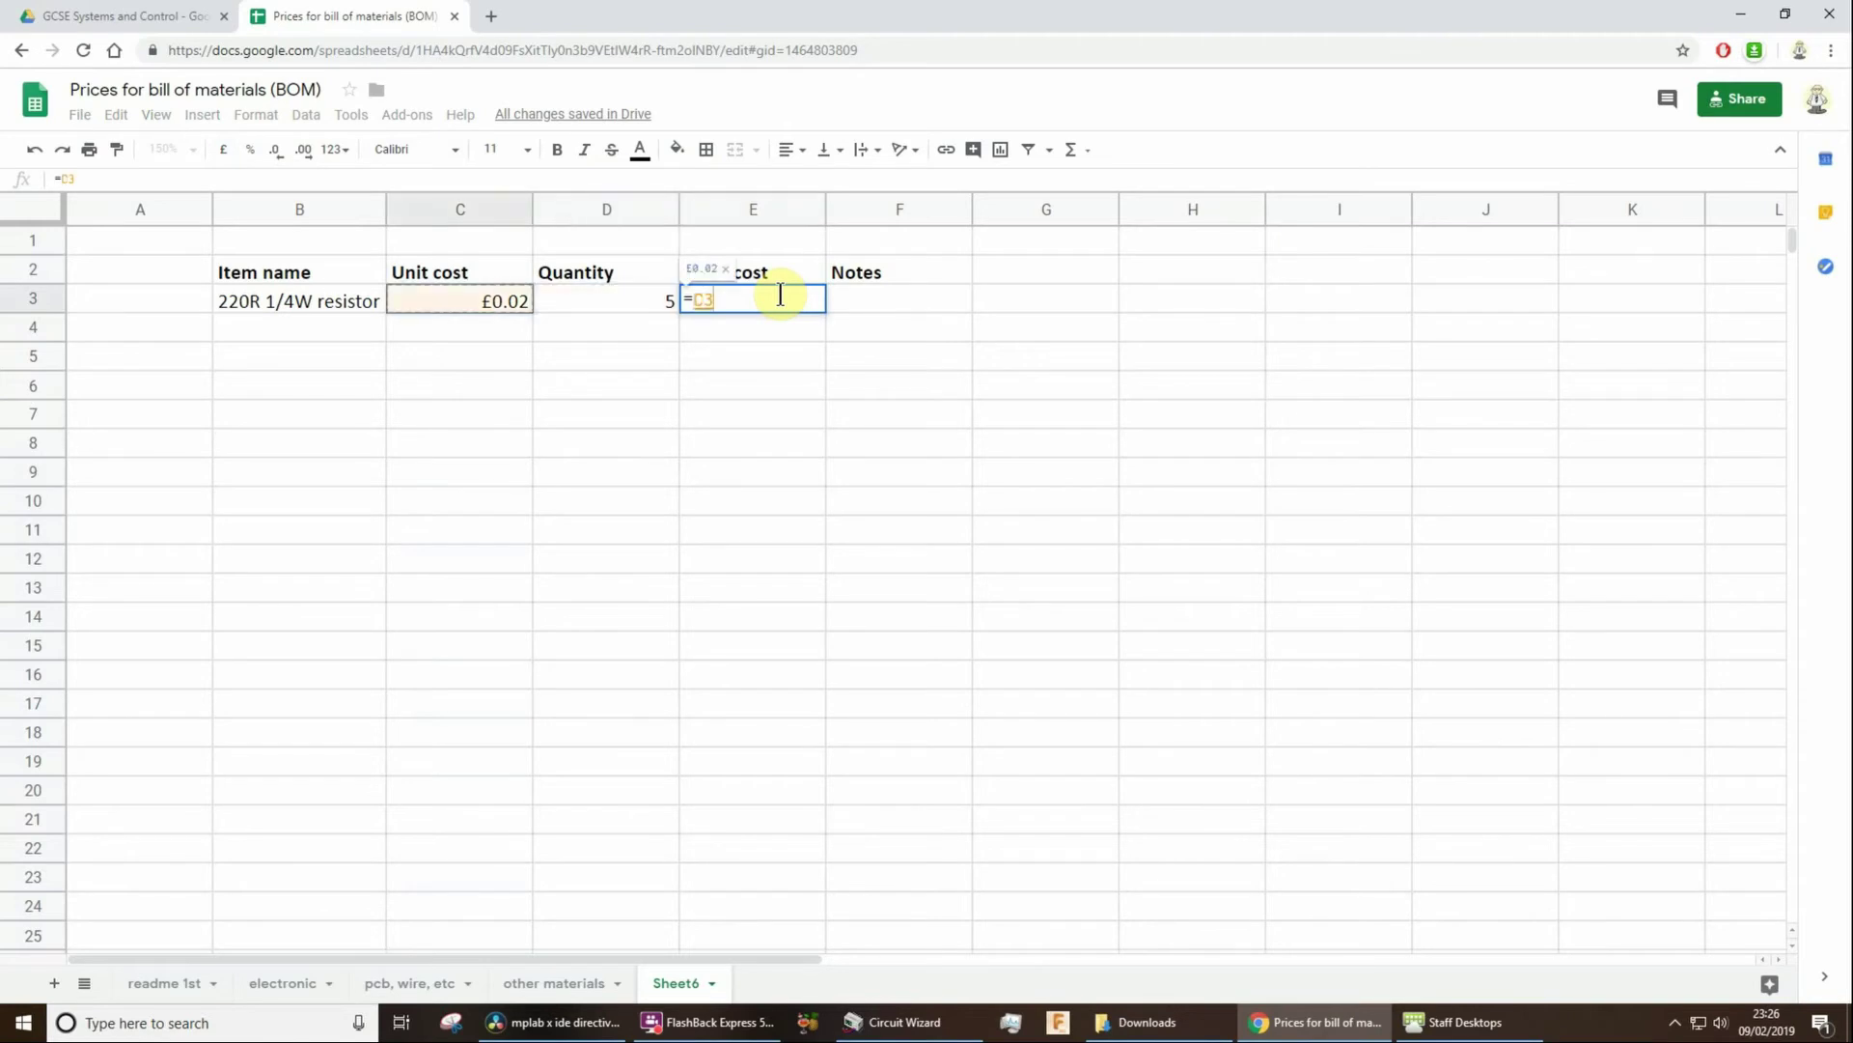
pyautogui.write('*D3')
pyautogui.press('Return')
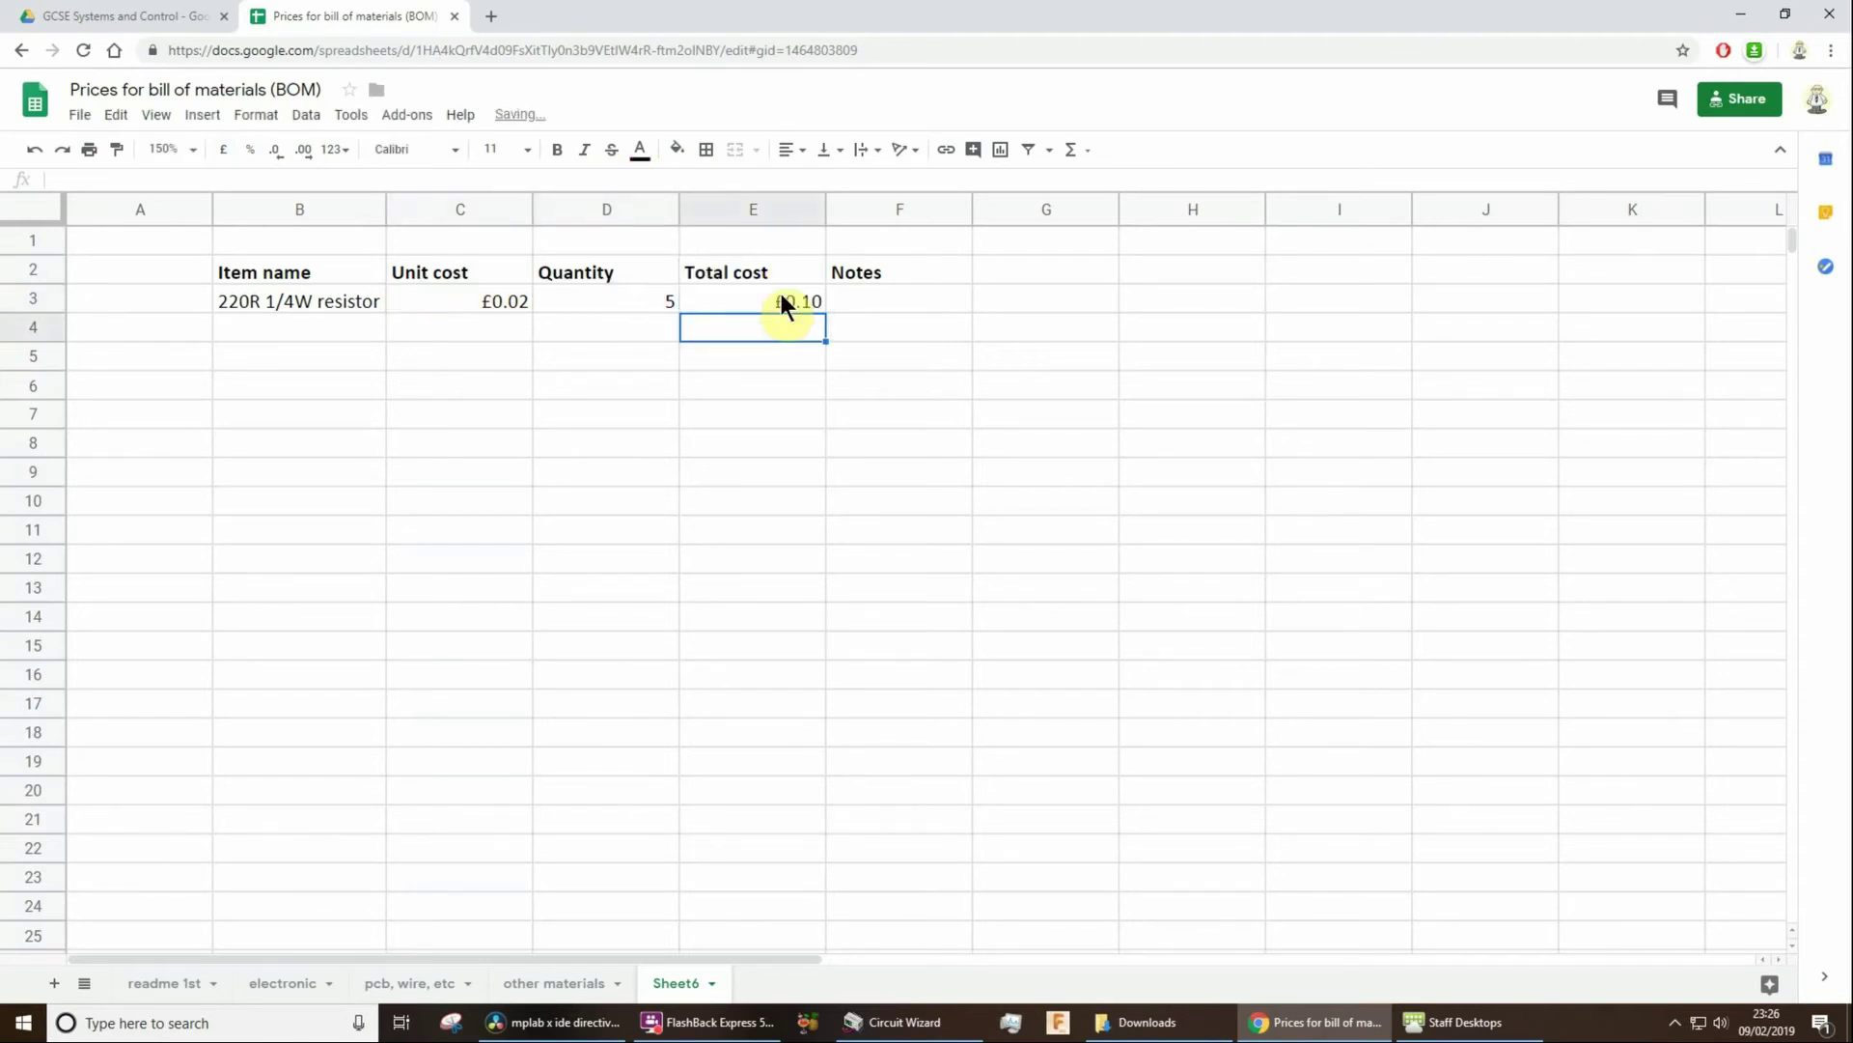
pyautogui.click(776, 414)
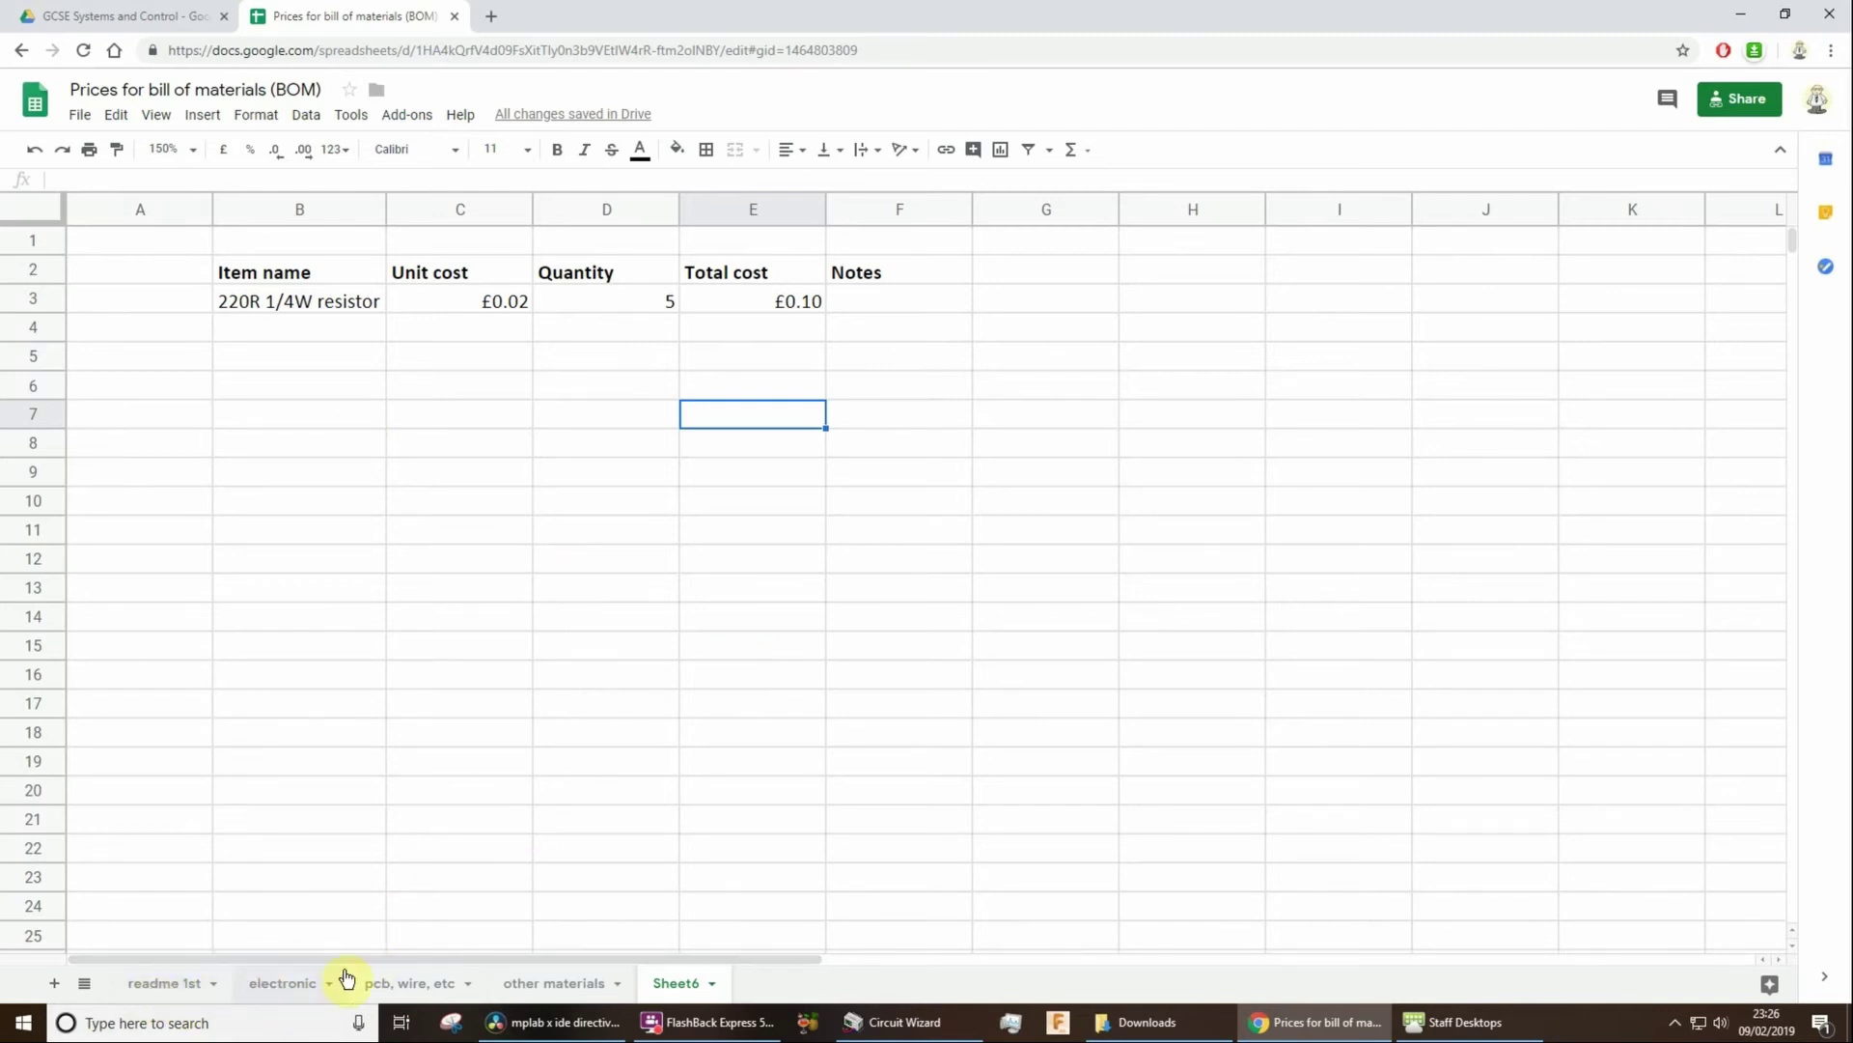
pyautogui.click(283, 983)
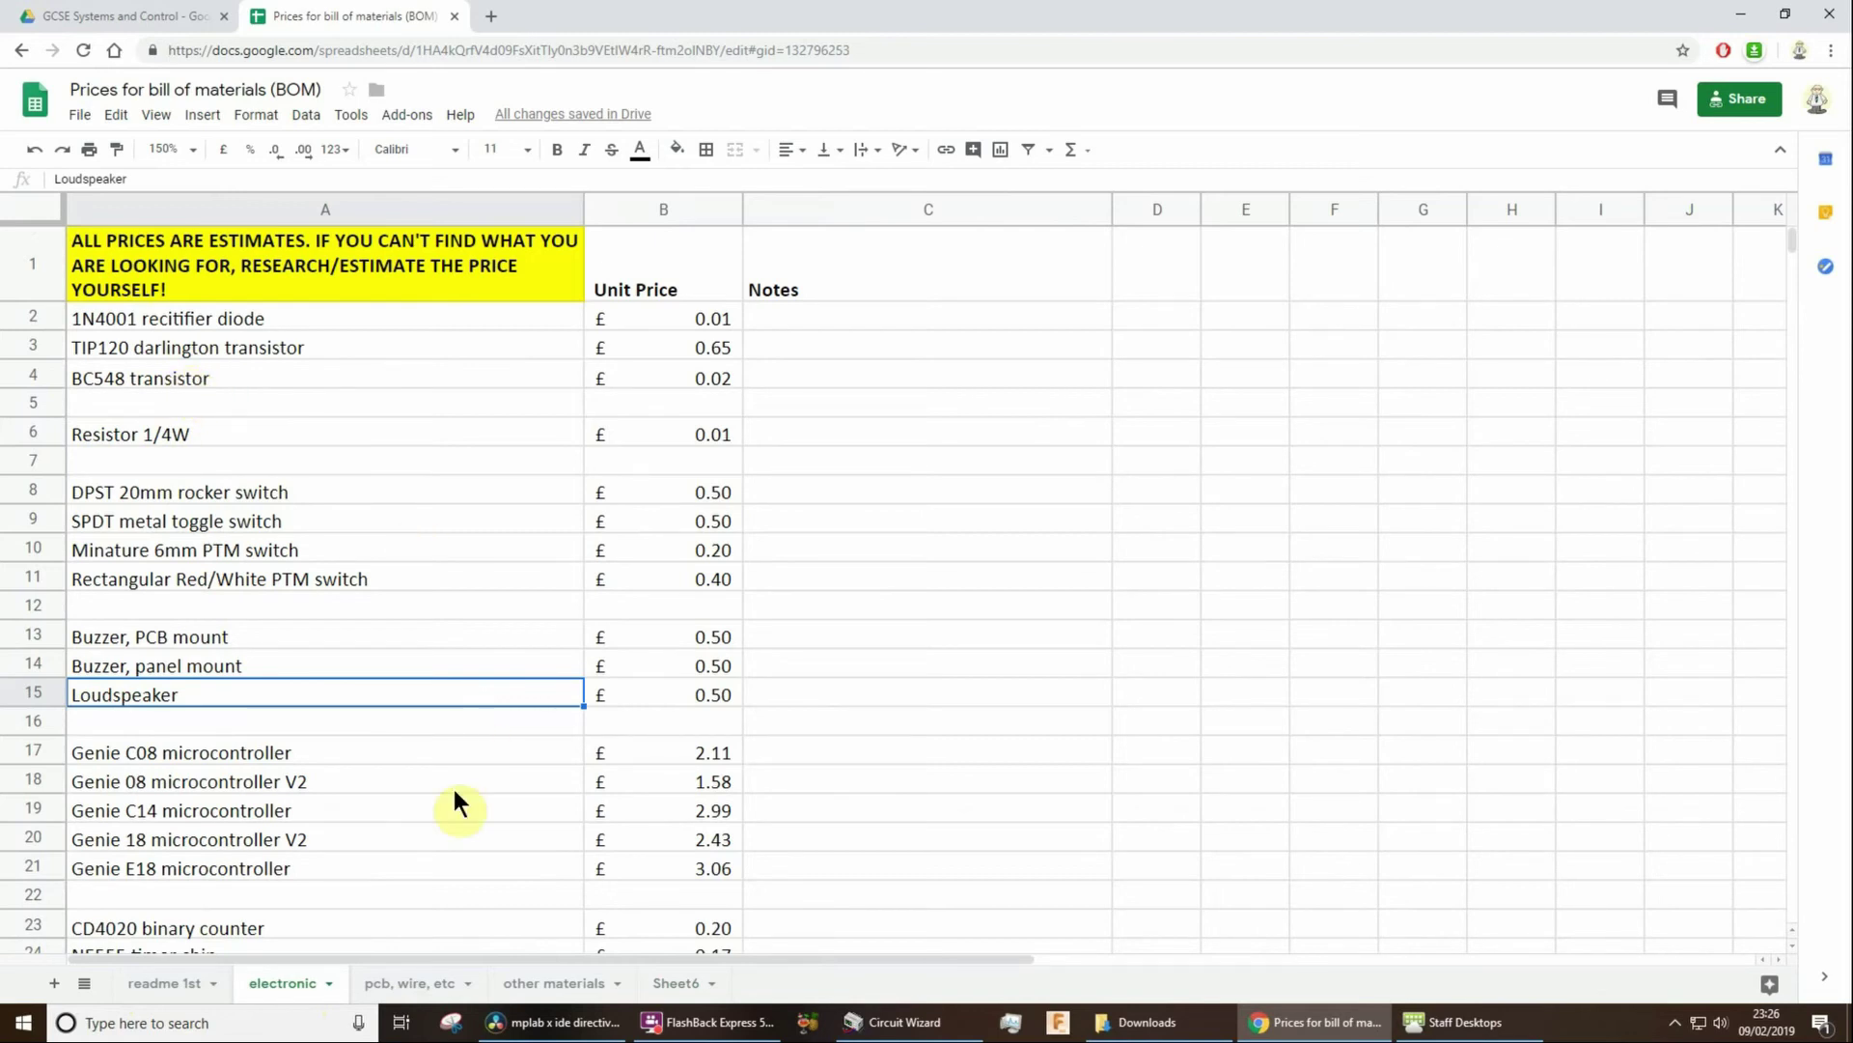
pyautogui.click(406, 983)
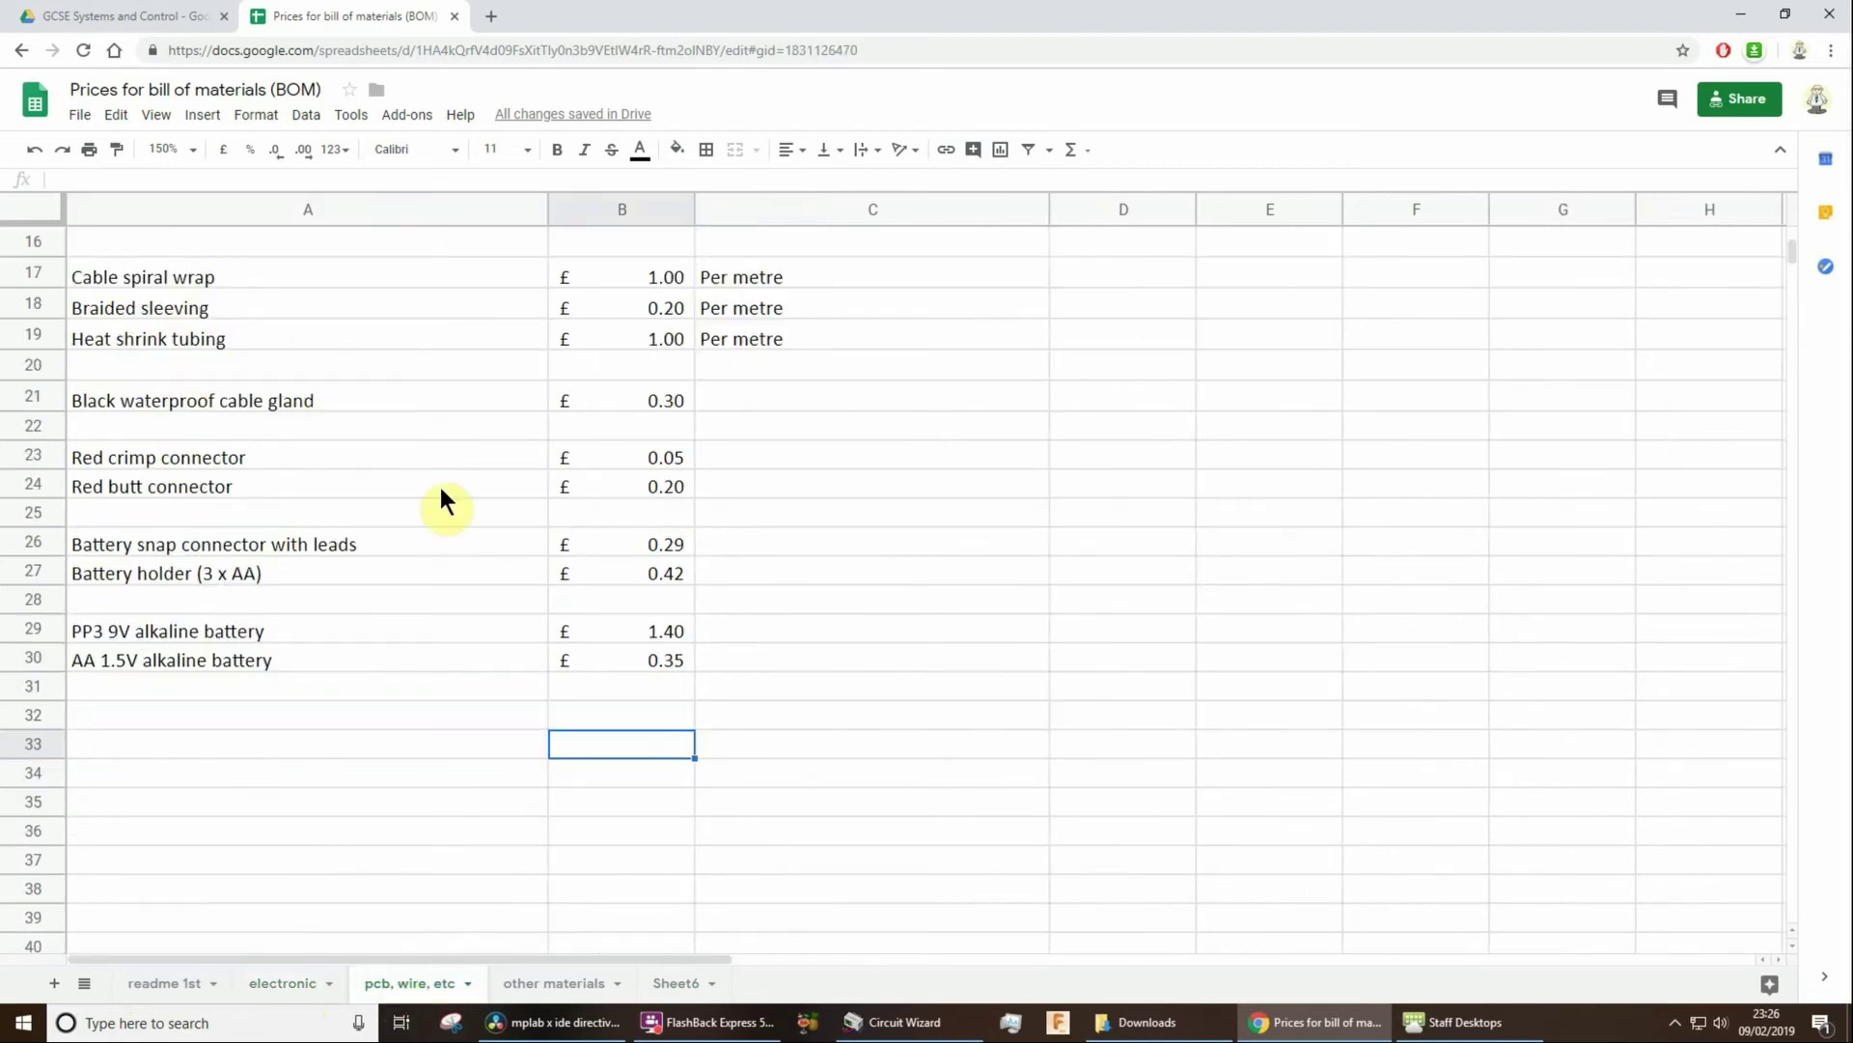
pyautogui.scroll(5, 440, 500)
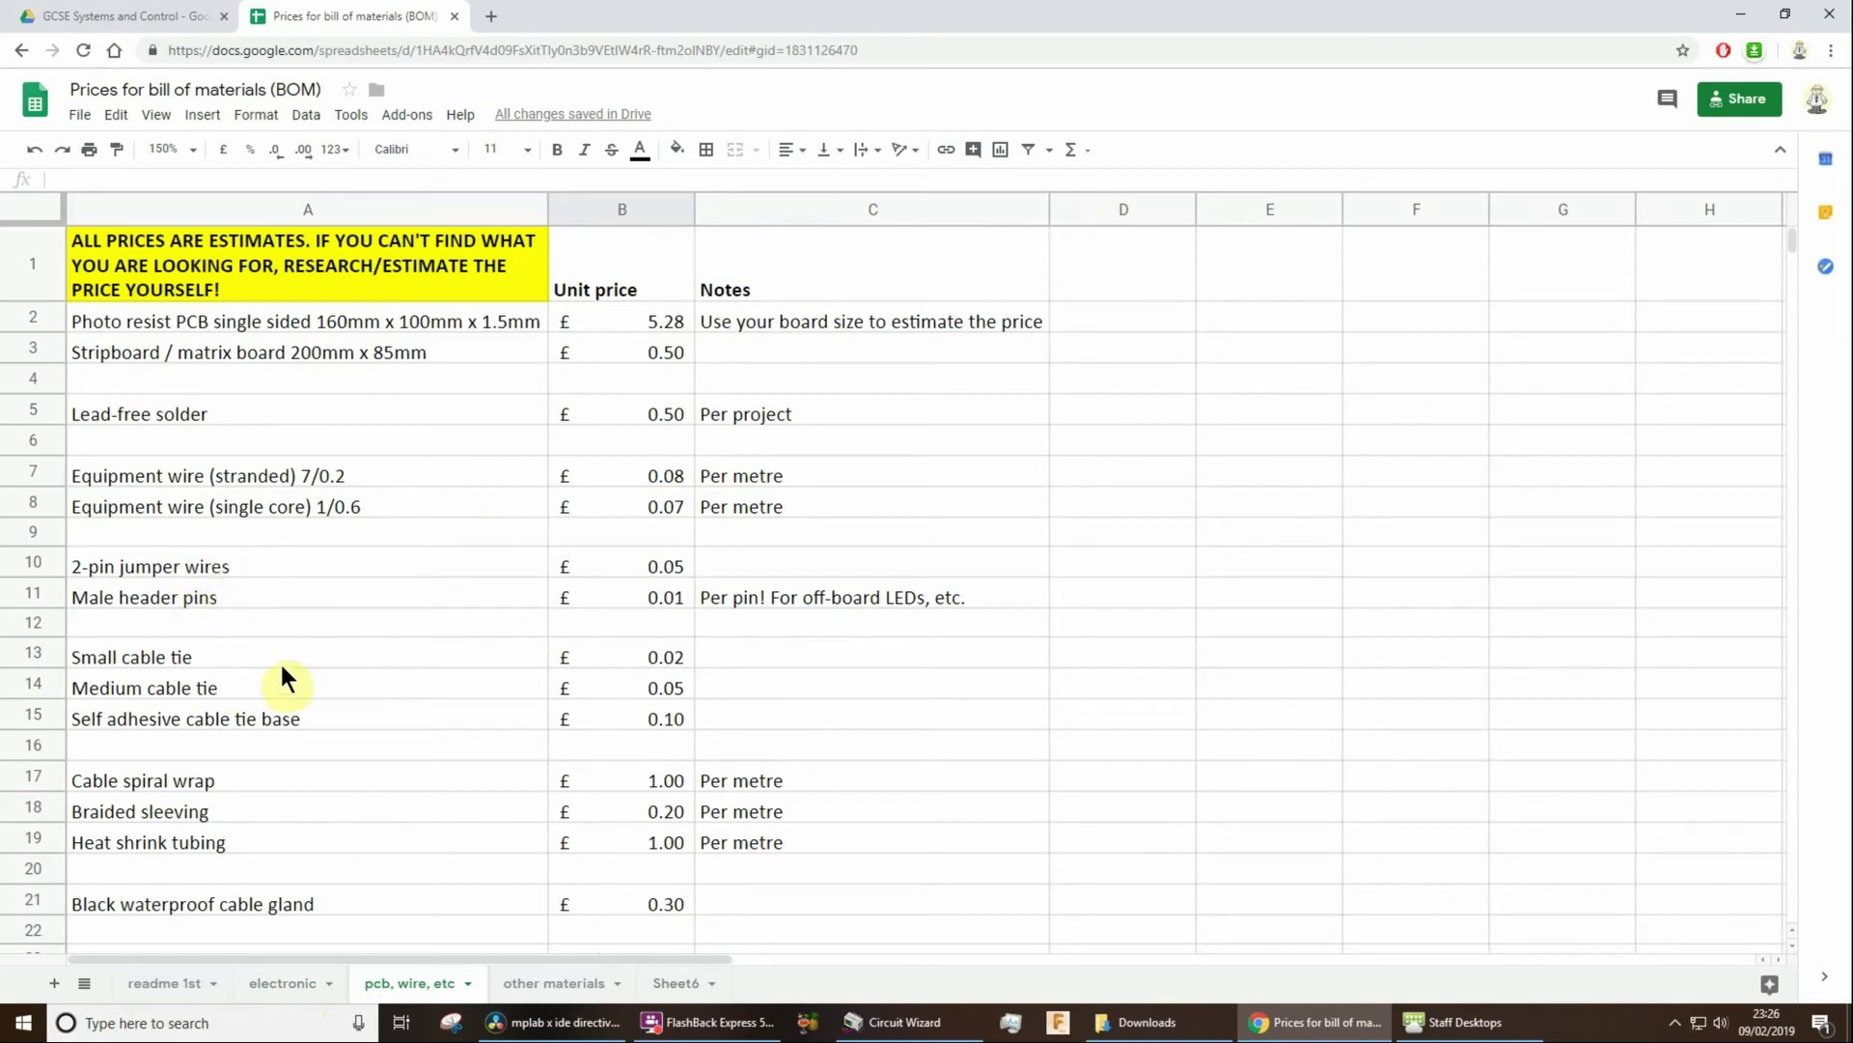
pyautogui.click(558, 980)
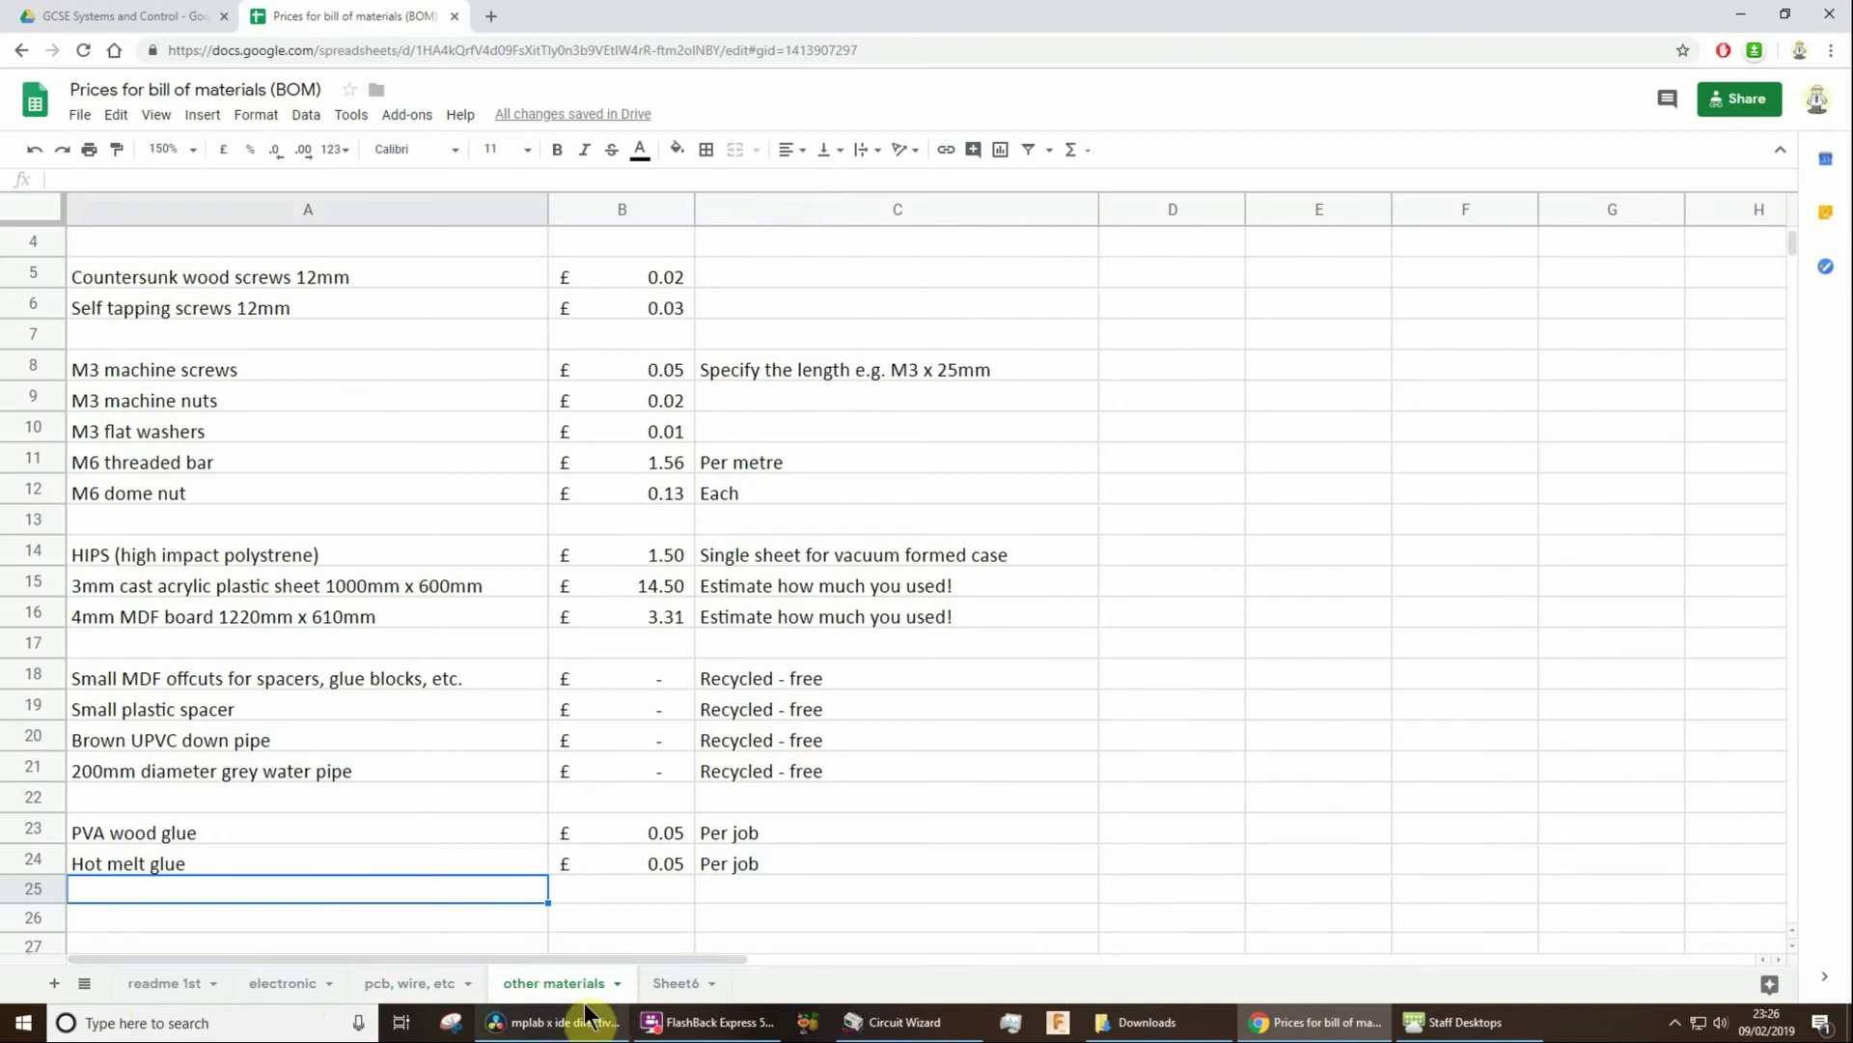
pyautogui.click(673, 983)
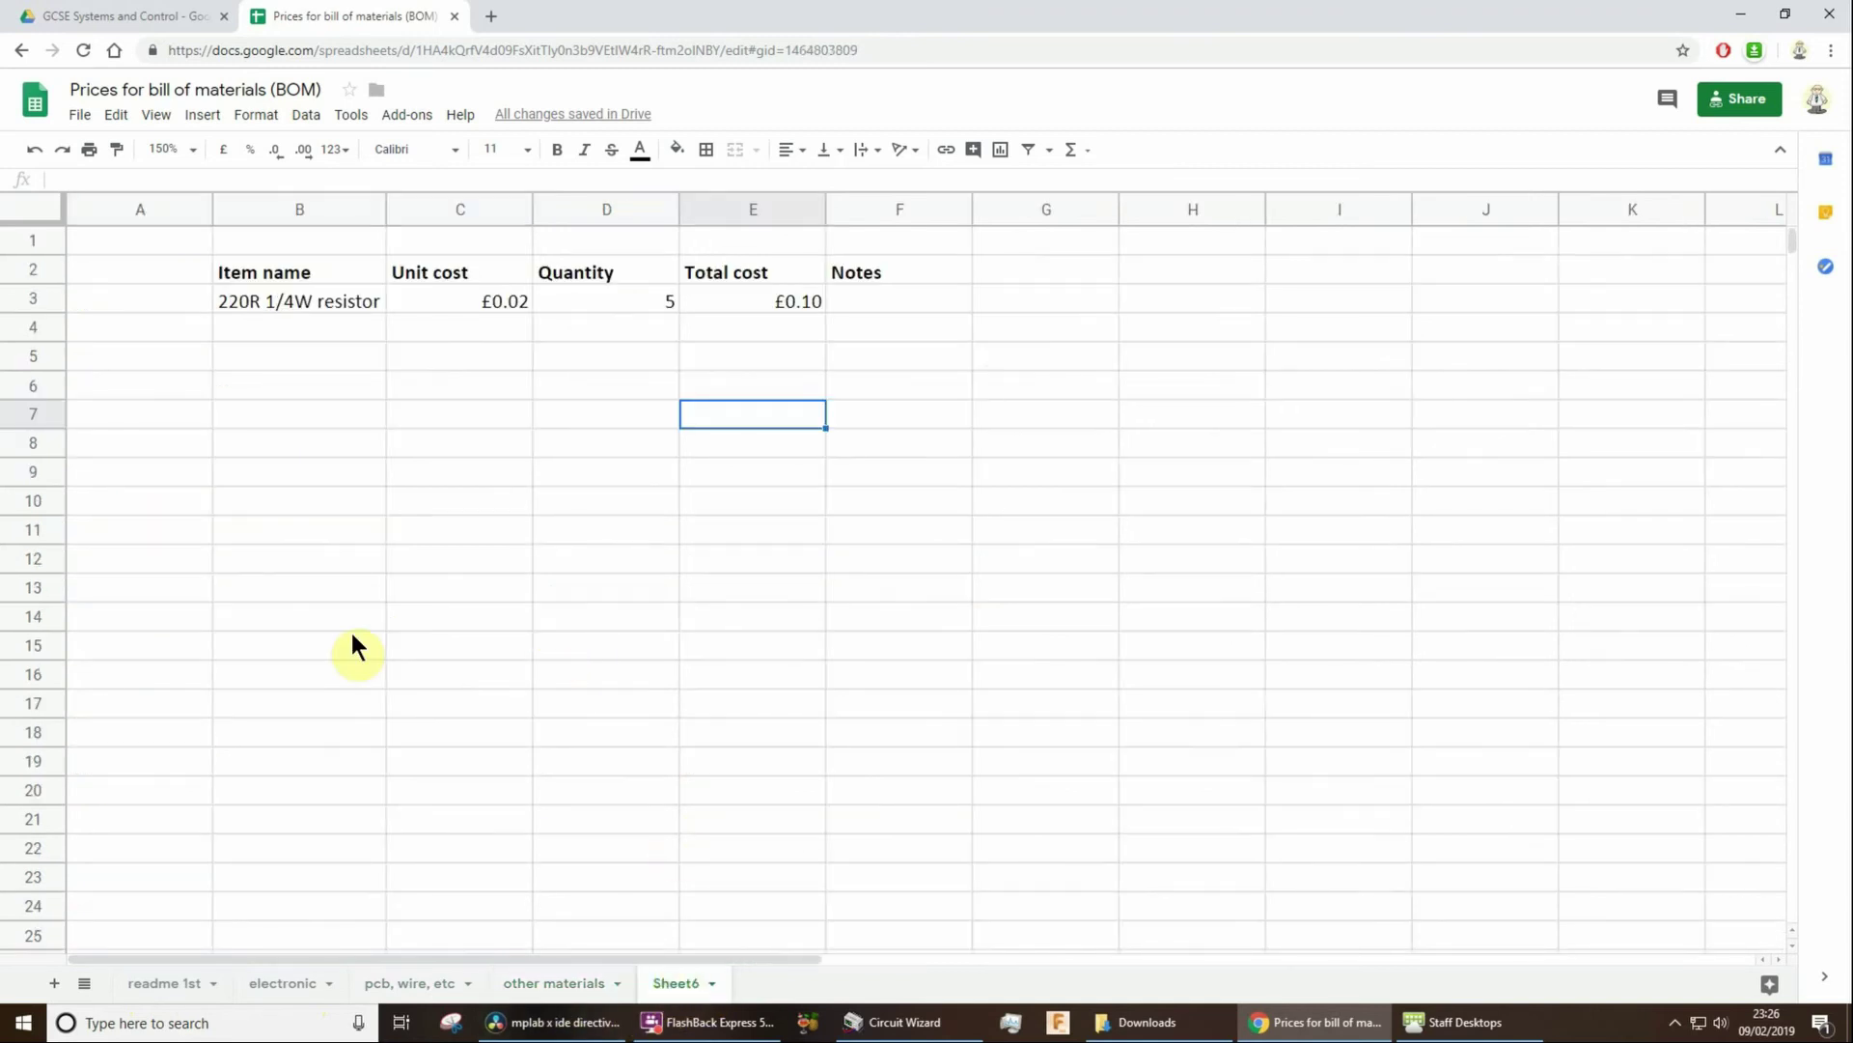